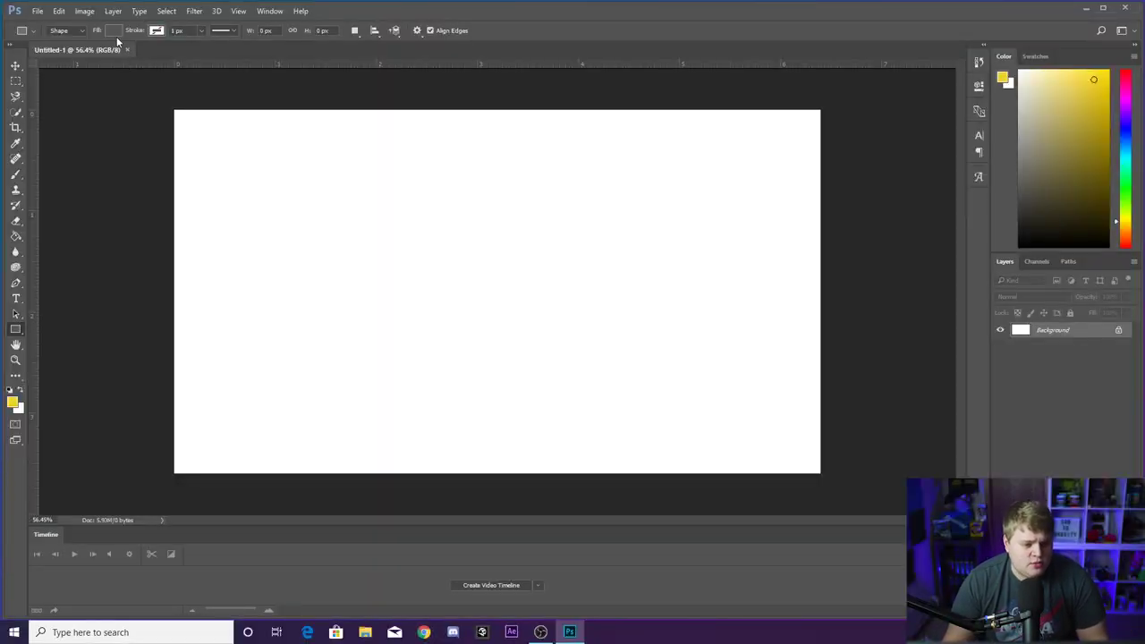
Bring up the shape Fill colour swatches on the blank white canvas
left_click(116, 31)
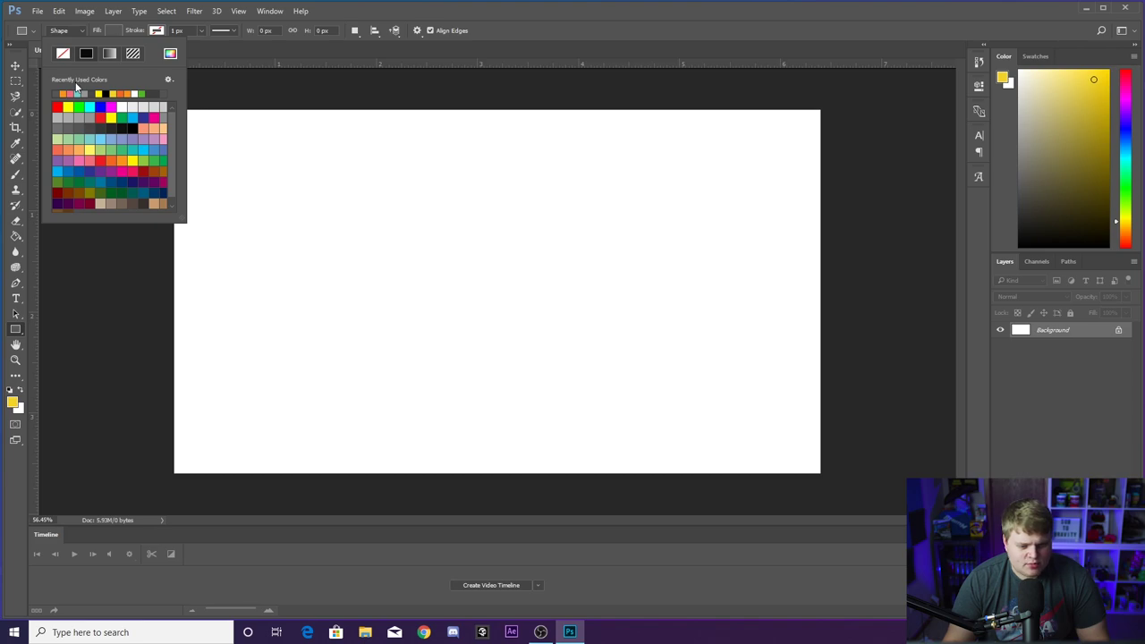
Draw a wide orange rectangle and position it near the canvas centre
left_click_drag(359, 238, 685, 312)
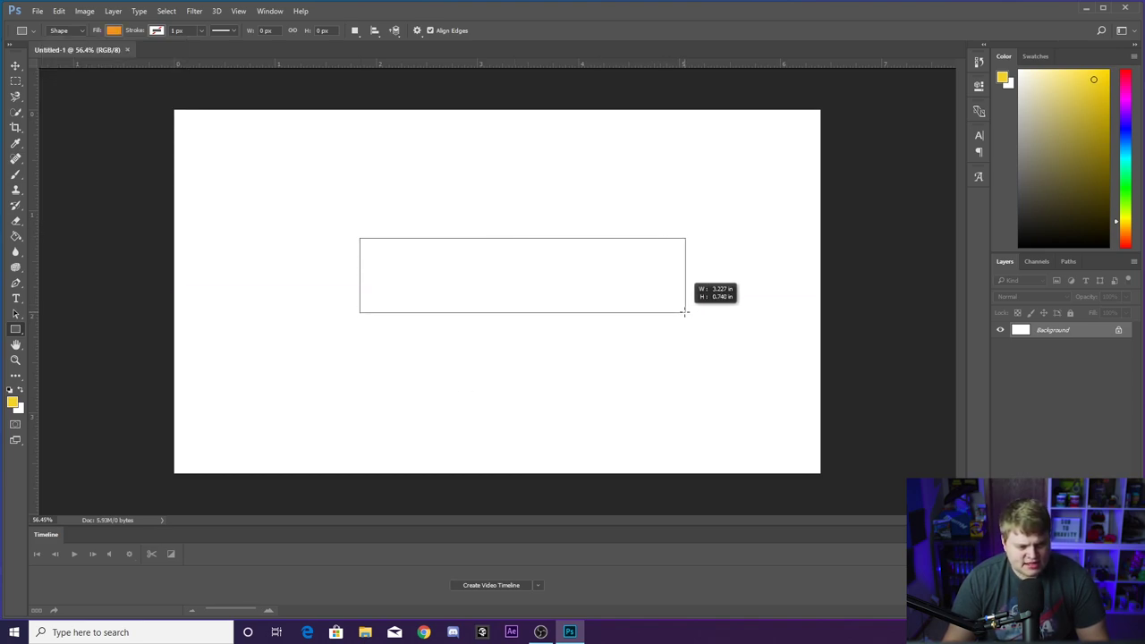
key("v")
left_click_drag(502, 310, 478, 327)
left_click(944, 81)
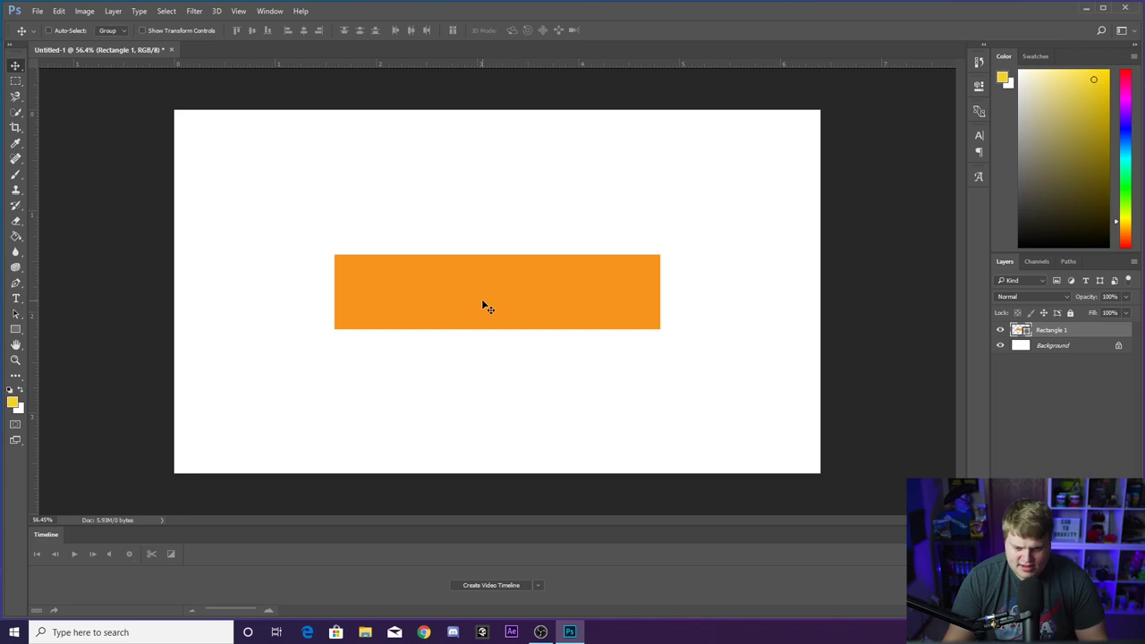
left_click_drag(471, 296, 488, 296)
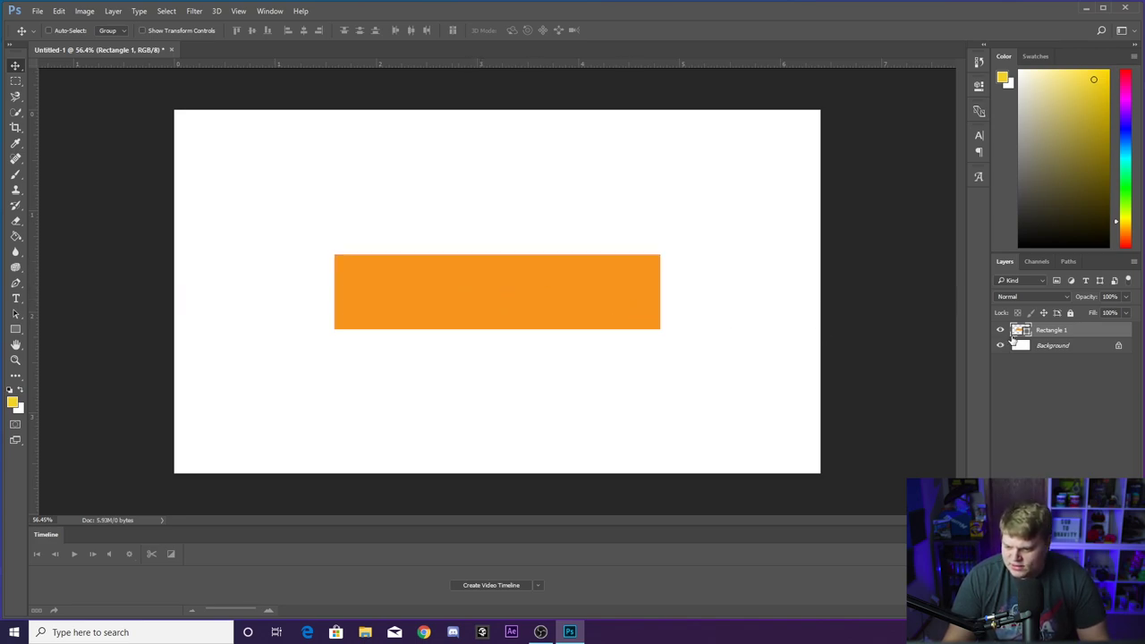
Duplicate the orange Rectangle 1 layer and select the original
right_click(1084, 331)
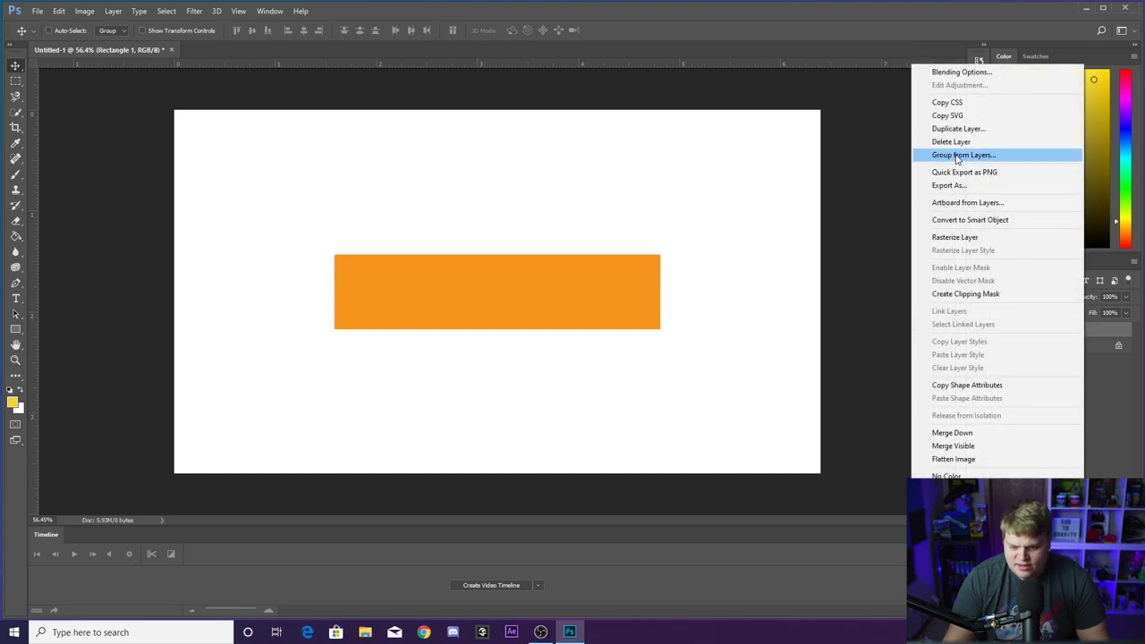
left_click(961, 128)
key("Return")
left_click(1065, 347)
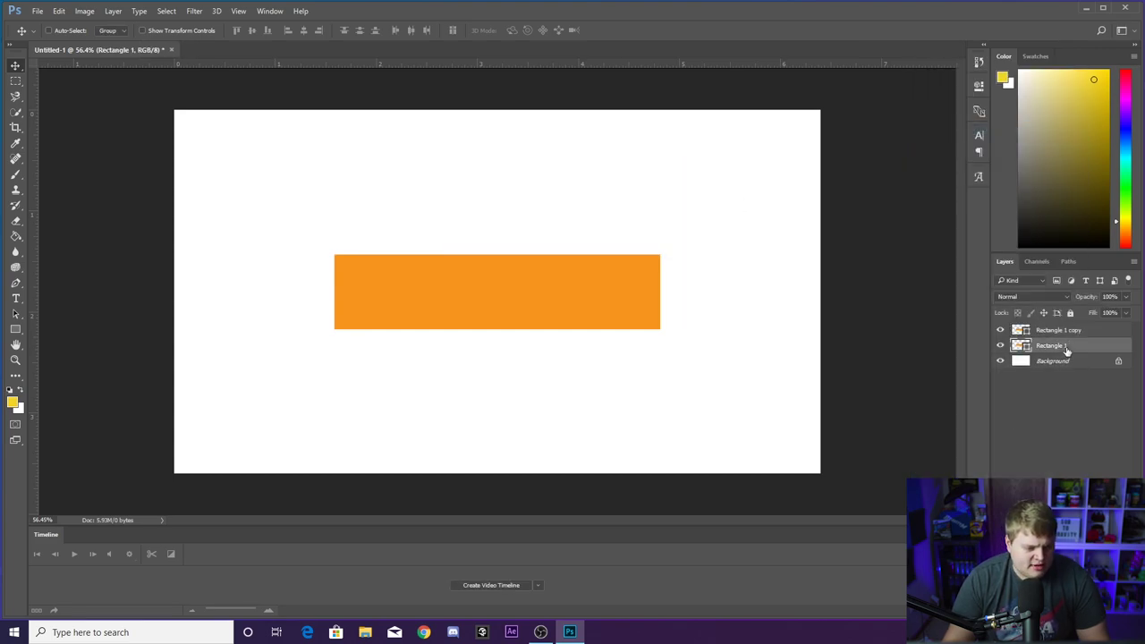
Fill the lower rectangle dark grey and offset it down-right as a shadow
left_click(15, 329)
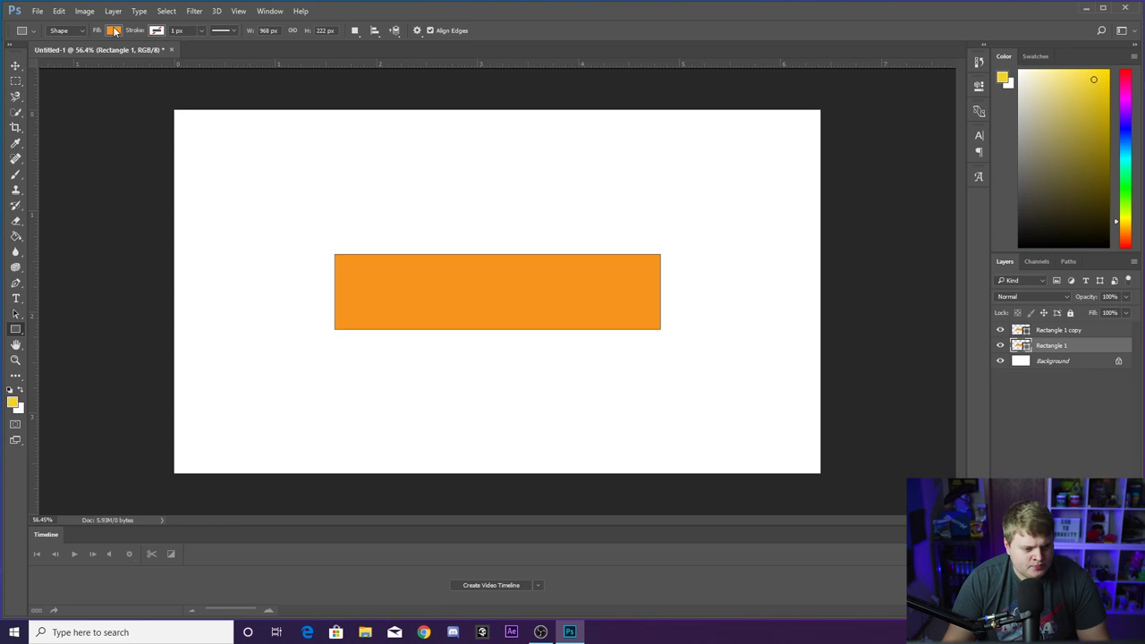
left_click(113, 30)
left_click(87, 126)
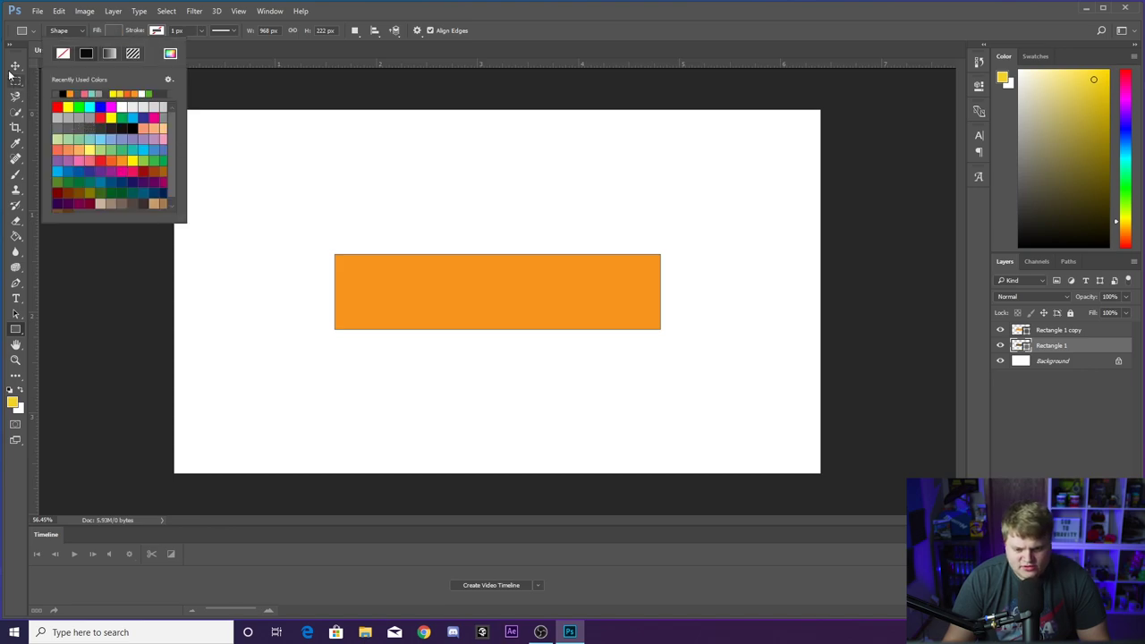
key("v")
left_click_drag(590, 284, 587, 305)
key("Down")
key("Down")
key("Right")
key("Right")
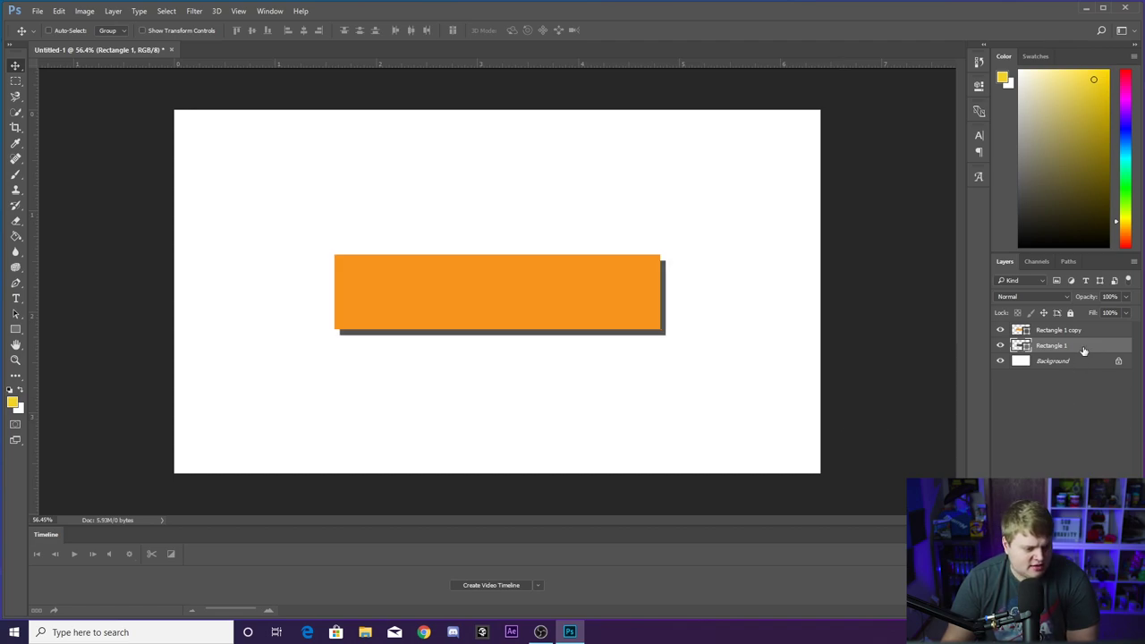
Recolour the shadow rectangle light blue
left_click(16, 329)
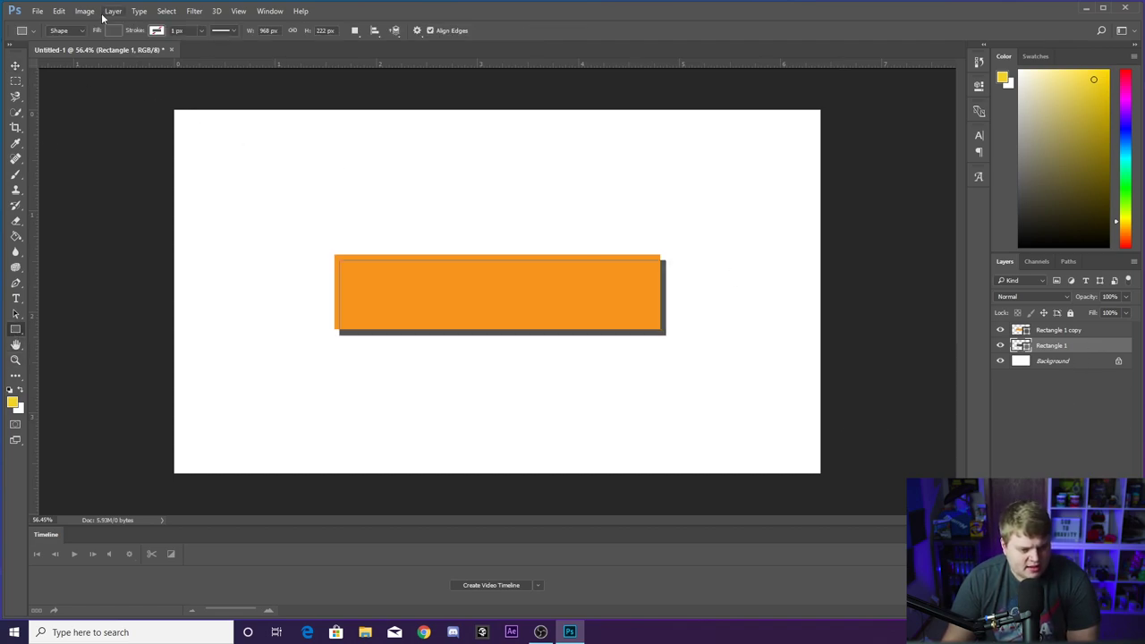
left_click(111, 30)
left_click(98, 141)
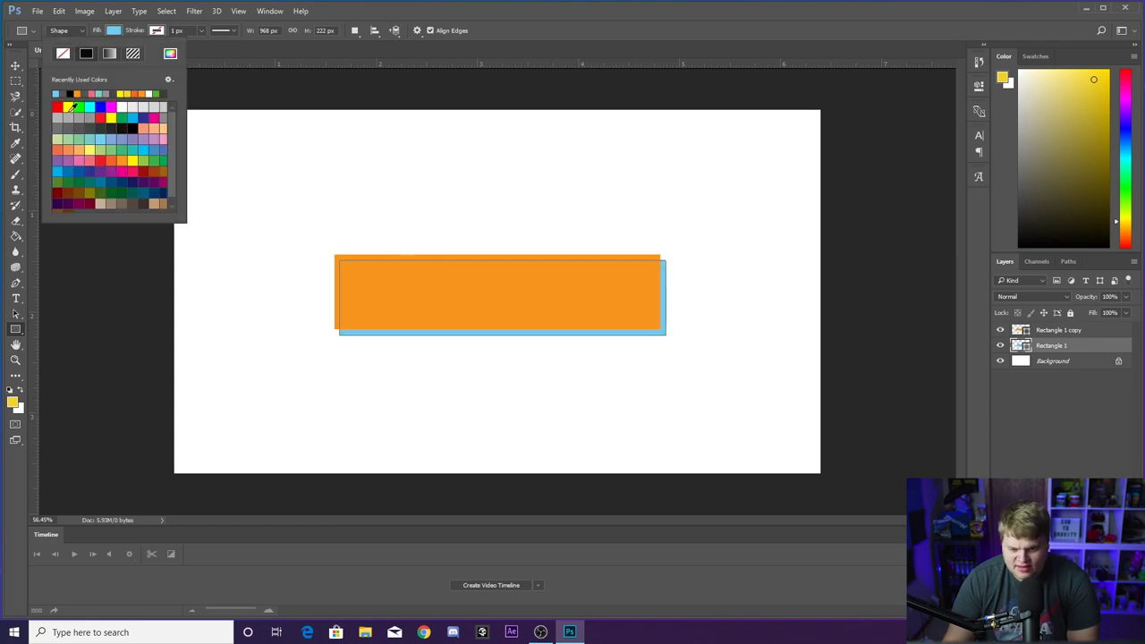
left_click(15, 66)
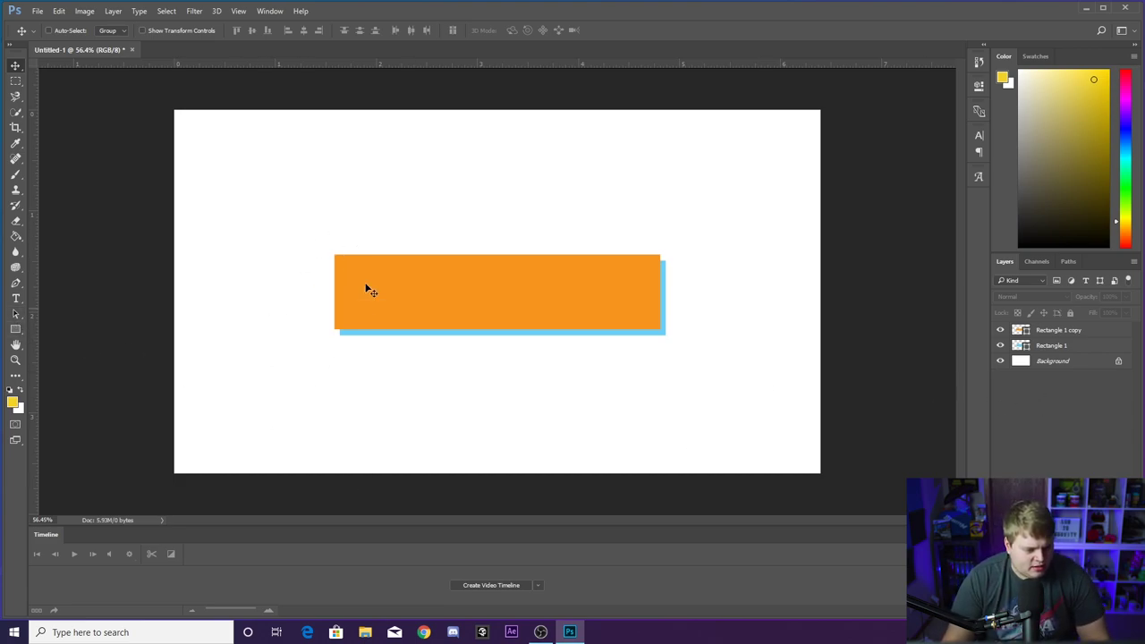
Draw a light blue square and place it at the orange bar's left end
left_click(15, 329)
left_click_drag(233, 182, 360, 270)
left_click(810, 155)
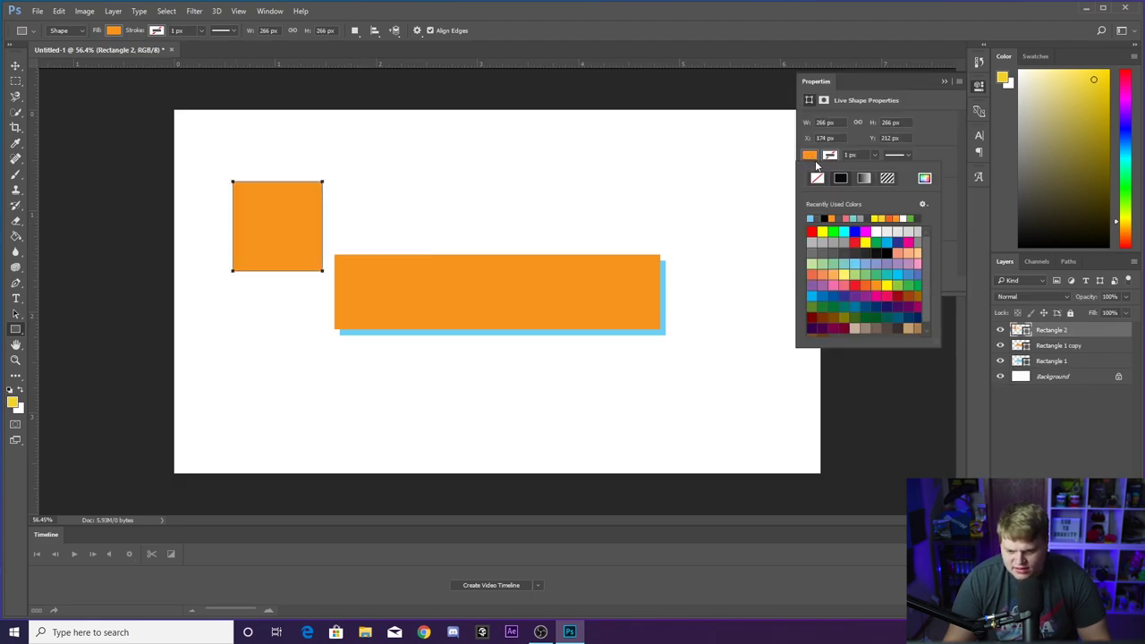
left_click(810, 218)
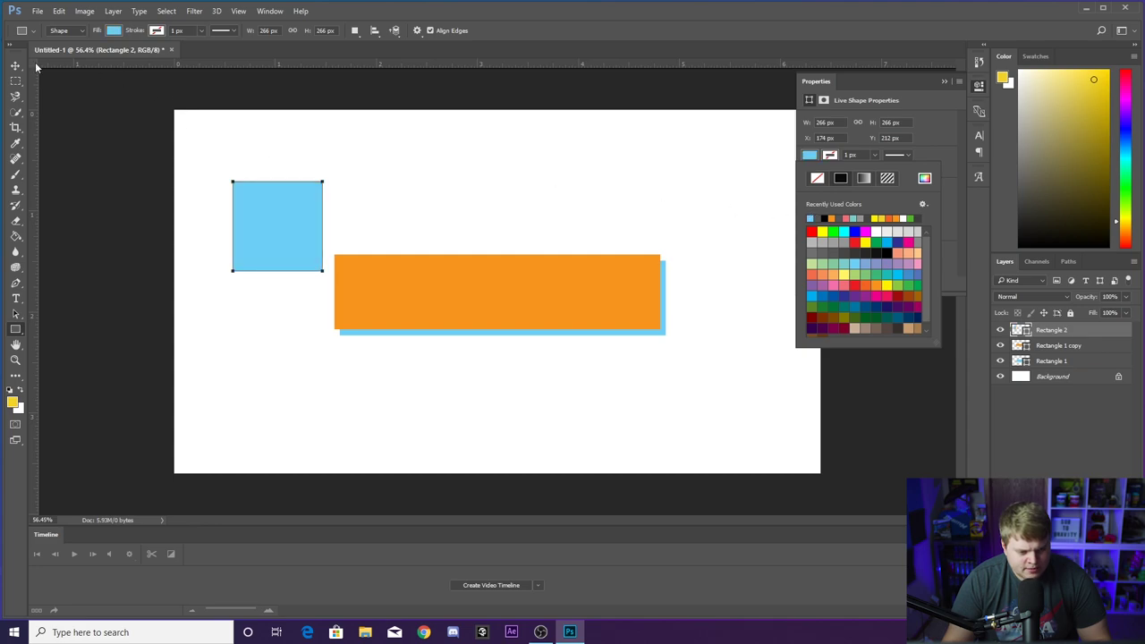
left_click(15, 65)
left_click_drag(273, 244, 286, 310)
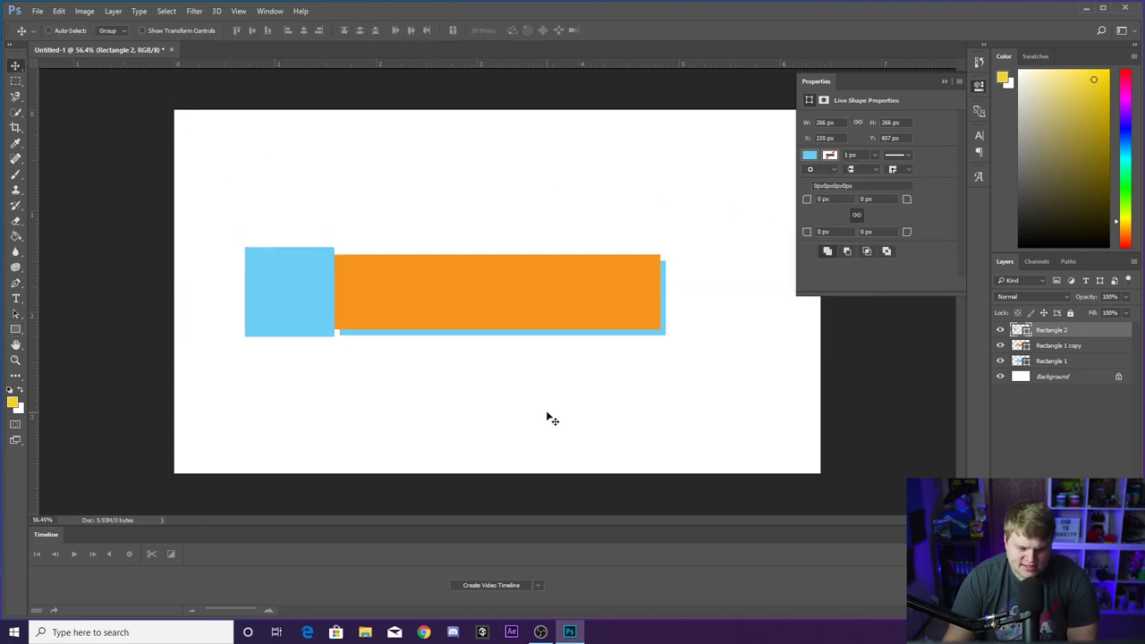
Select all three rectangle layers and shift them right toward the centre
left_click(1034, 380)
left_click(945, 82)
key("ctrl+alt+a")
left_click_drag(487, 306, 529, 306)
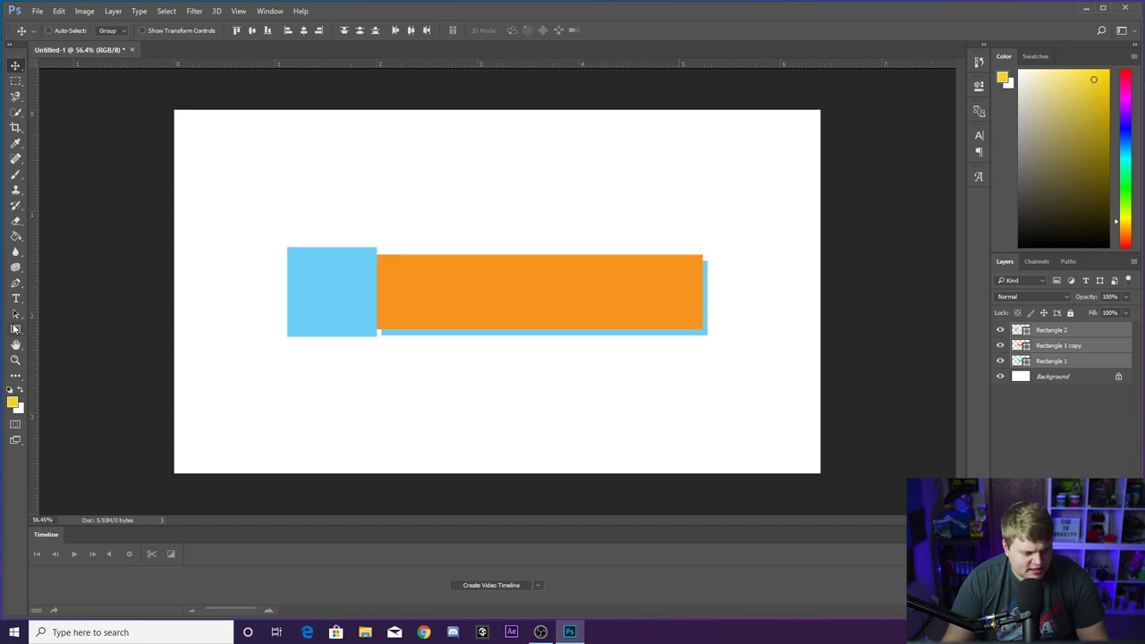
left_click(15, 329)
Switch to the Custom Shape tool and choose the heart shape
right_click(18, 333)
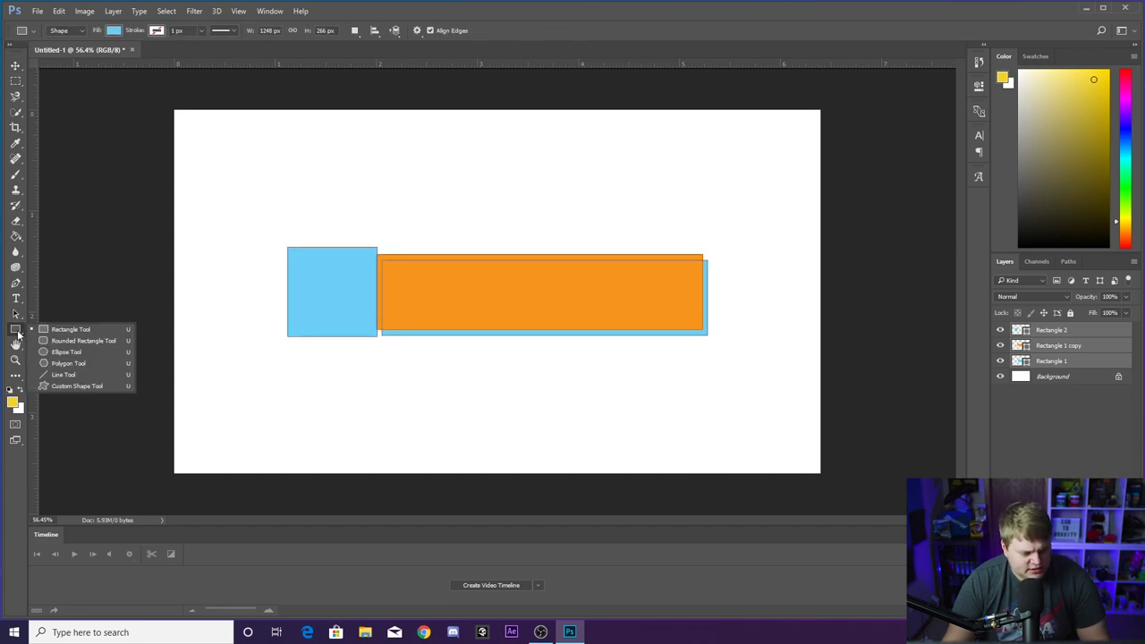
left_click(79, 395)
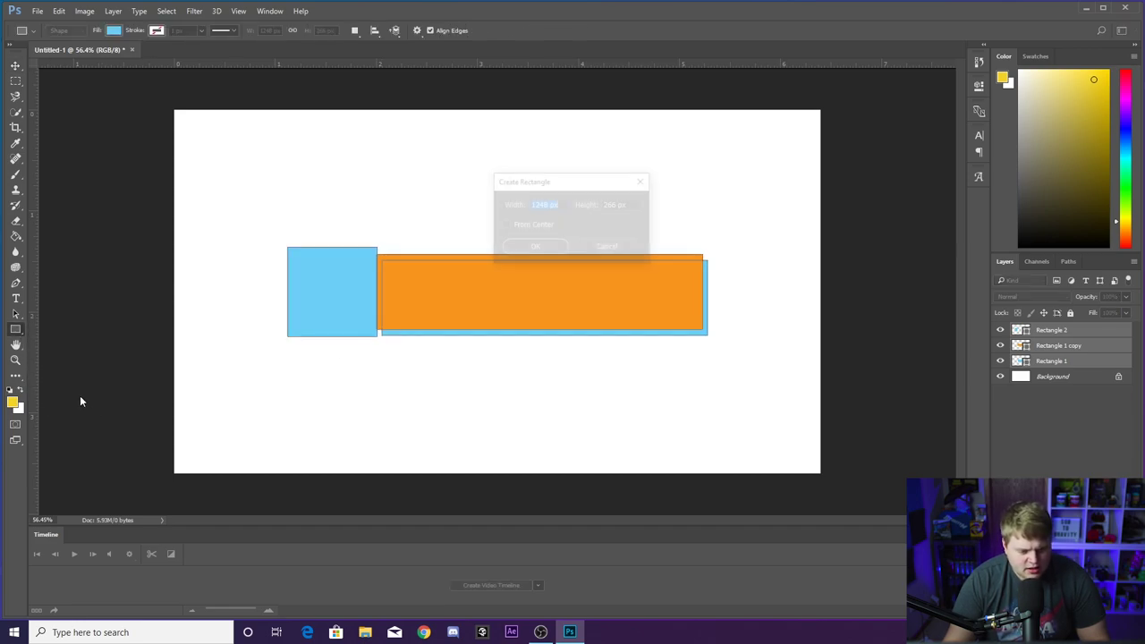
left_click(611, 247)
right_click(15, 332)
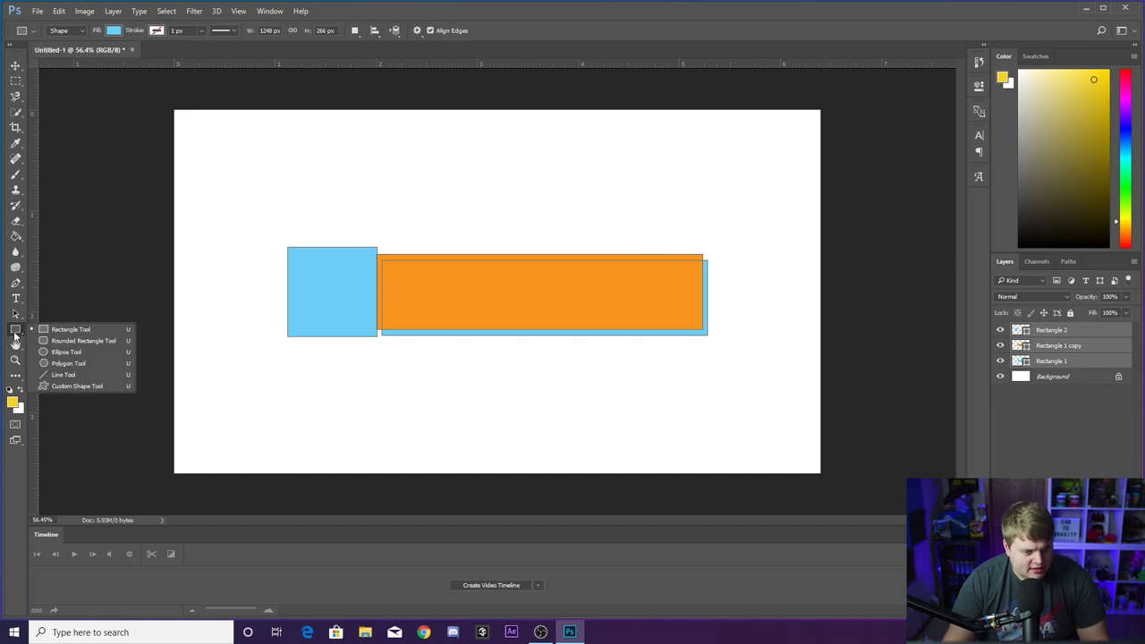
left_click(89, 386)
left_click(468, 32)
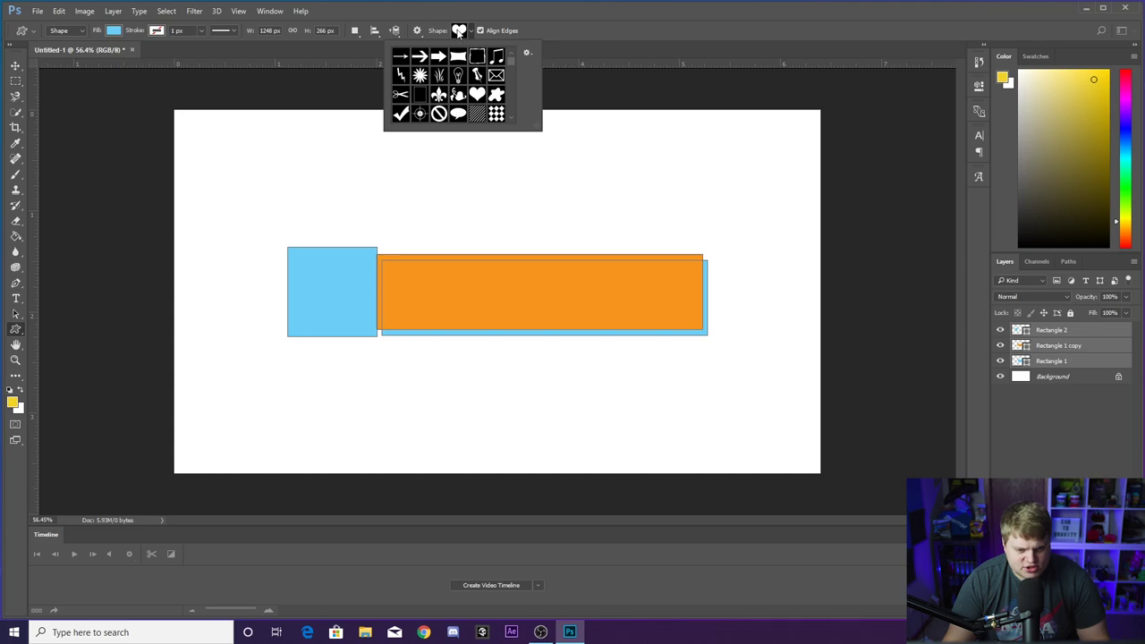
double_click(476, 85)
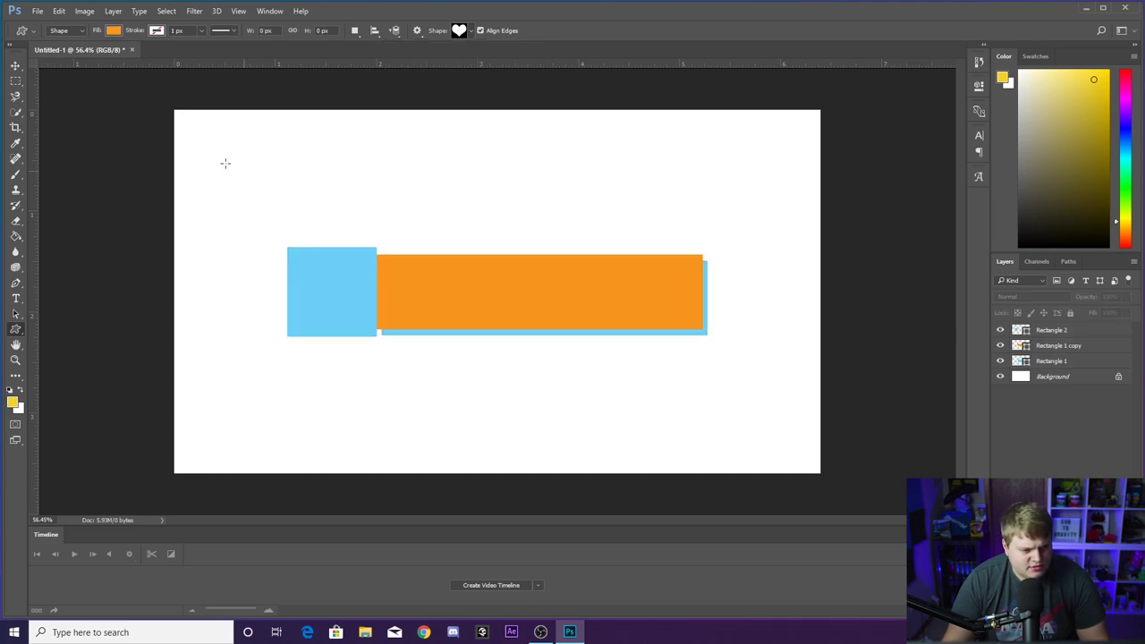
Draw a pink heart and scale it to about 86% with Free Transform
left_click(114, 31)
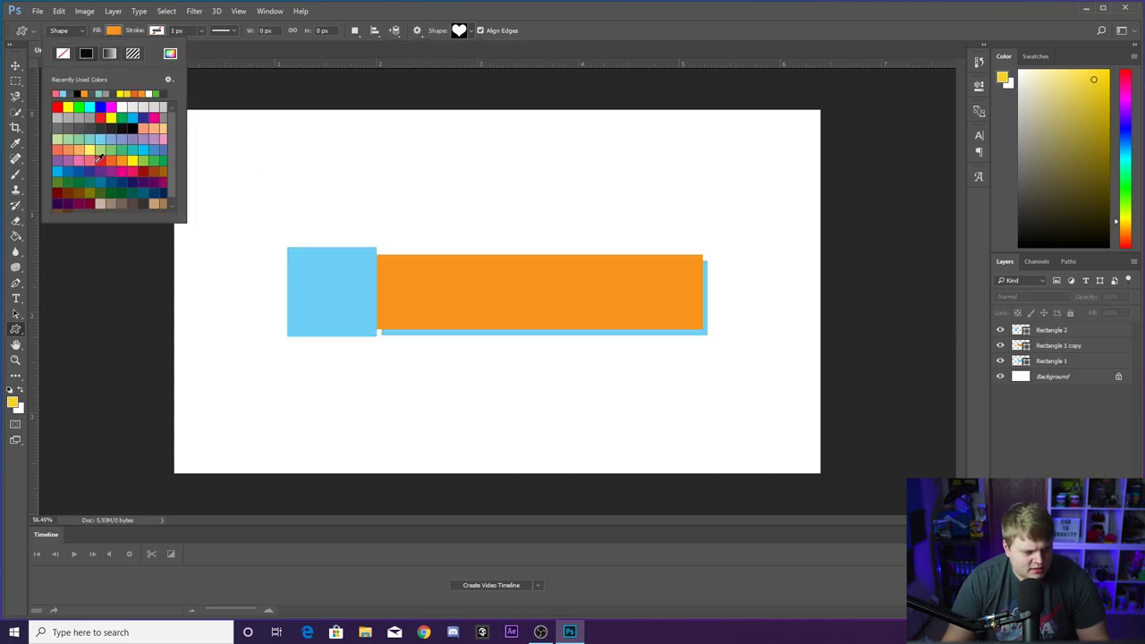
key("Escape")
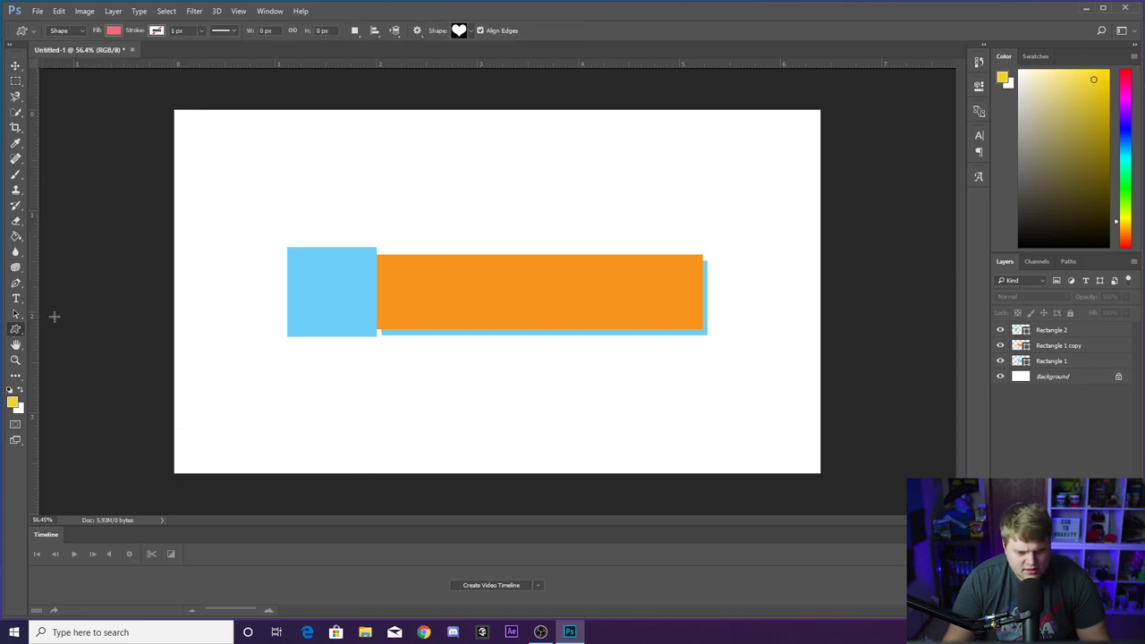
left_click_drag(364, 159, 342, 296)
left_click(15, 65)
left_click(58, 11)
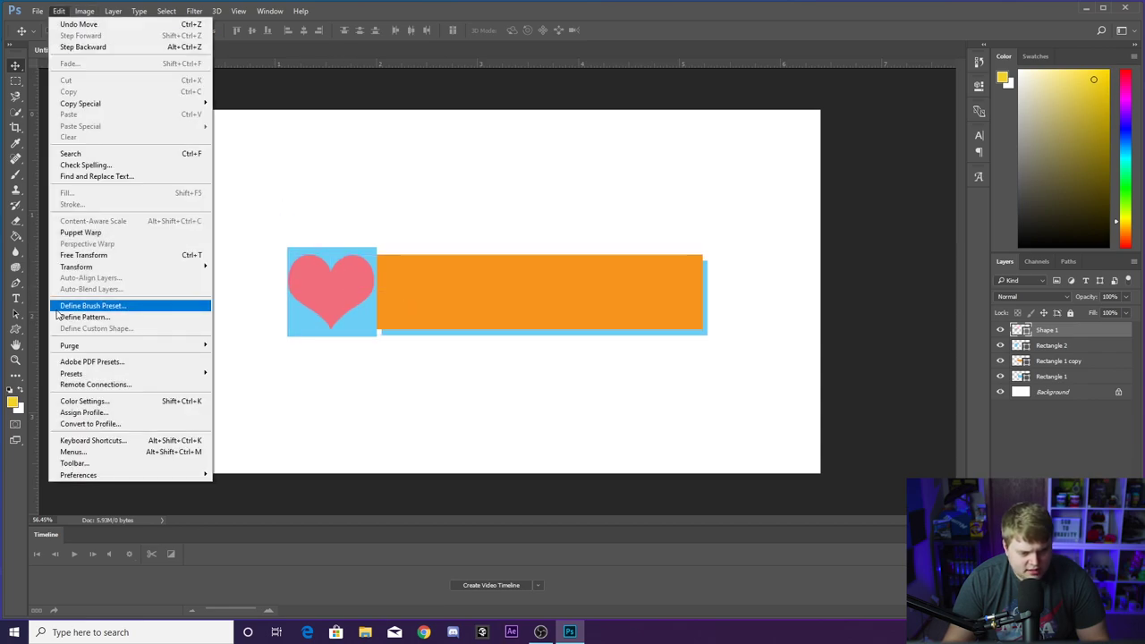
left_click(83, 255)
left_click_drag(373, 254, 356, 282)
left_click(534, 31)
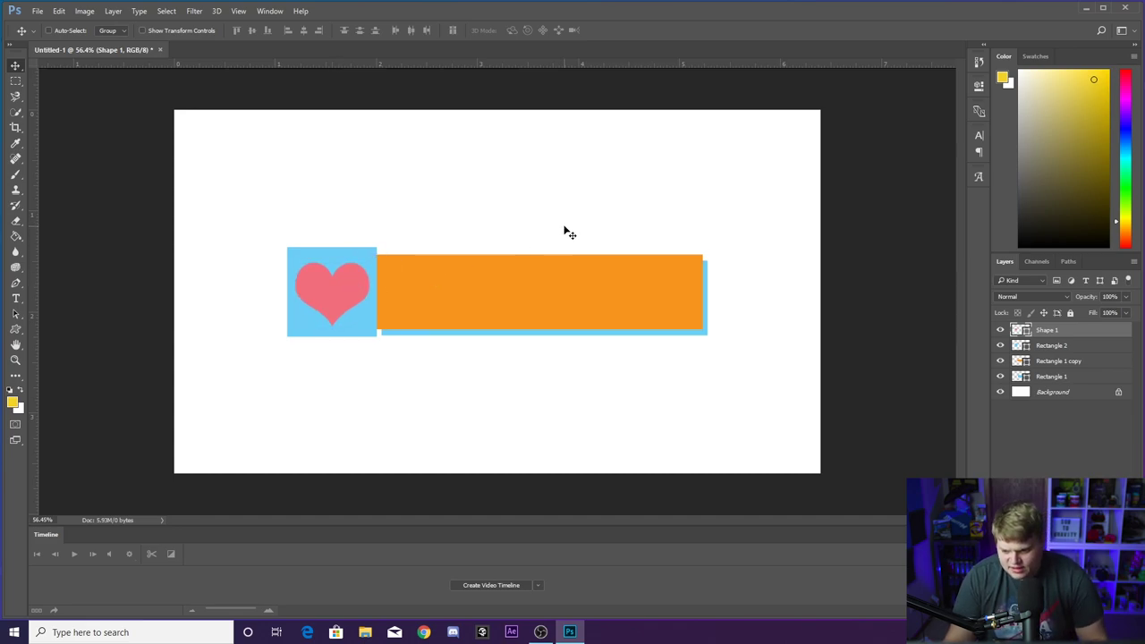
Select layers Shape 1 through Rectangle 1 and reposition the whole graphic slightly
left_click(1035, 380)
left_click(1085, 331, "shift")
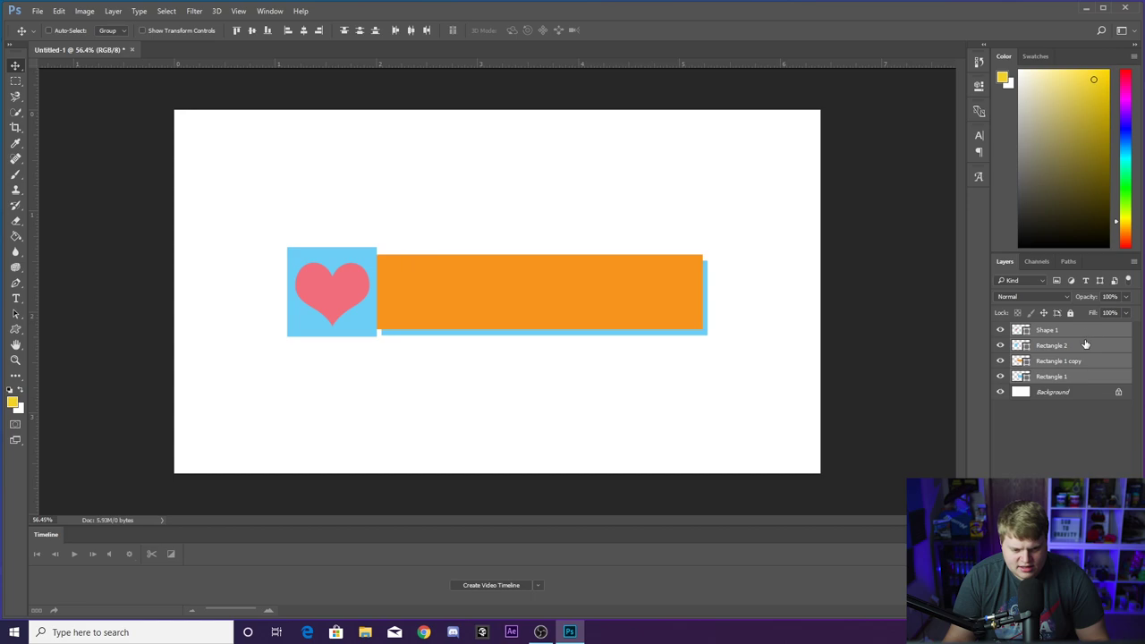
mouse_move(553, 307)
left_mouse_down()
mouse_move(568, 304)
mouse_move(558, 302)
left_mouse_up()
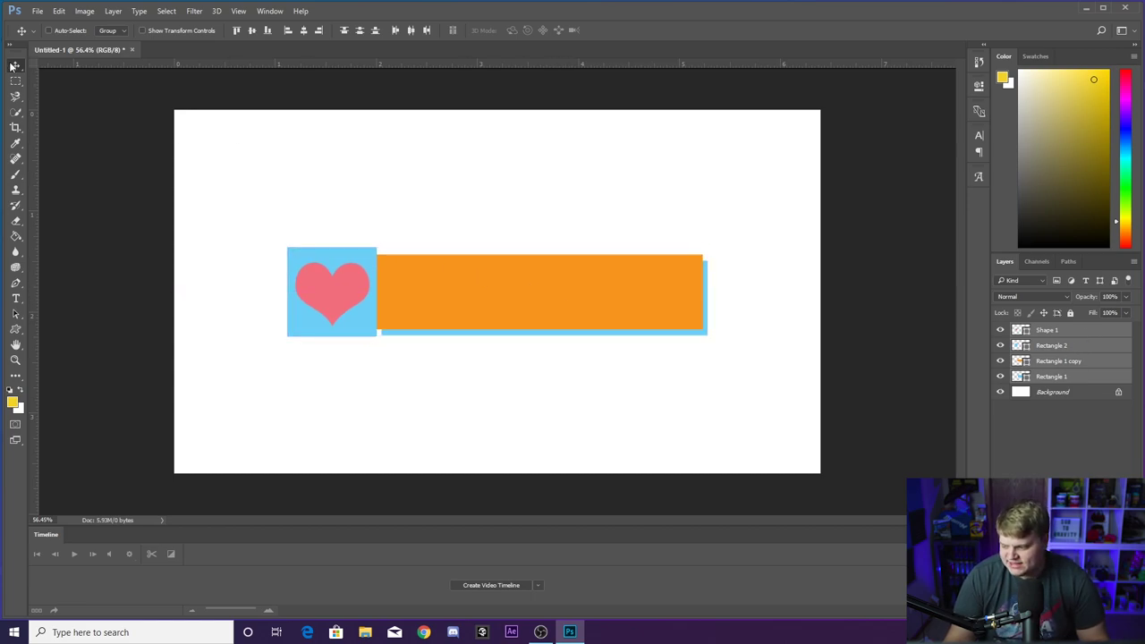
left_click(1060, 434)
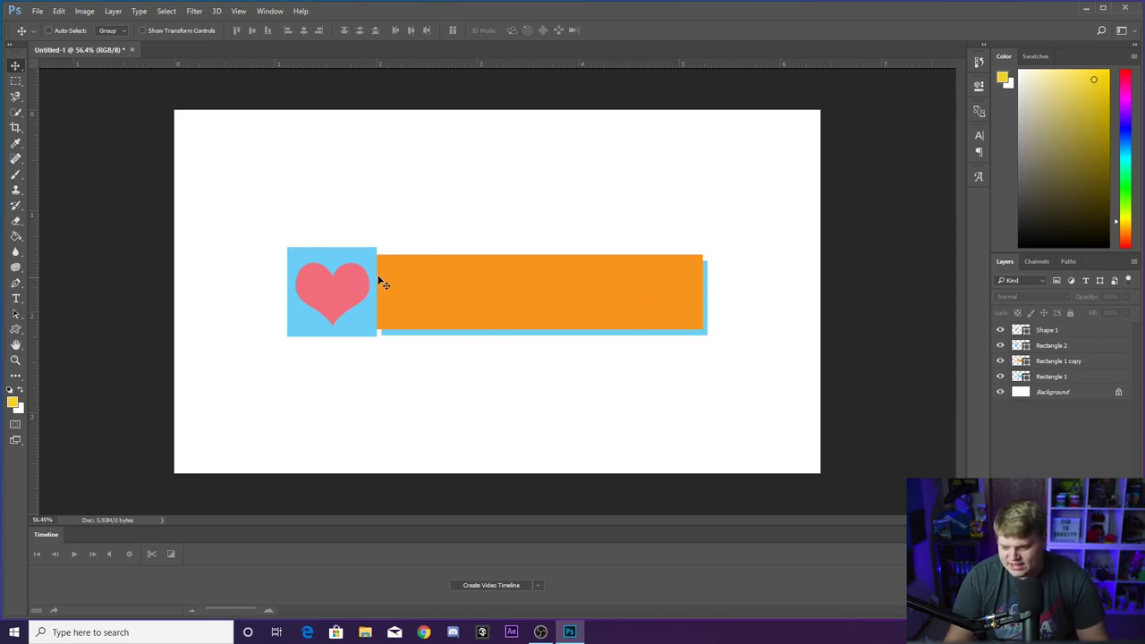
Convert the white Background layer into Layer 0 and delete it
left_click(1078, 394)
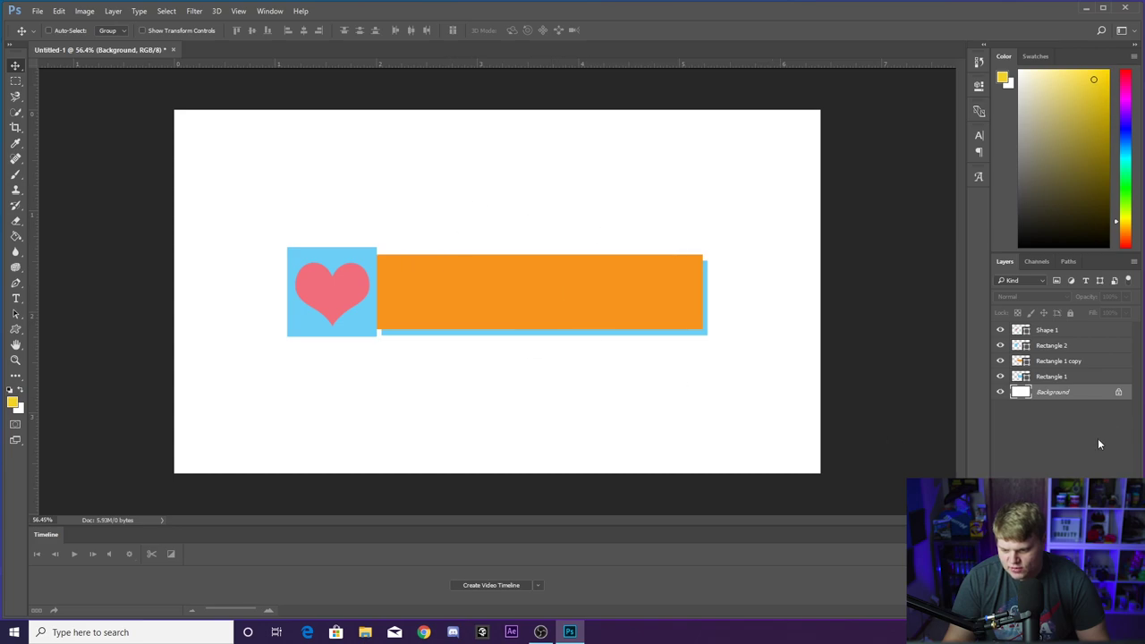
double_click(1087, 396)
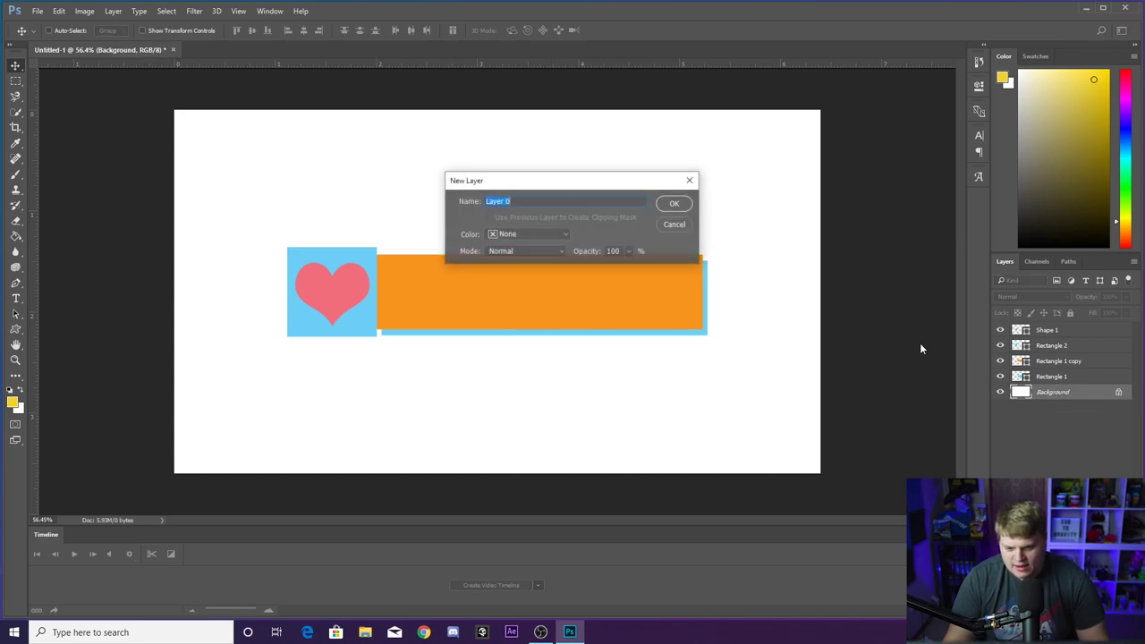
left_click(674, 204)
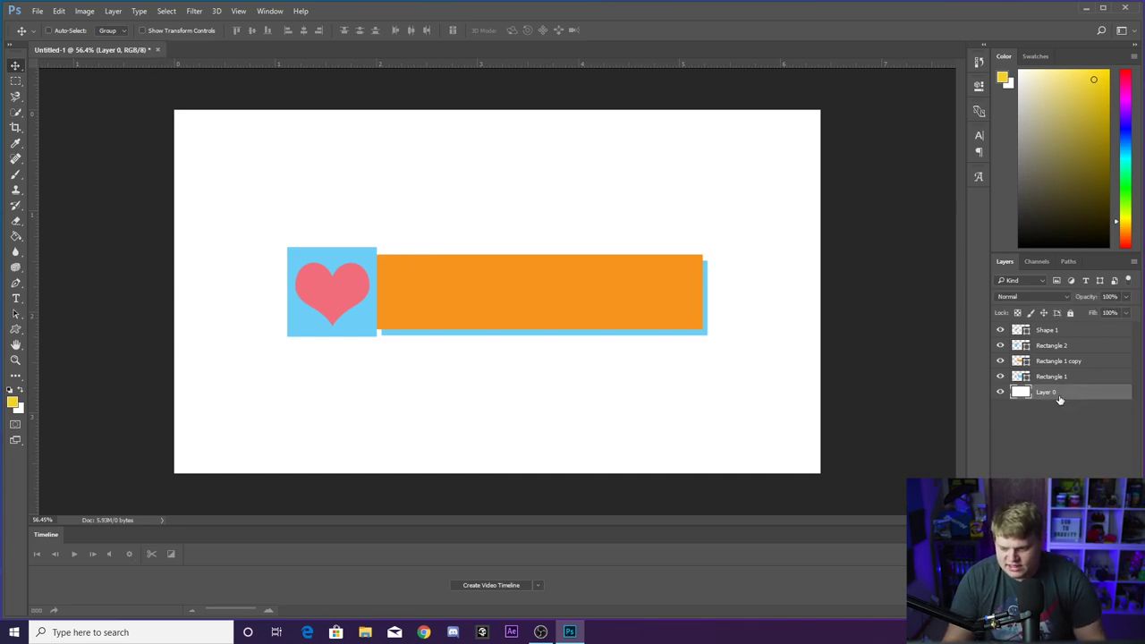
key("Delete")
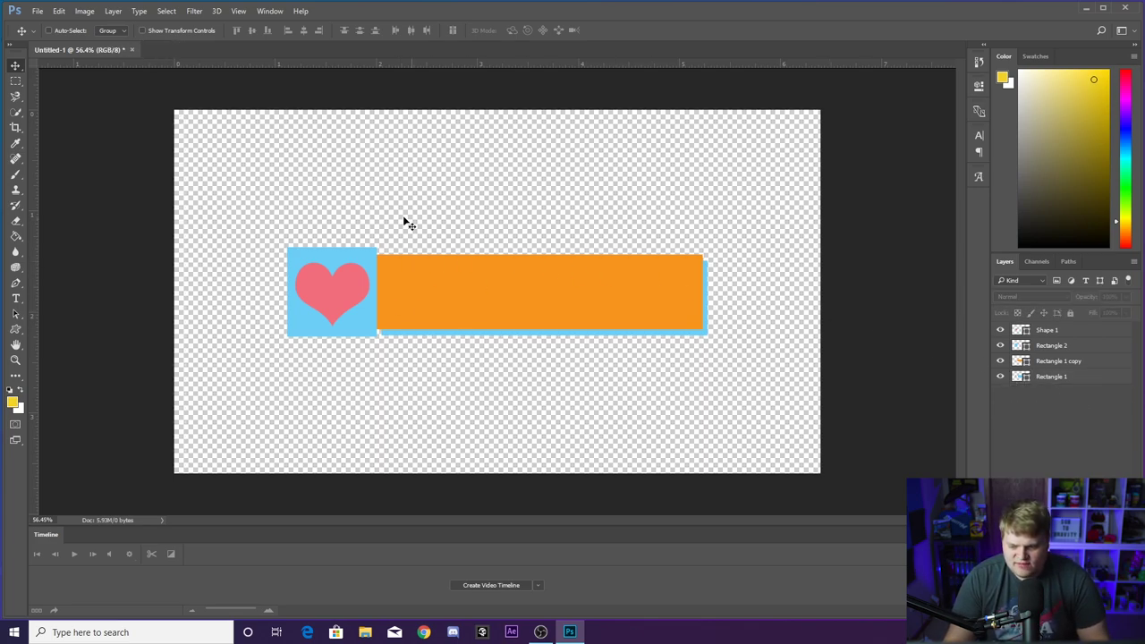
Toggle each shape layer's visibility off and on to check them
left_click(1000, 376)
left_click(999, 376)
left_click(1000, 361)
left_click(1000, 361)
left_click(999, 346)
left_click(999, 345)
left_click(1001, 330)
left_click(1000, 330)
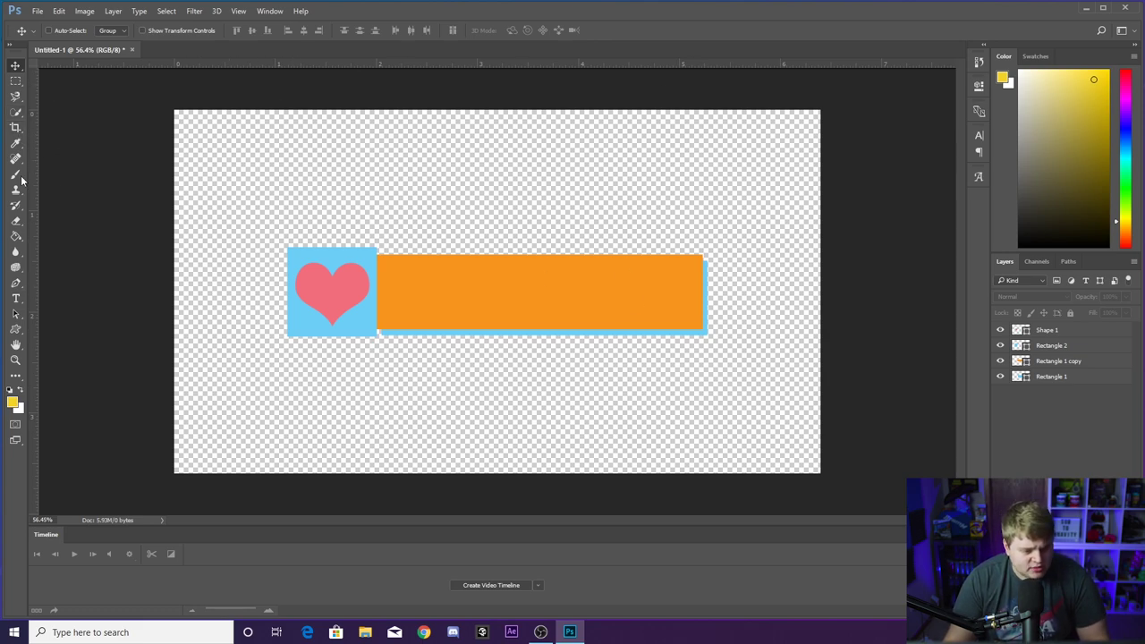
Crop the canvas's top, bottom, left and right edges tightly around the banner
left_click(15, 128)
left_click_drag(496, 113, 498, 174)
left_click_drag(497, 411, 496, 353)
left_click_drag(170, 293, 226, 293)
left_click_drag(771, 291, 721, 297)
left_click(607, 30)
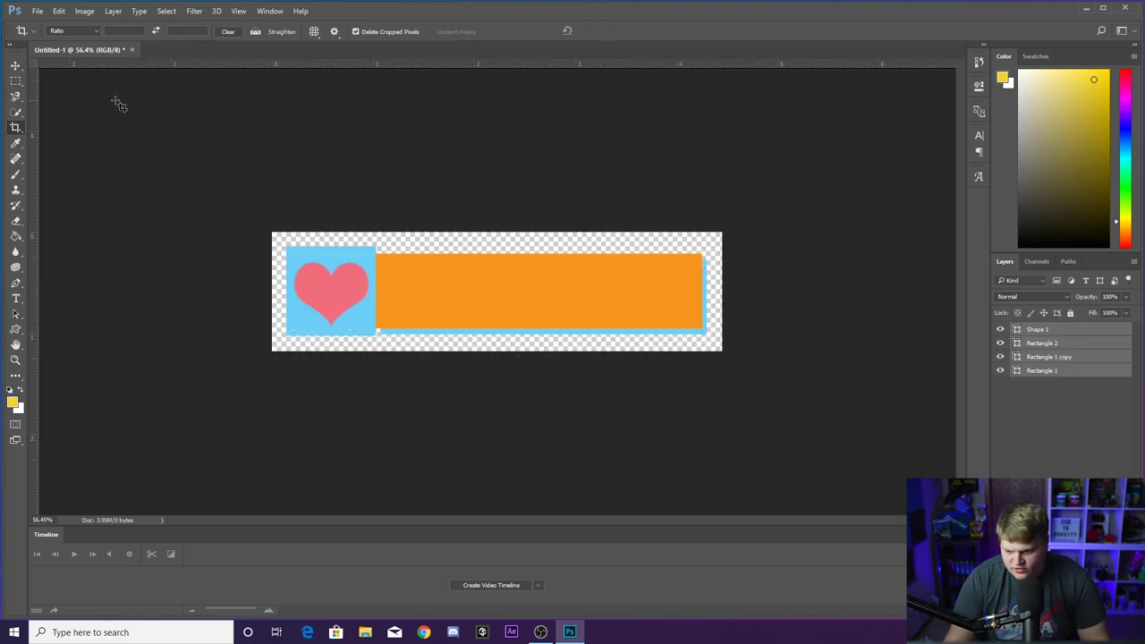
Select all four layers and nudge the banner shapes slightly
left_click(16, 66)
left_click(1047, 370)
left_click(1029, 329, "shift")
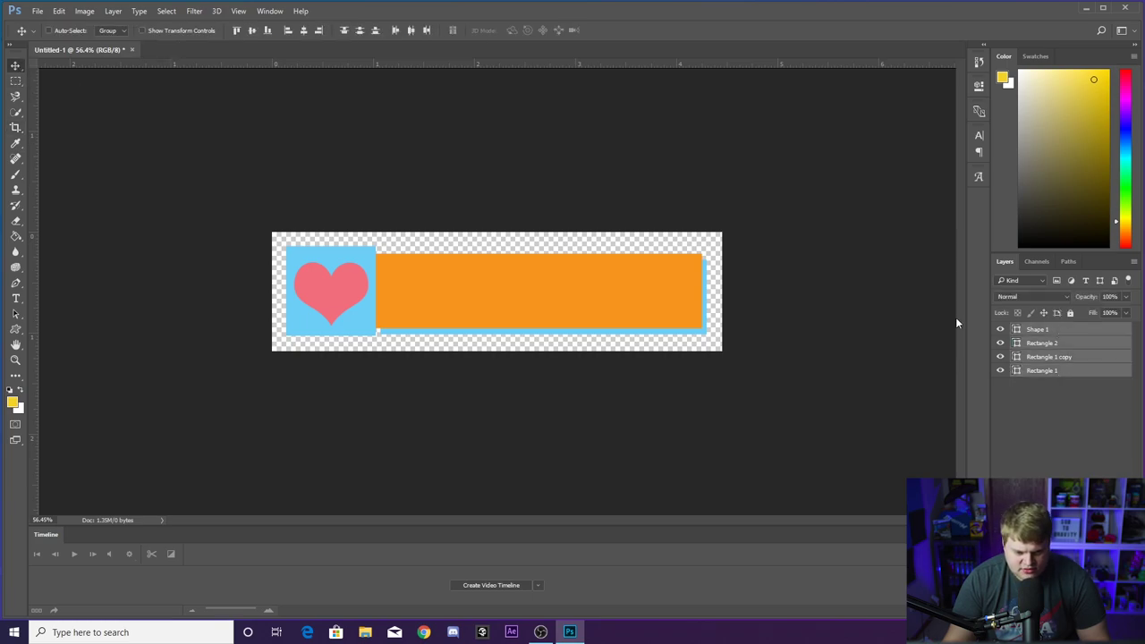
left_click_drag(502, 287, 506, 290)
Save the banner as layered PSD 'Bravity Alerts Tutorial 2' with Maximize Compatibility
left_click(16, 359)
left_click_drag(449, 382, 527, 366)
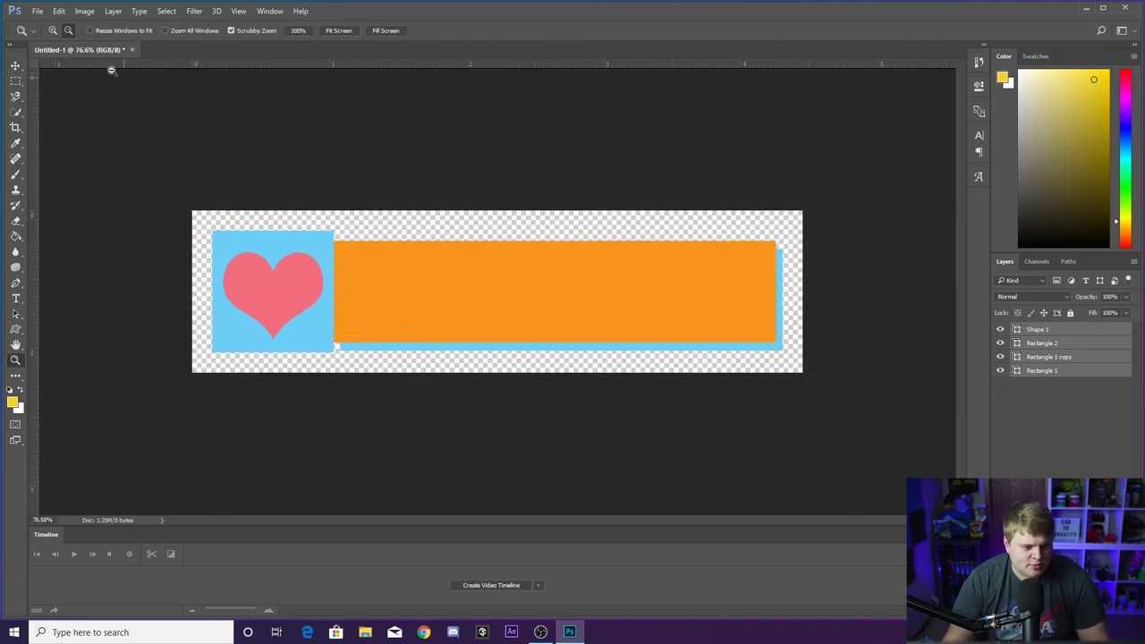
left_click(15, 67)
left_click(36, 11)
left_click(89, 130)
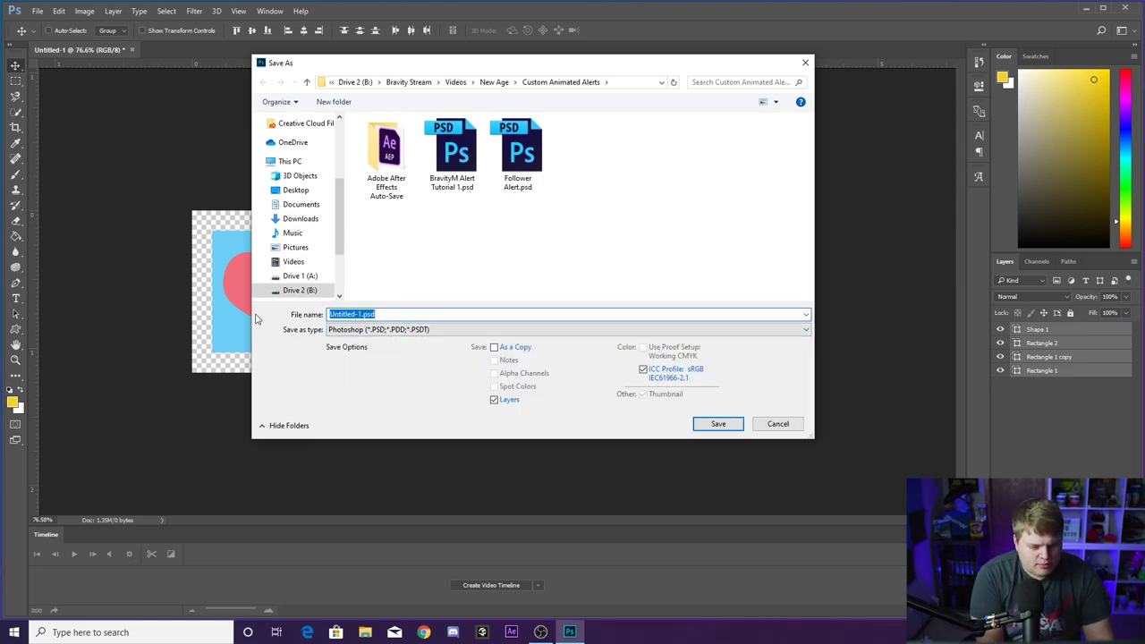
type("Bravity Alerts")
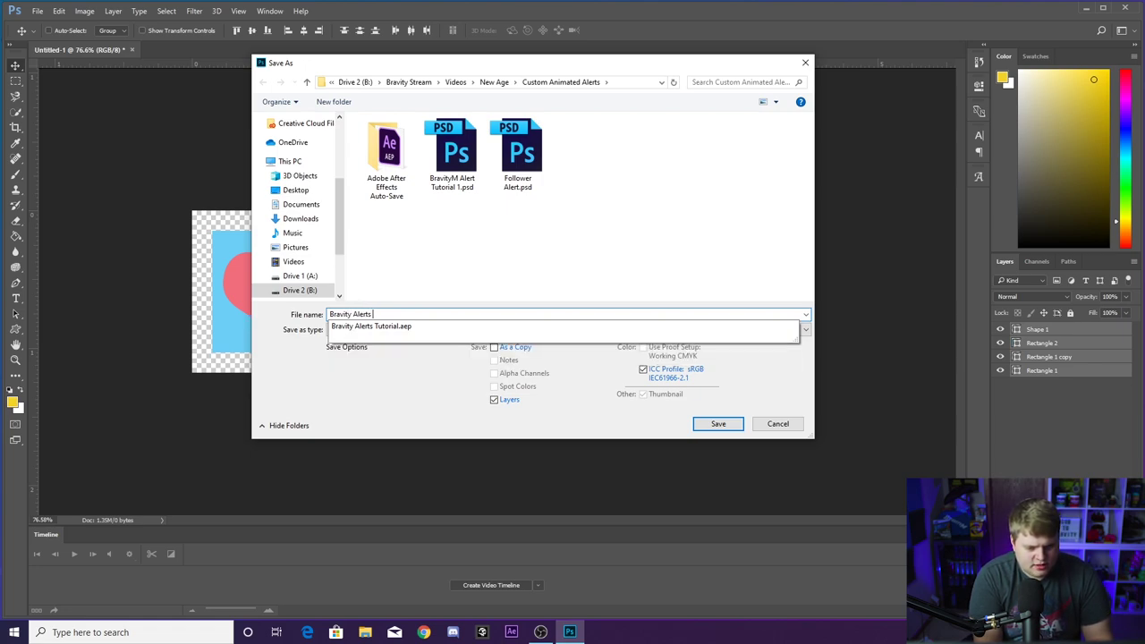
type(" Tutorial 2")
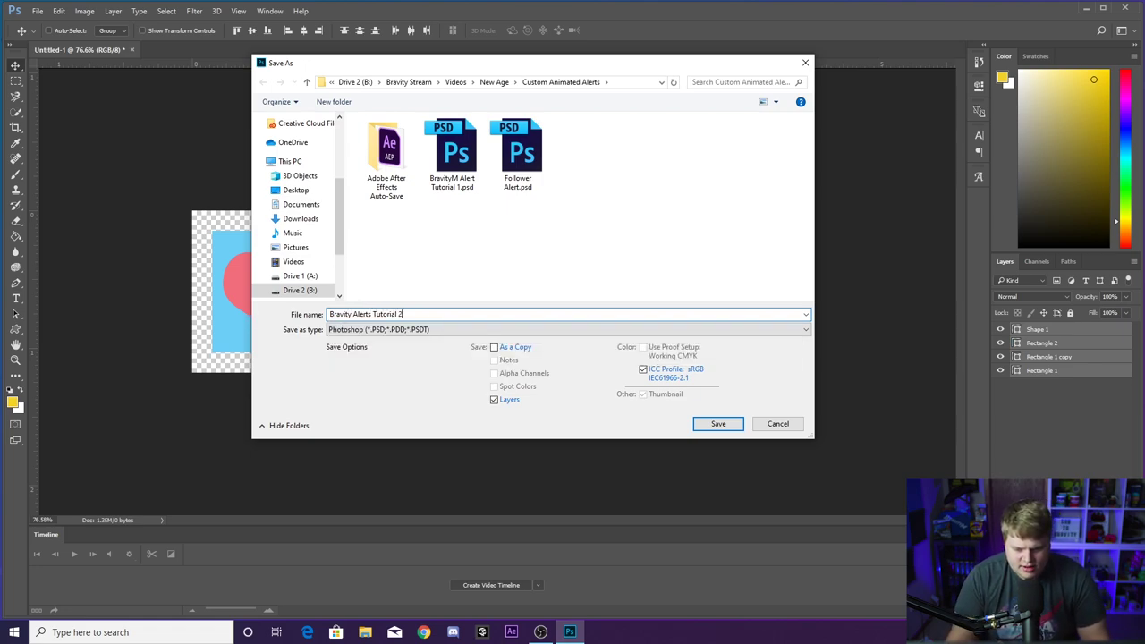
left_click(729, 424)
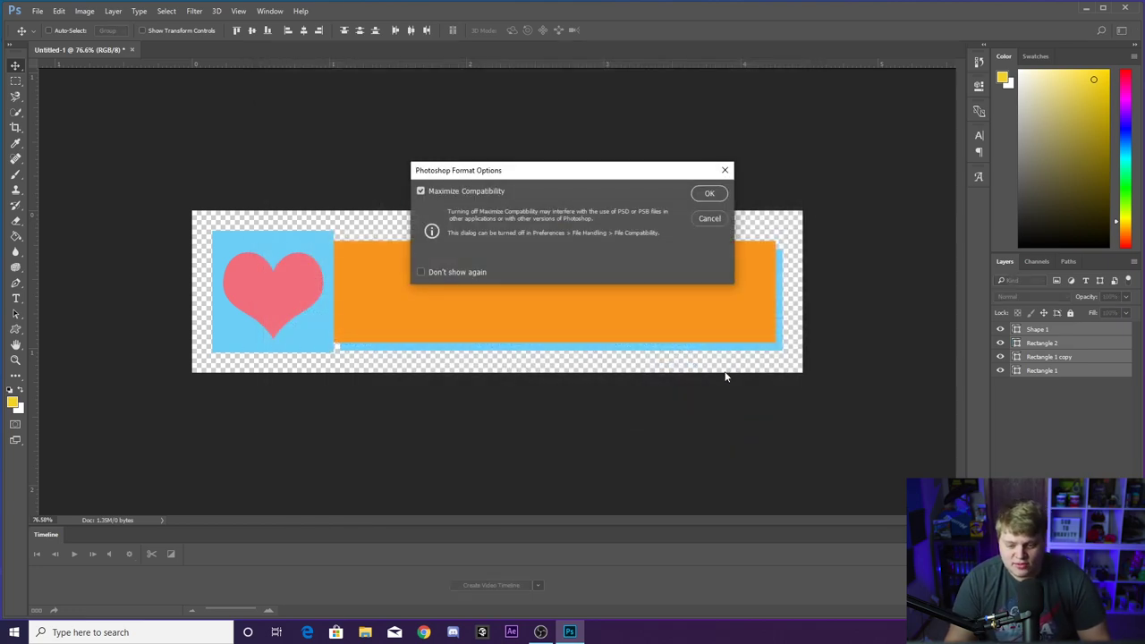
left_click(709, 194)
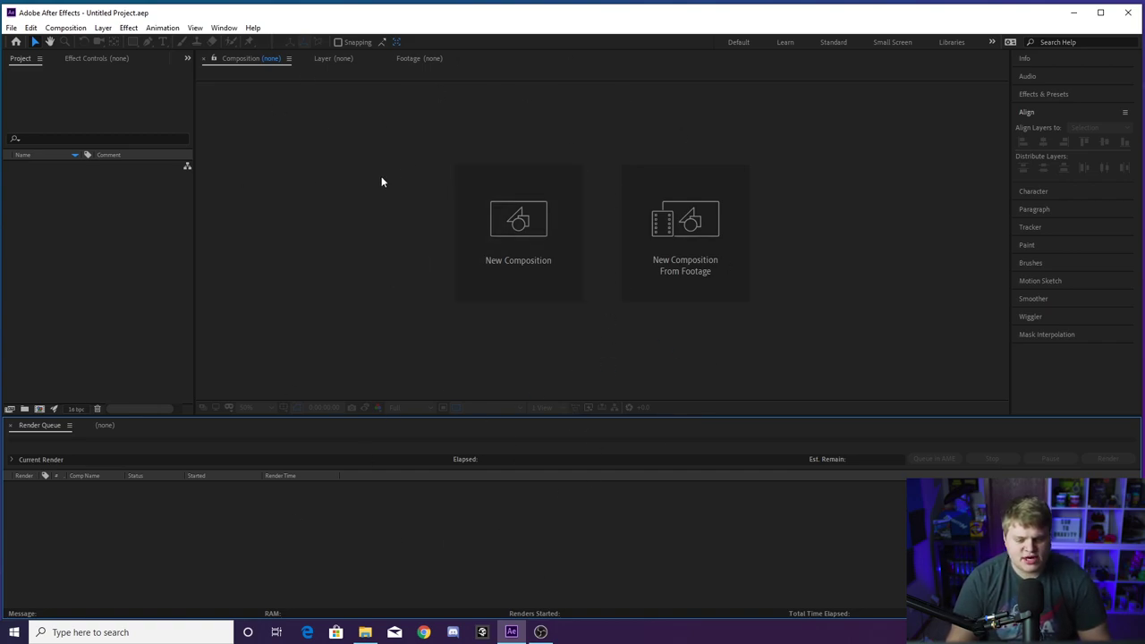
Focus the empty Composition panel of the new Untitled Project
left_click(515, 371)
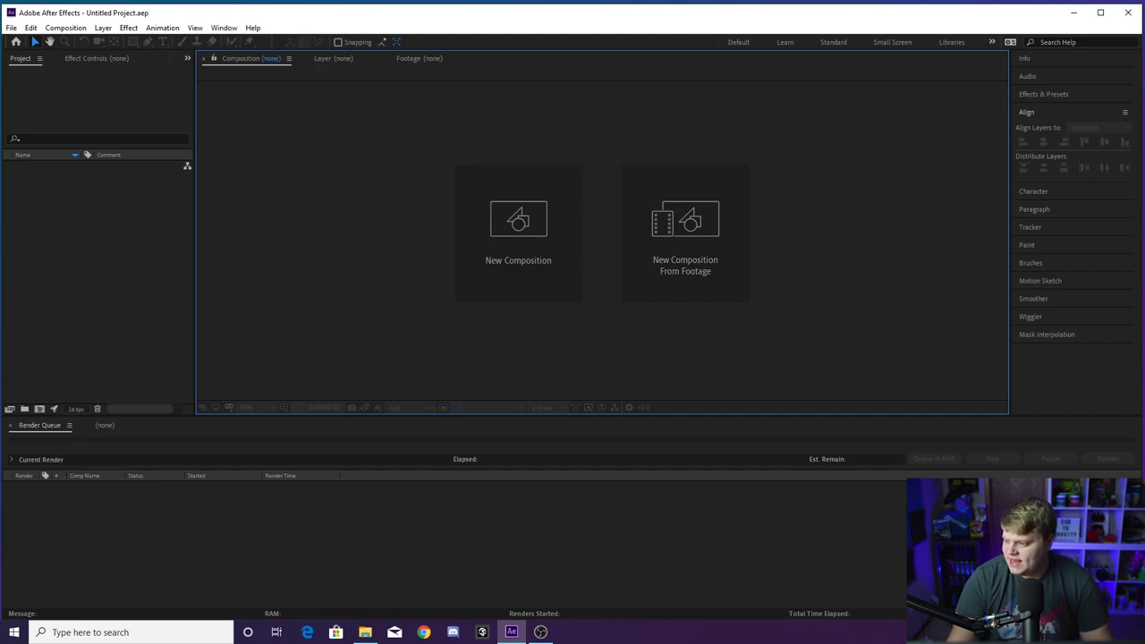
Drag Bravity Alerts Tutorial 2.psd from File Explorer into the Project panel
left_click(365, 632)
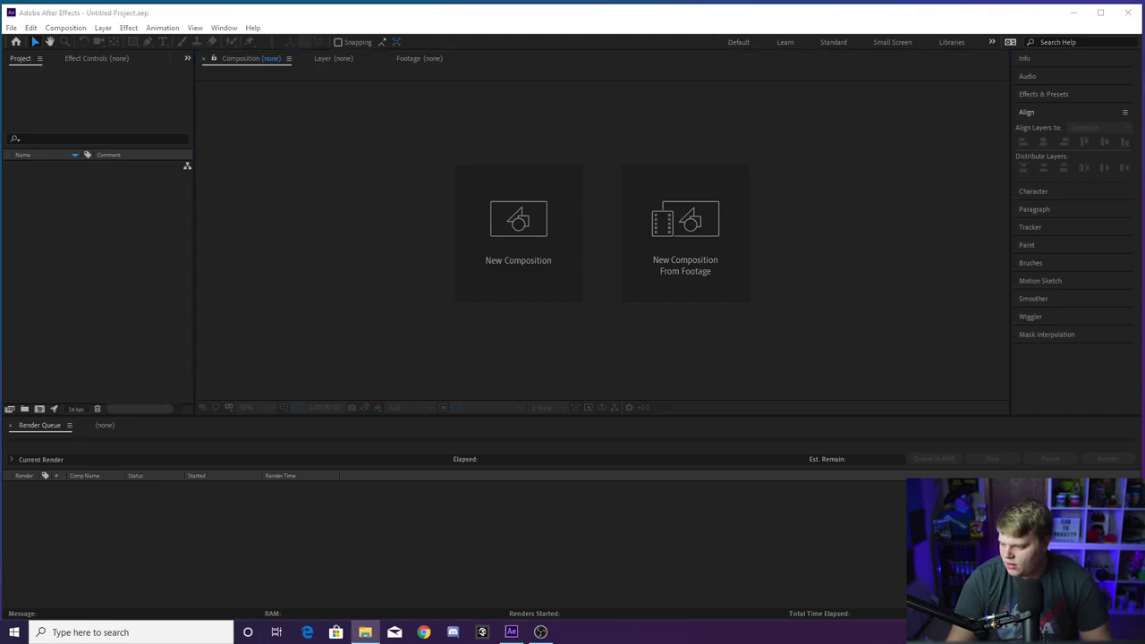
left_click_drag(1144, 367, 101, 266)
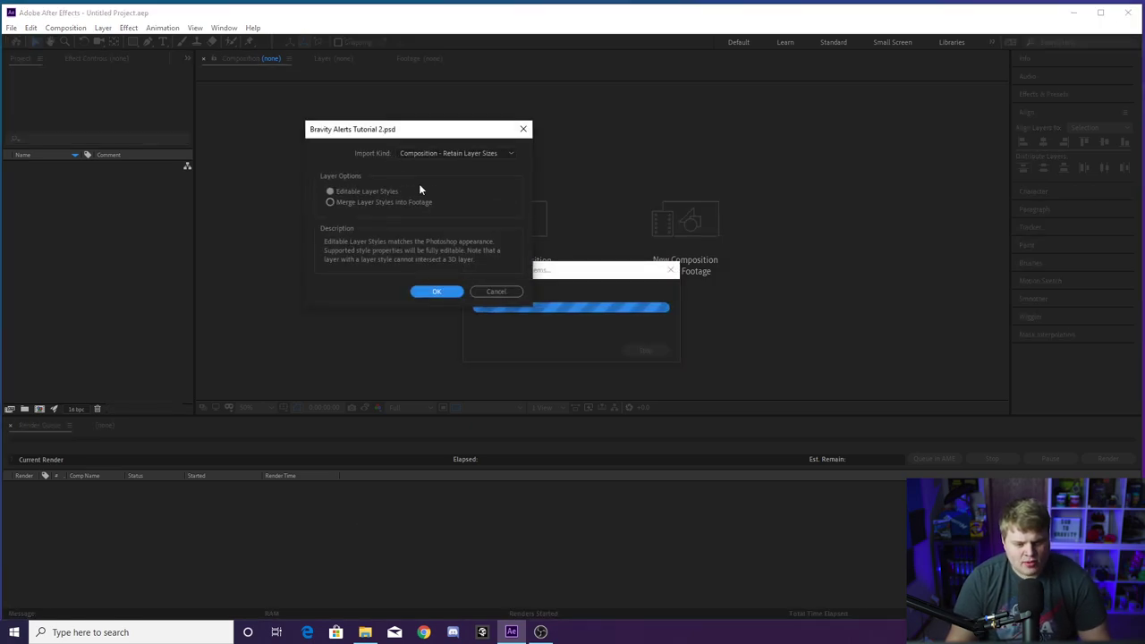
Import the Photoshop file as Composition - Retain Layer Sizes, creating the Bravity Alerts Tutorial 2 composition
left_click(435, 153)
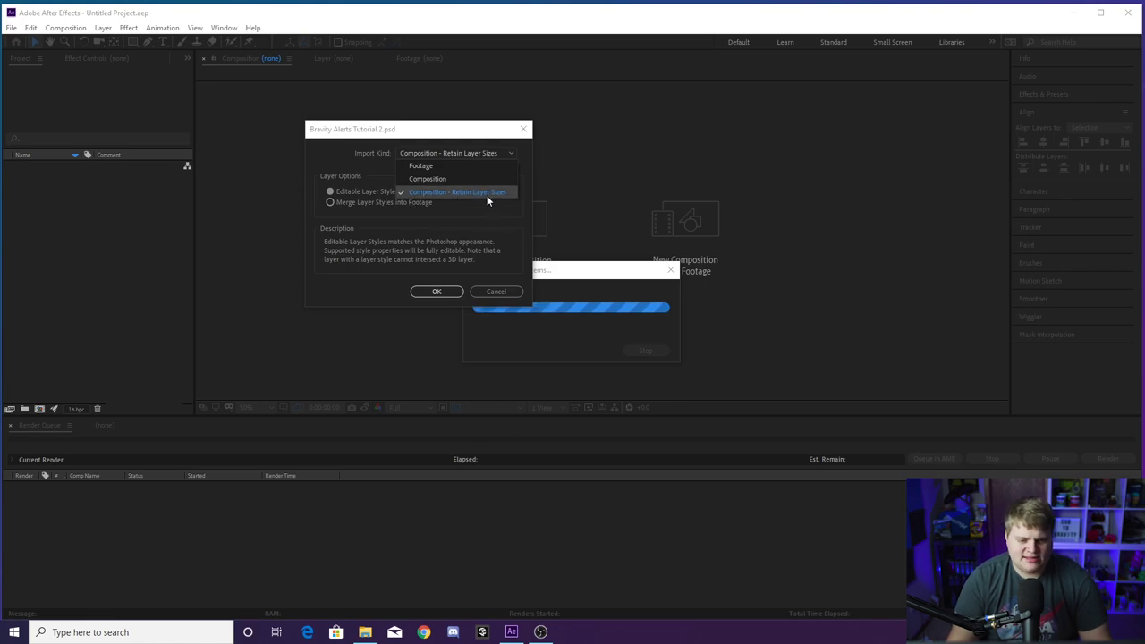
left_click(437, 164)
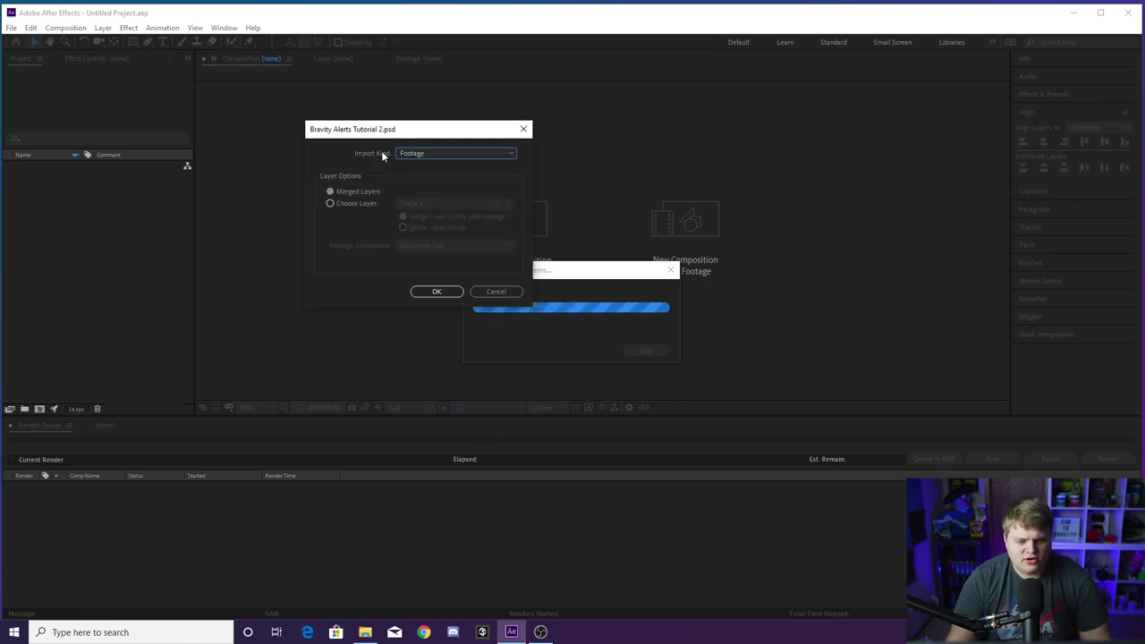
left_click(425, 154)
left_click(455, 190)
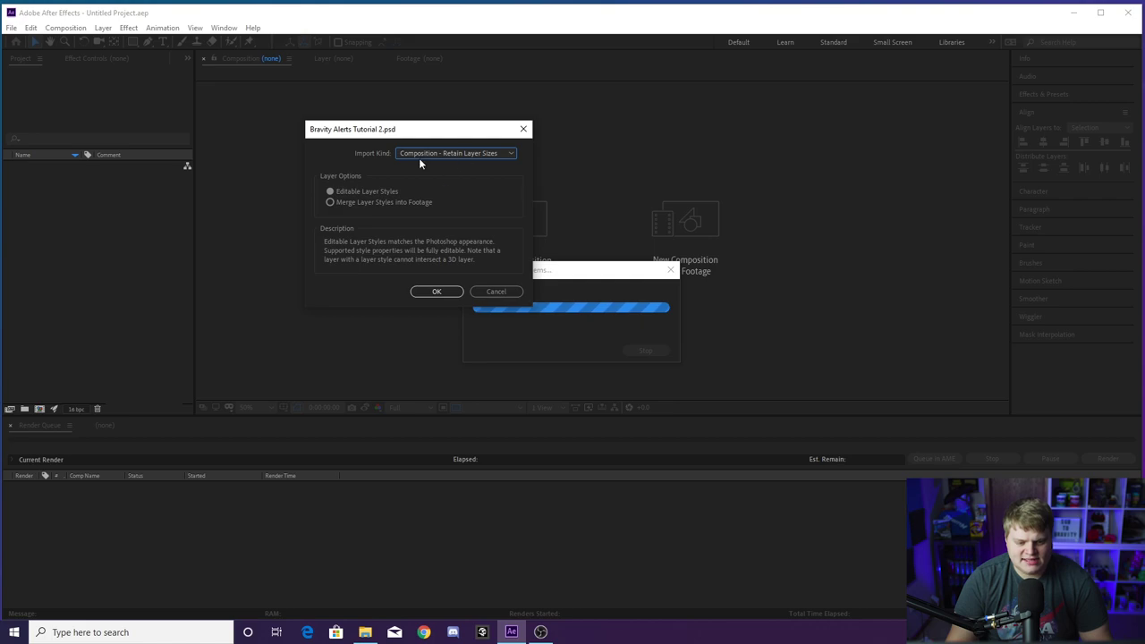
left_click(443, 292)
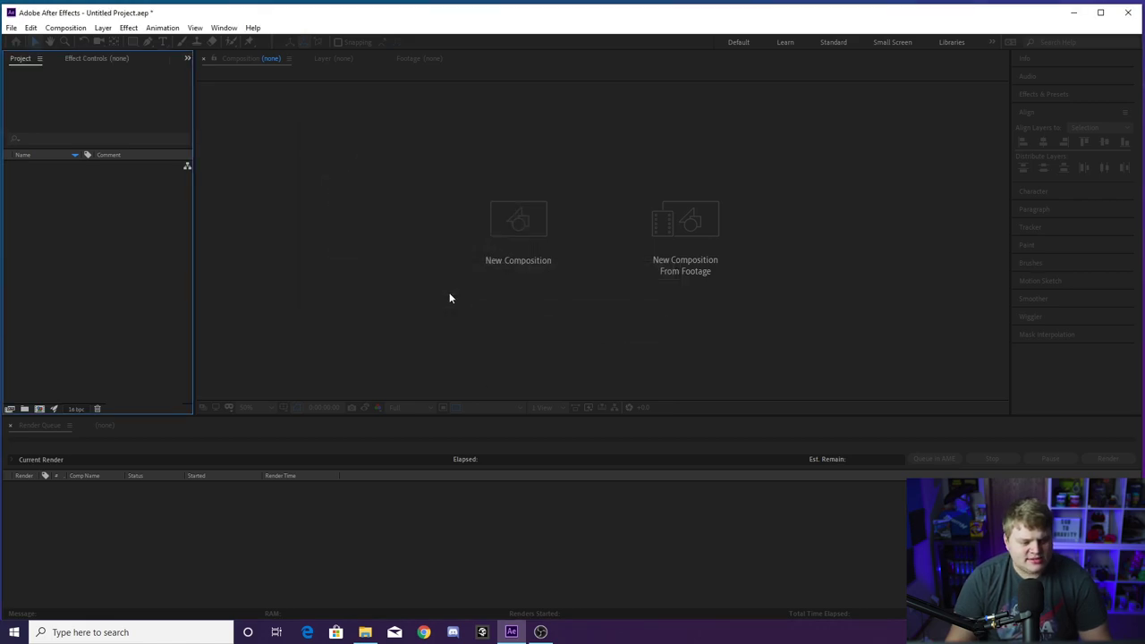
left_click(22, 198)
Open the Bravity Alerts Tutorial 2 composition and set the viewer zoom to 50%
left_click(20, 178)
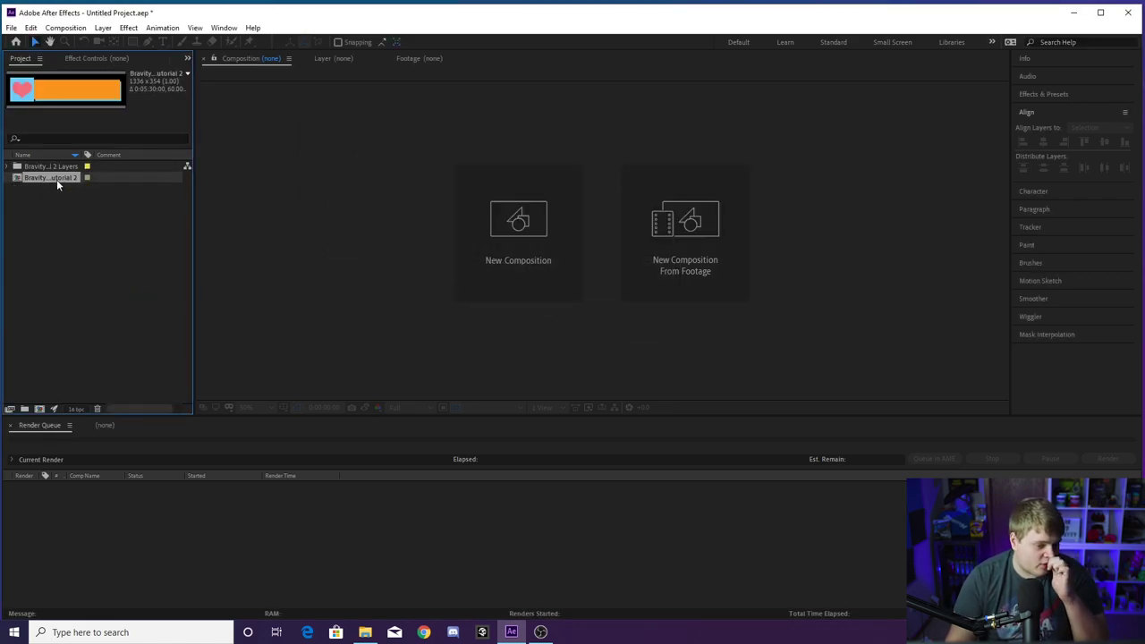
left_click(26, 207)
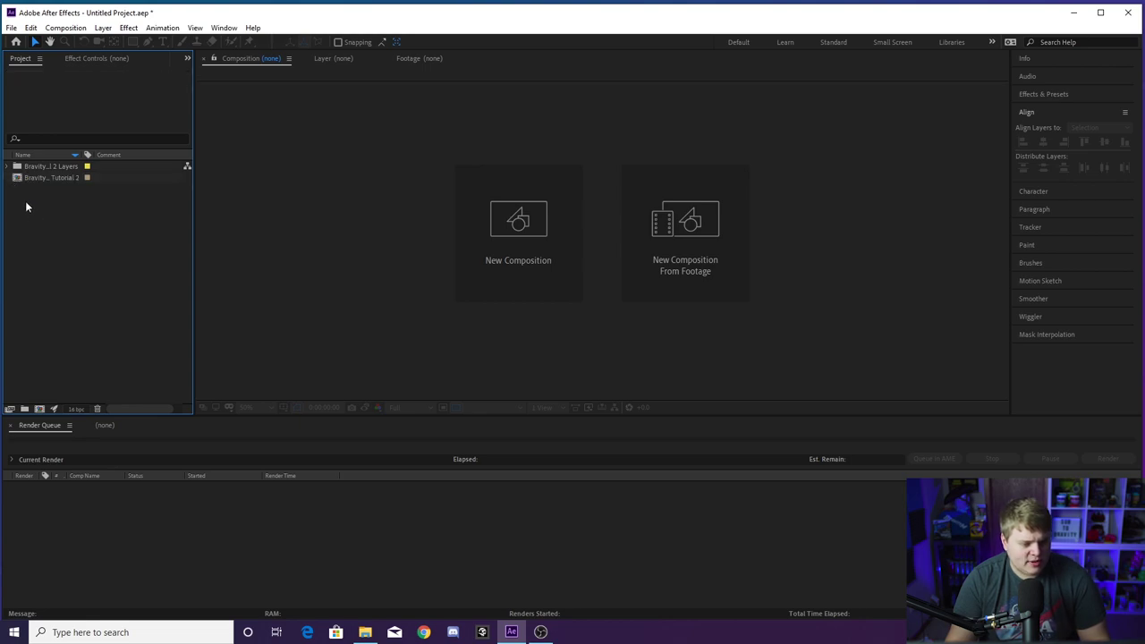
double_click(19, 178)
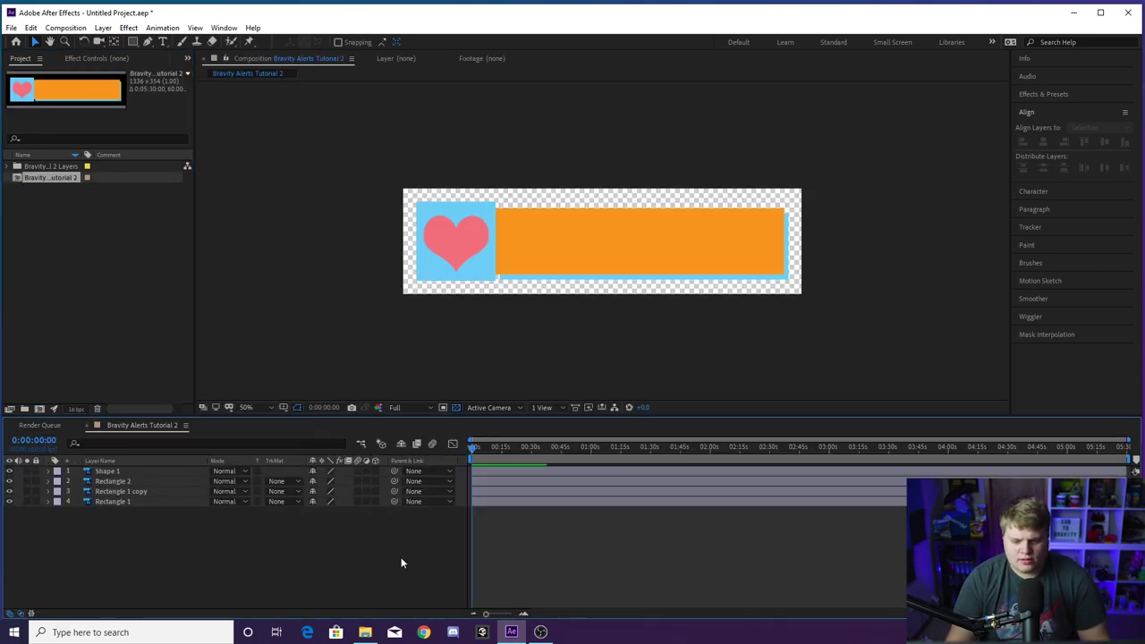
key("comma")
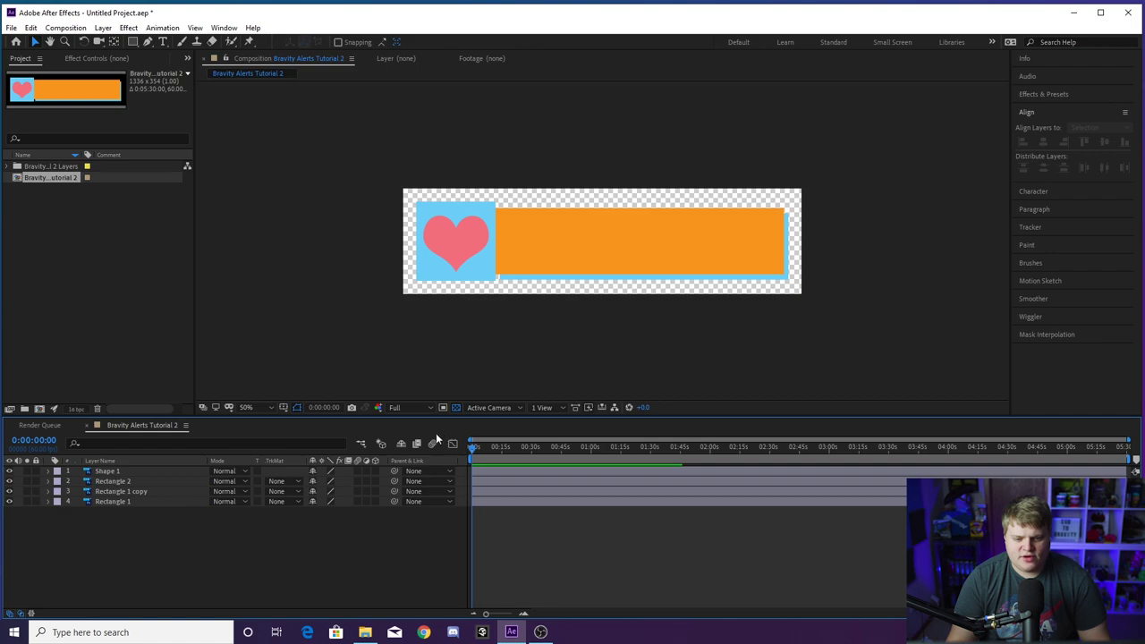
key("period")
key("comma")
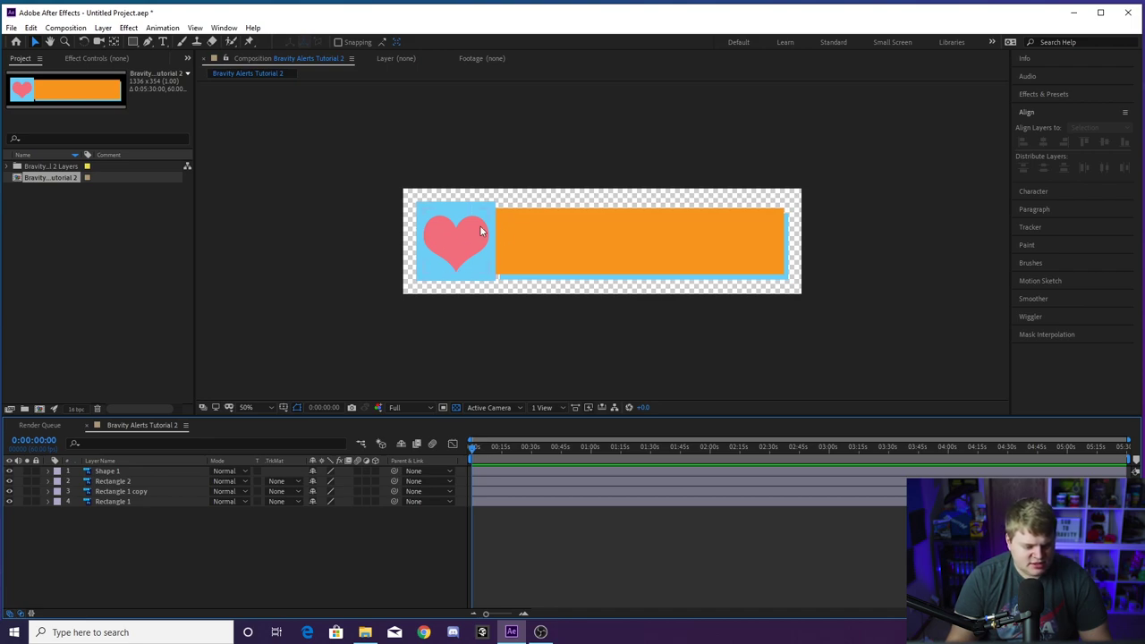
Hide the orange bar layer Rectangle 1
left_click(109, 502)
left_click(10, 501)
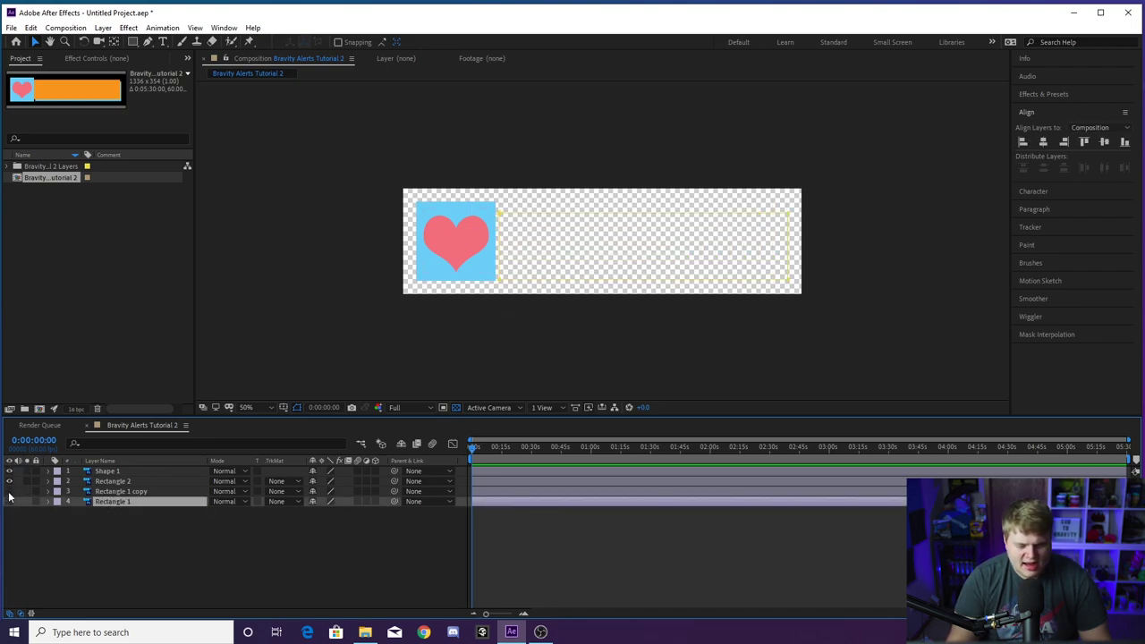
left_click(562, 219)
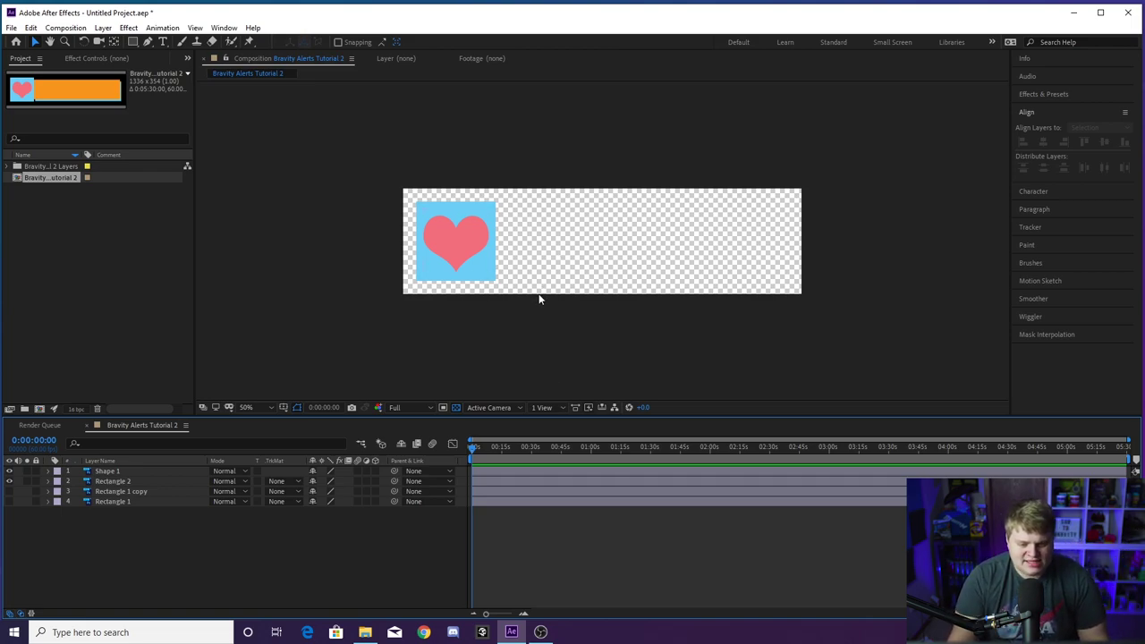
Zoom the timeline to frame-level ticks, set the time to frame 30, and select Rectangle 2
left_click(523, 613)
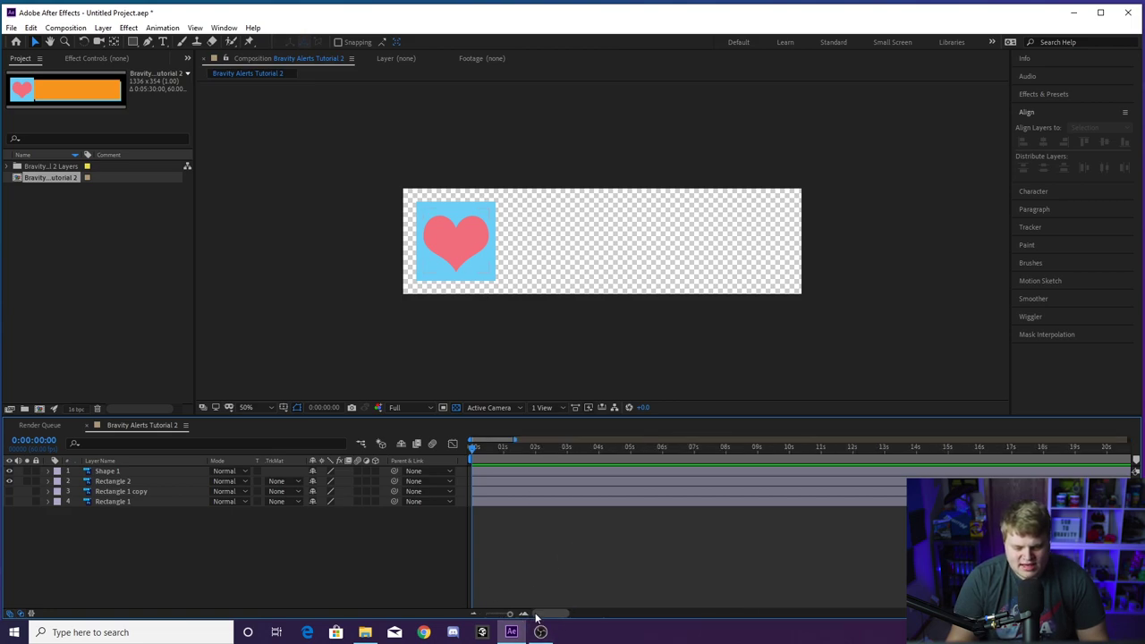
left_click(525, 613)
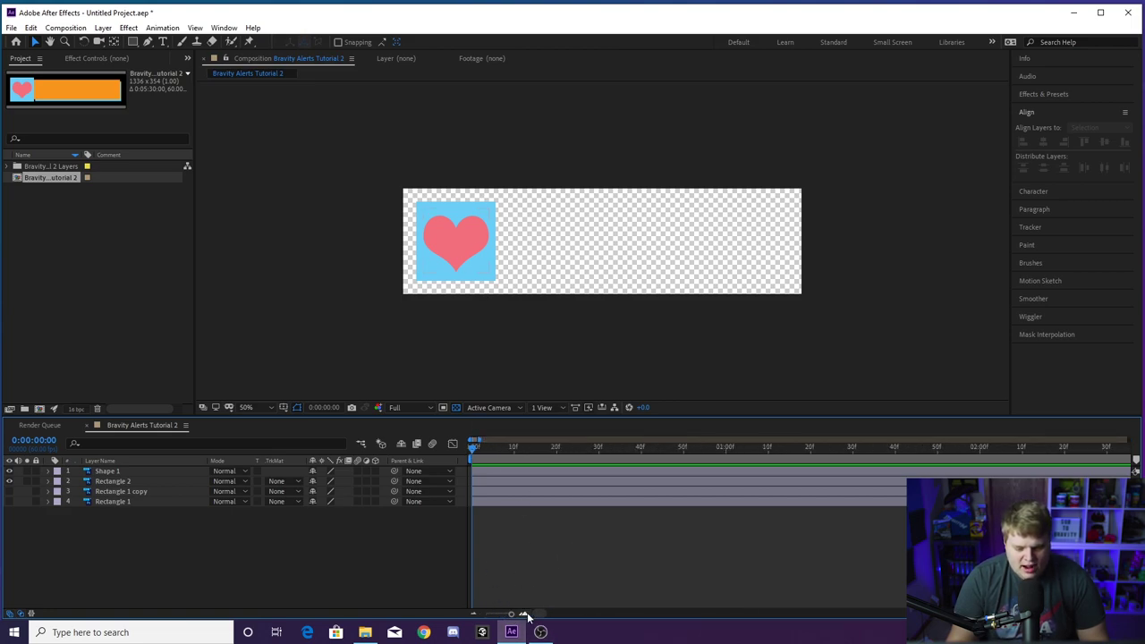
left_click_drag(493, 454, 599, 462)
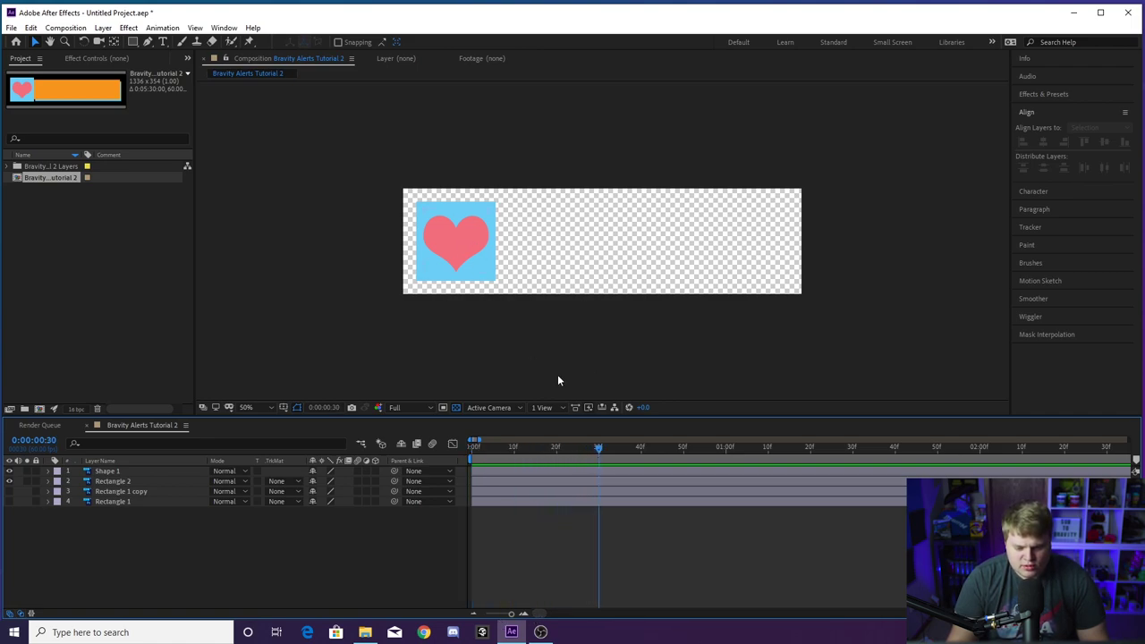
mouse_move(602, 454)
left_mouse_down()
mouse_move(616, 460)
mouse_move(601, 466)
left_mouse_up()
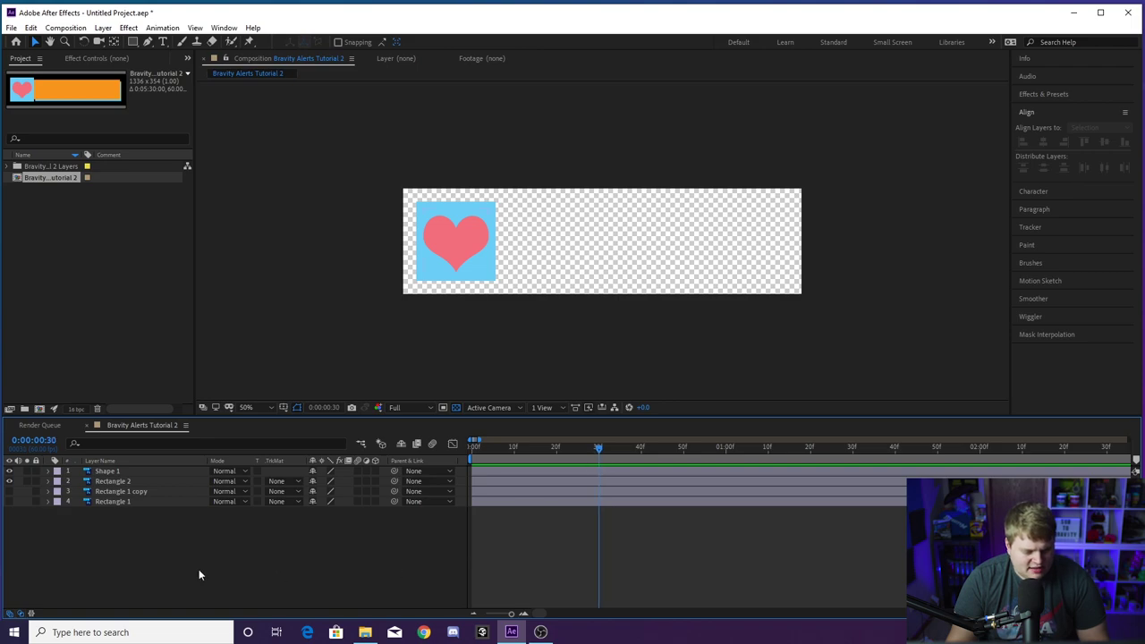
left_click(107, 481)
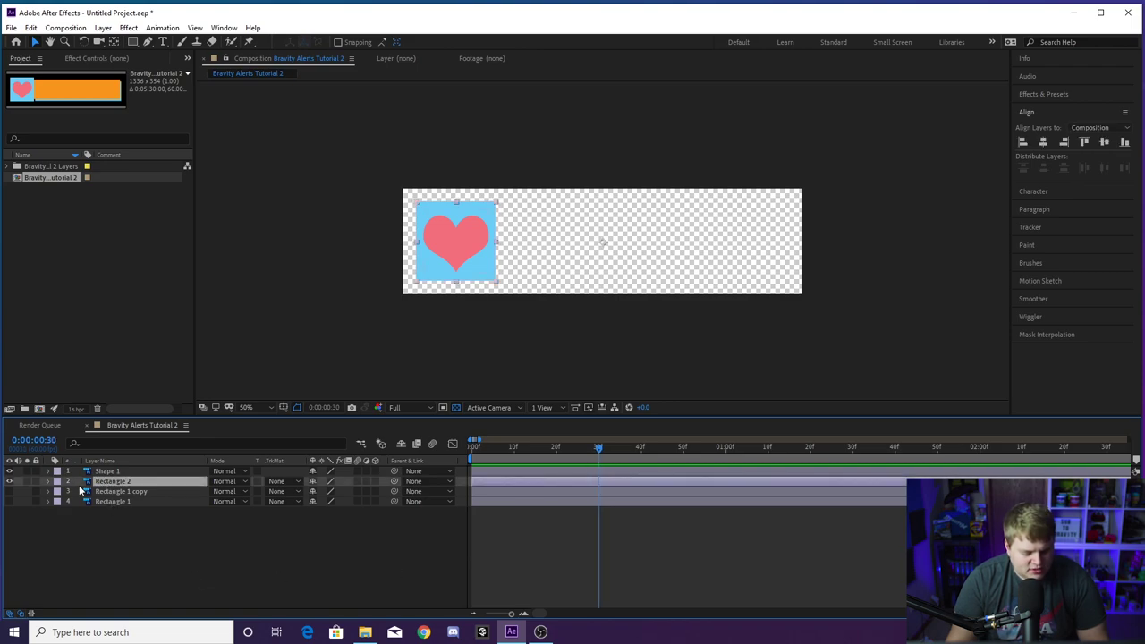
Reveal Rectangle 2's Transform properties and view the composition at 100%
left_click(49, 481)
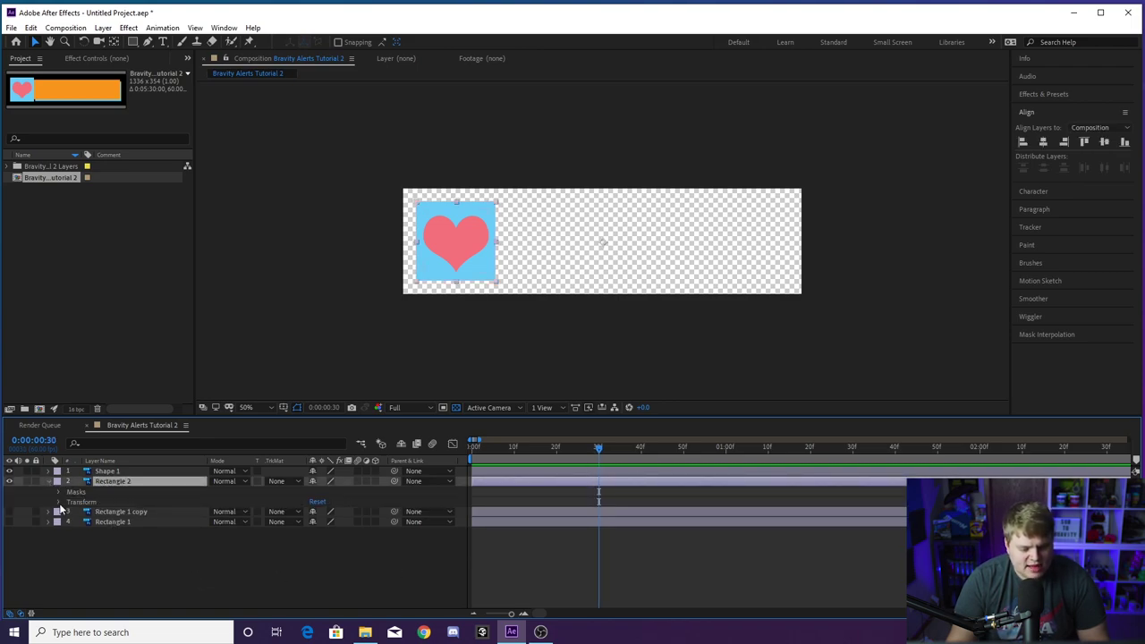
left_click(59, 502)
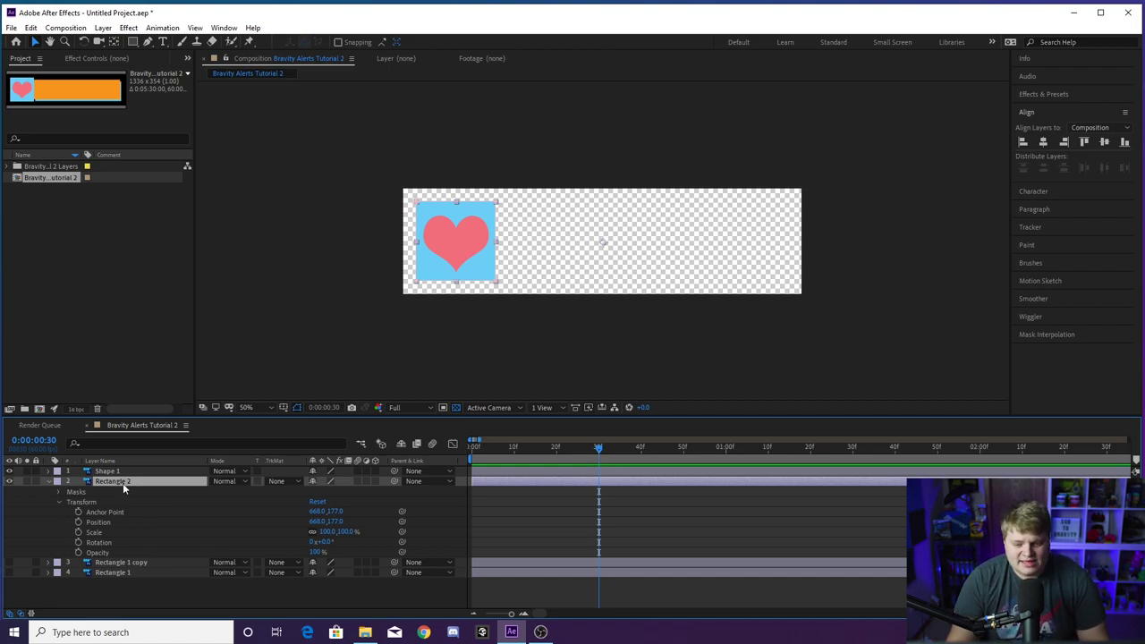
key("period")
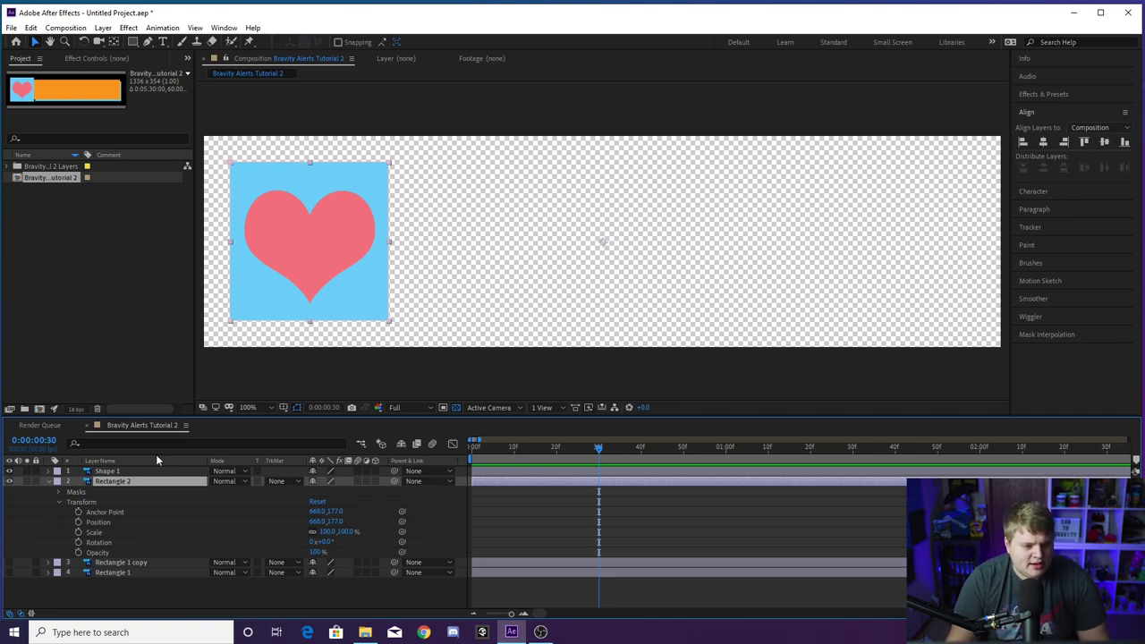
key("Return")
Move Rectangle 2's anchor point onto the heart's centre with Pan Behind, then select Shape 1
left_click(114, 43)
left_click_drag(602, 242, 310, 242)
left_click(124, 471)
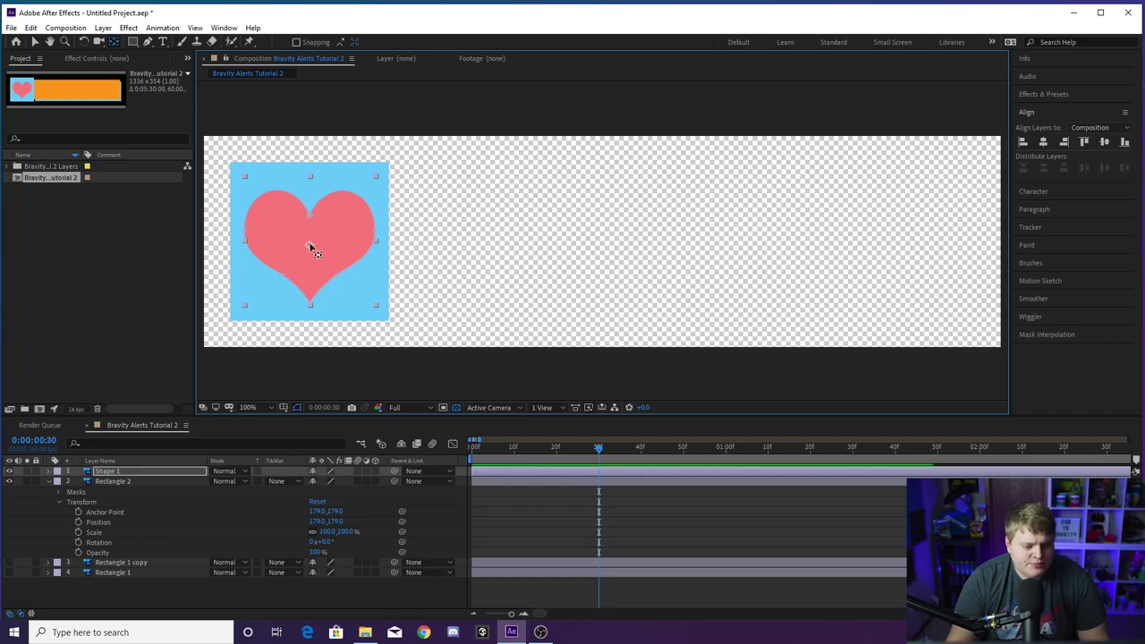
left_click(210, 600)
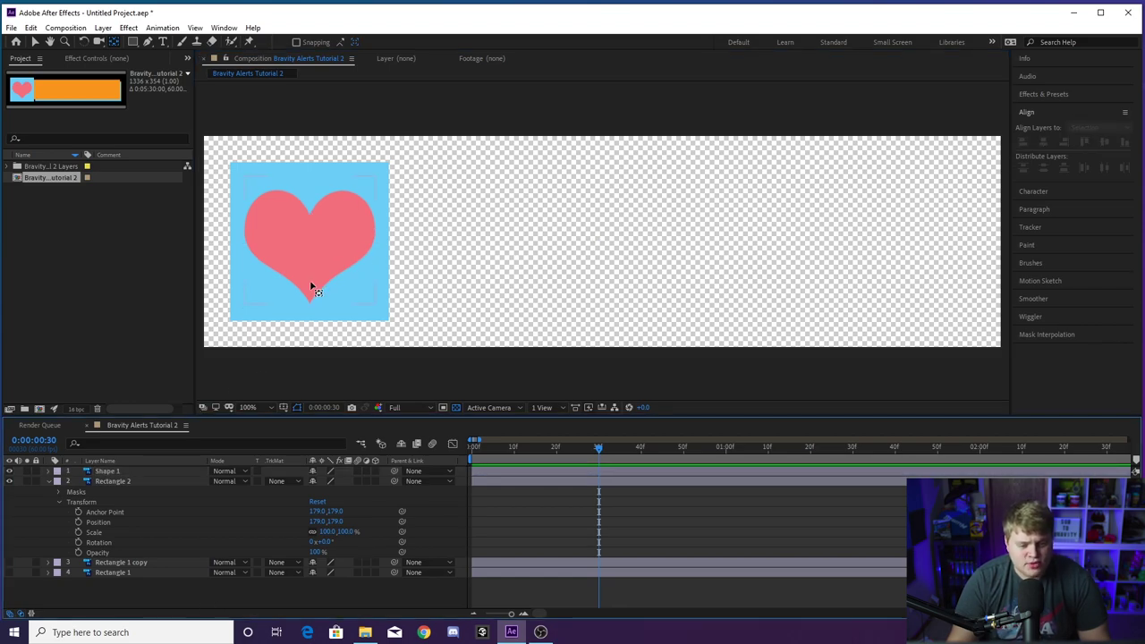
left_click(329, 225)
left_click(379, 175)
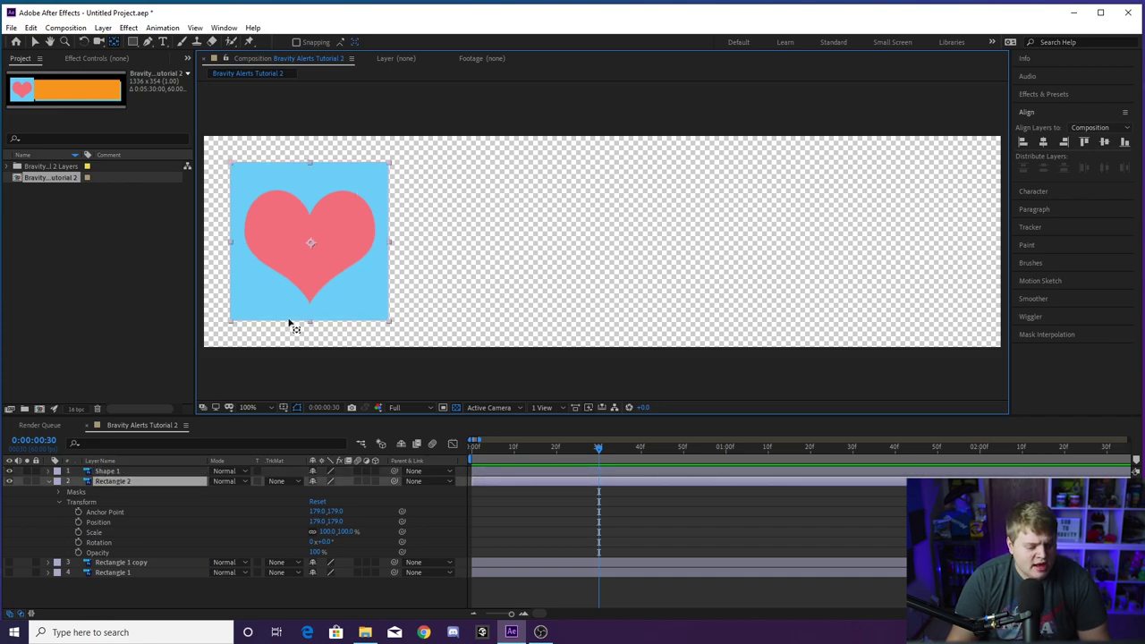
left_click(200, 601)
left_click(126, 472)
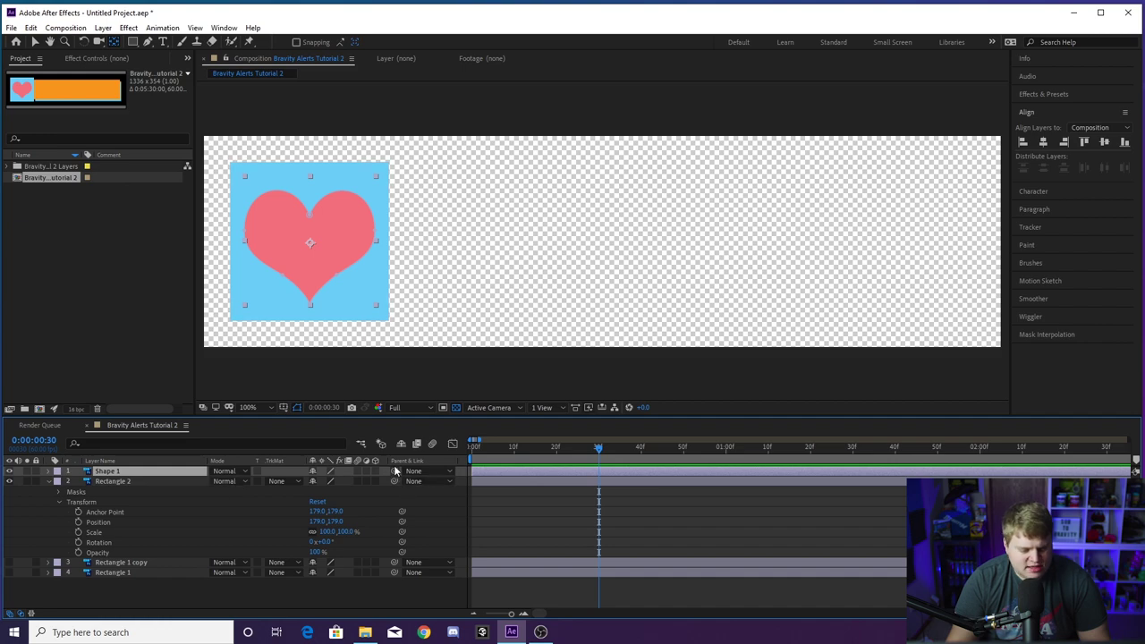
Parent Shape 1 to Rectangle 2, test by moving the square's Position, then undo
left_click_drag(393, 472, 127, 482)
left_click(168, 582)
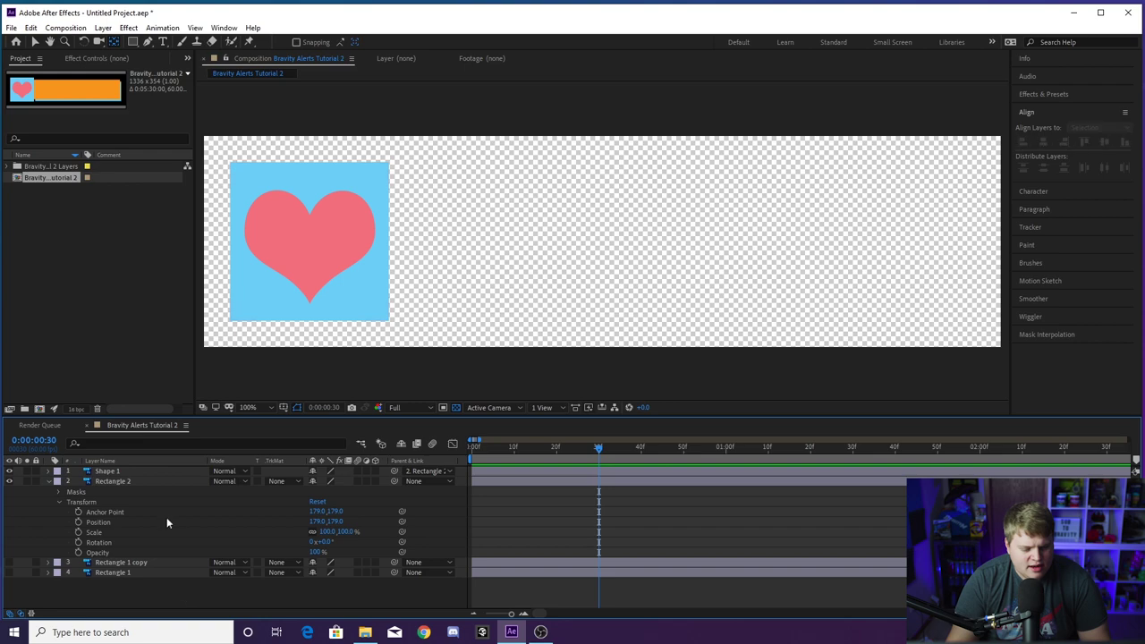
left_click(142, 480)
left_click_drag(325, 521, 394, 531)
key("ctrl+z")
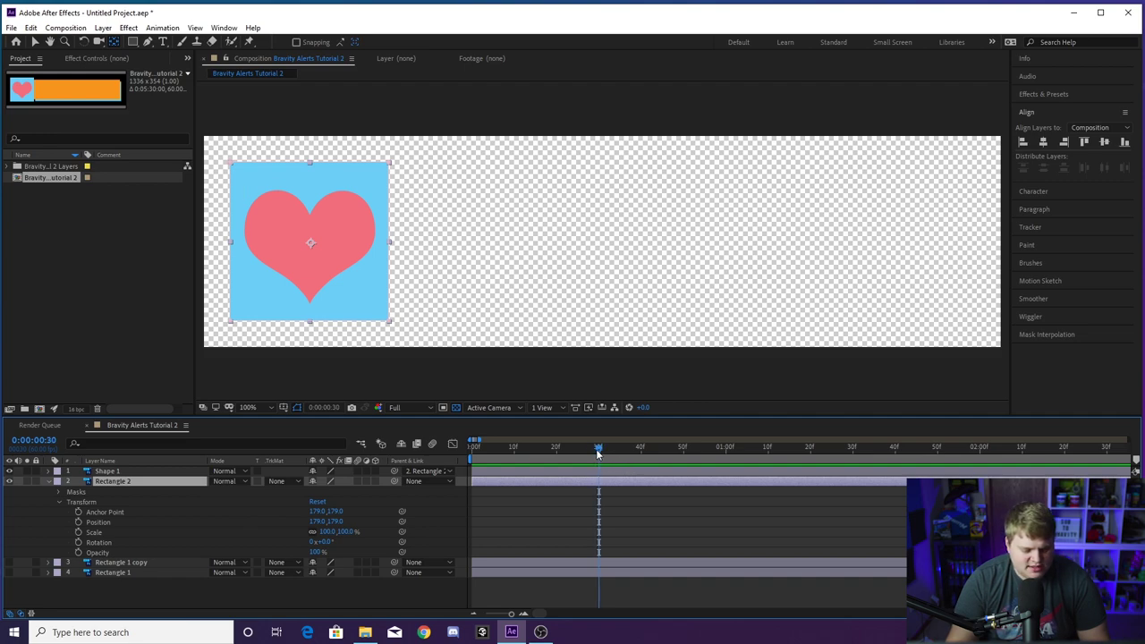
Start Position, Scale and Rotation keyframes on Rectangle 2 at frame 30
left_click(78, 521)
left_click(78, 542)
left_click(79, 532)
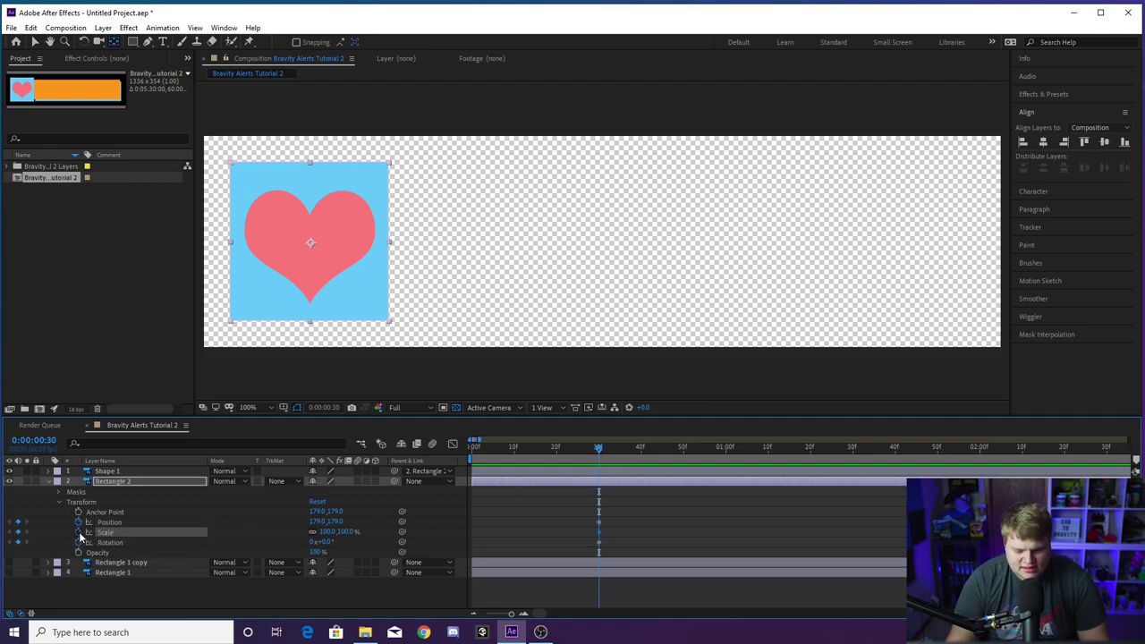
At frame 15, add Position, Scale and Rotation keyframes and centre the square horizontally
left_click_drag(602, 453, 537, 461)
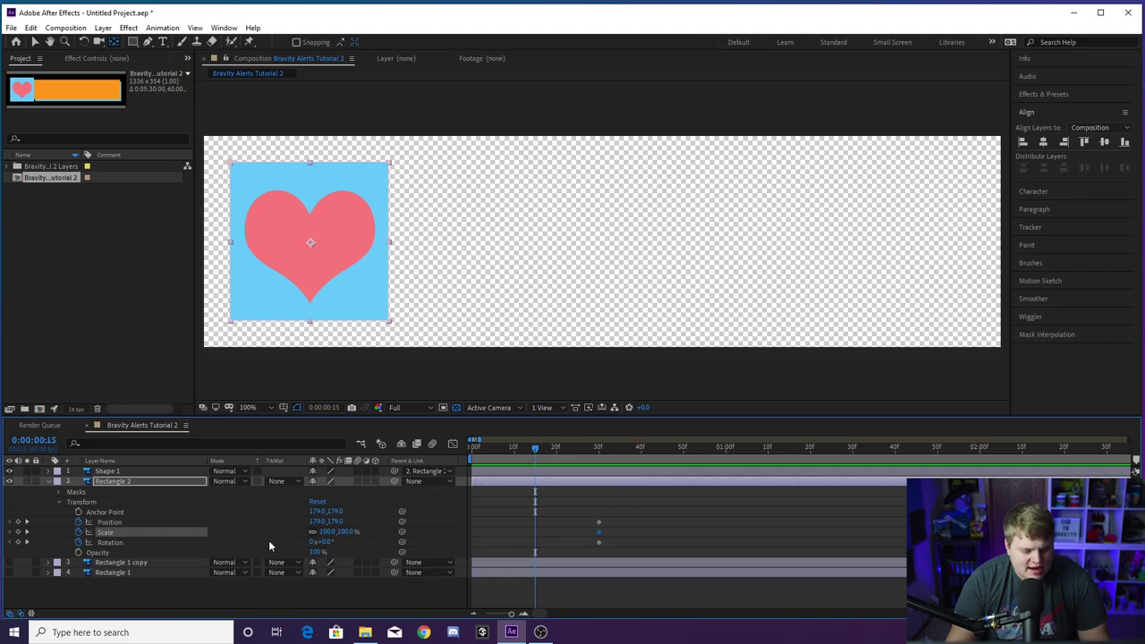
left_click(18, 521)
left_click(17, 531)
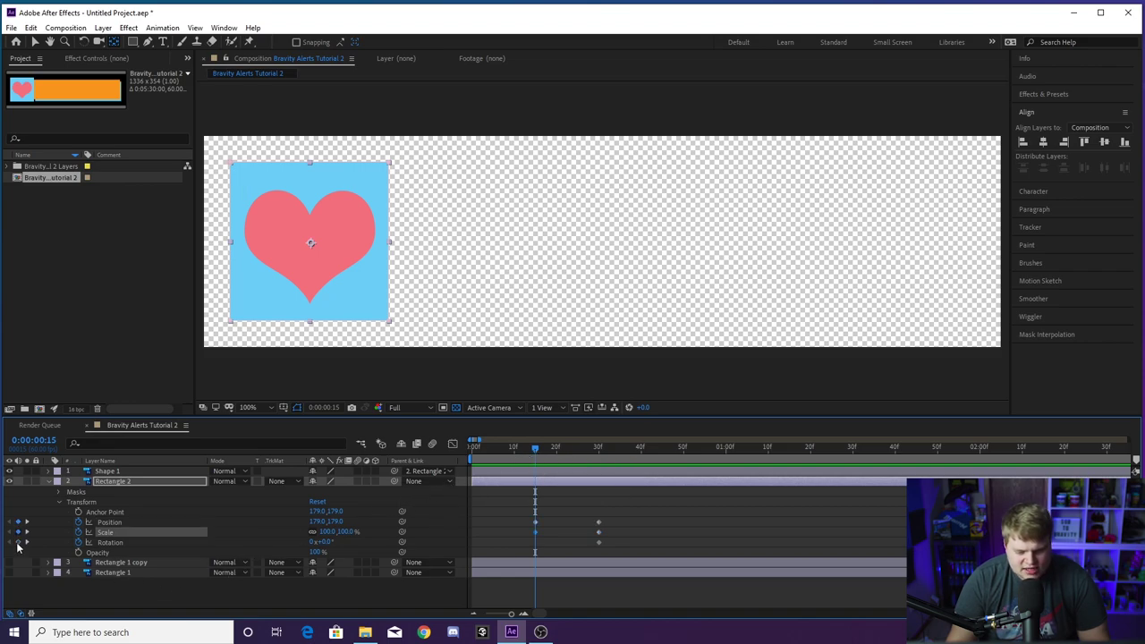
left_click(18, 542)
left_click_drag(534, 448, 535, 449)
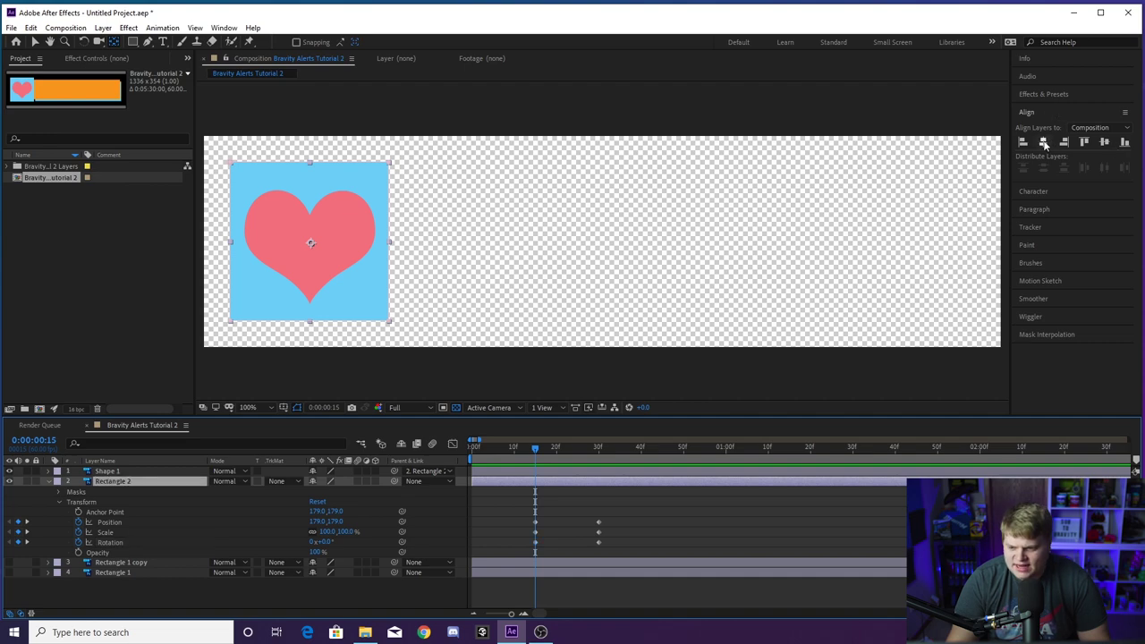
left_click(1042, 143)
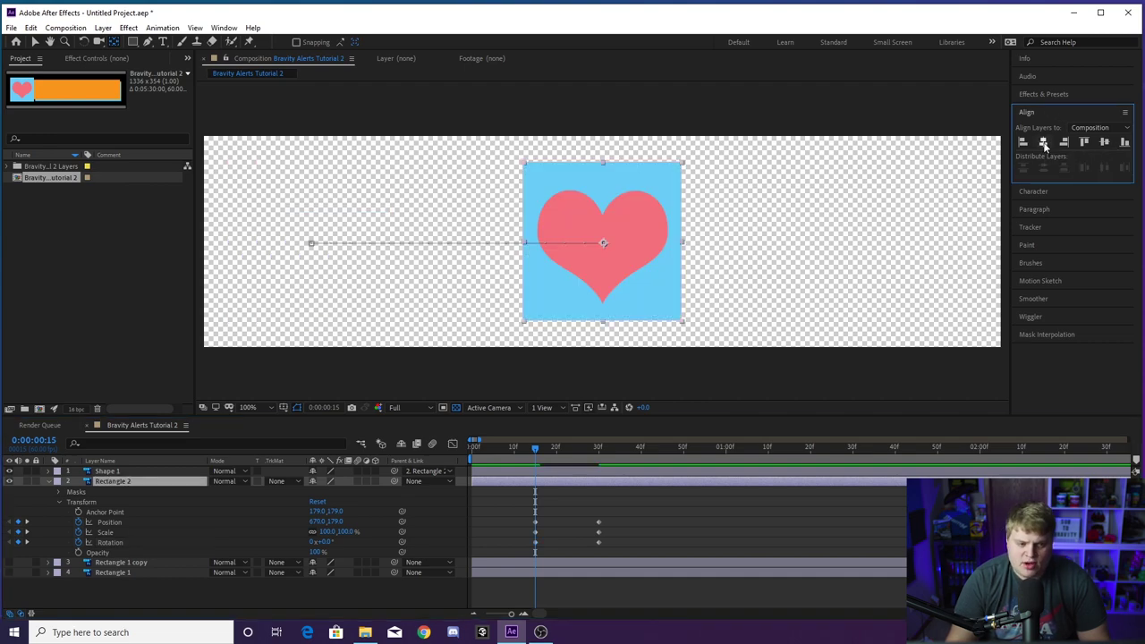
left_click(33, 43)
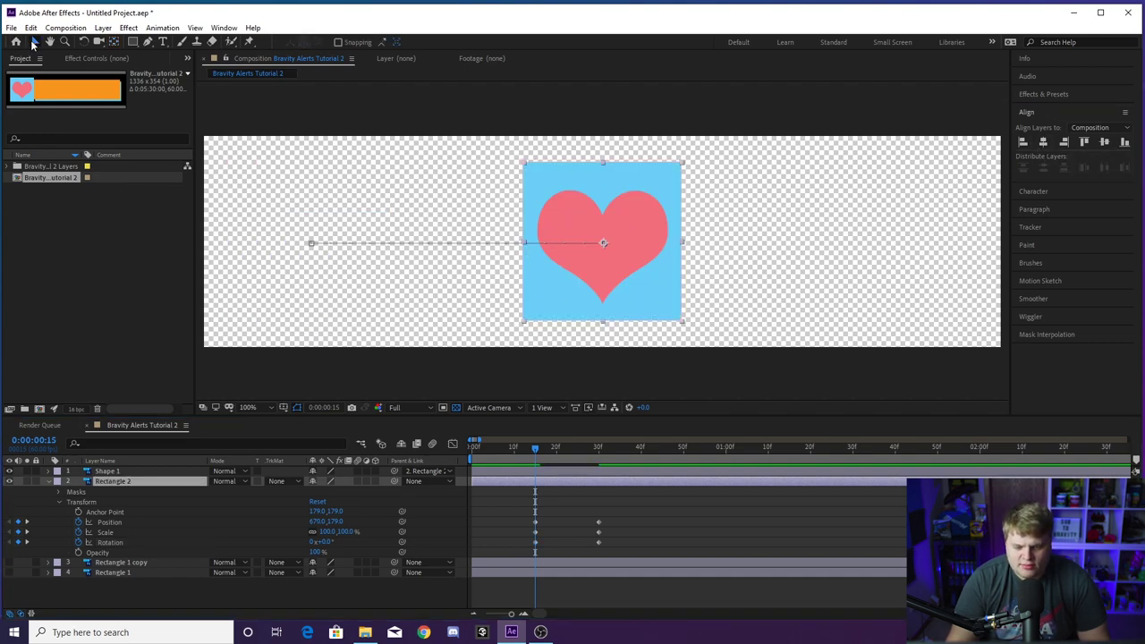
Scrub the timeline to preview the square's slide, ending at the start
left_click_drag(543, 447, 506, 448)
left_click(530, 447)
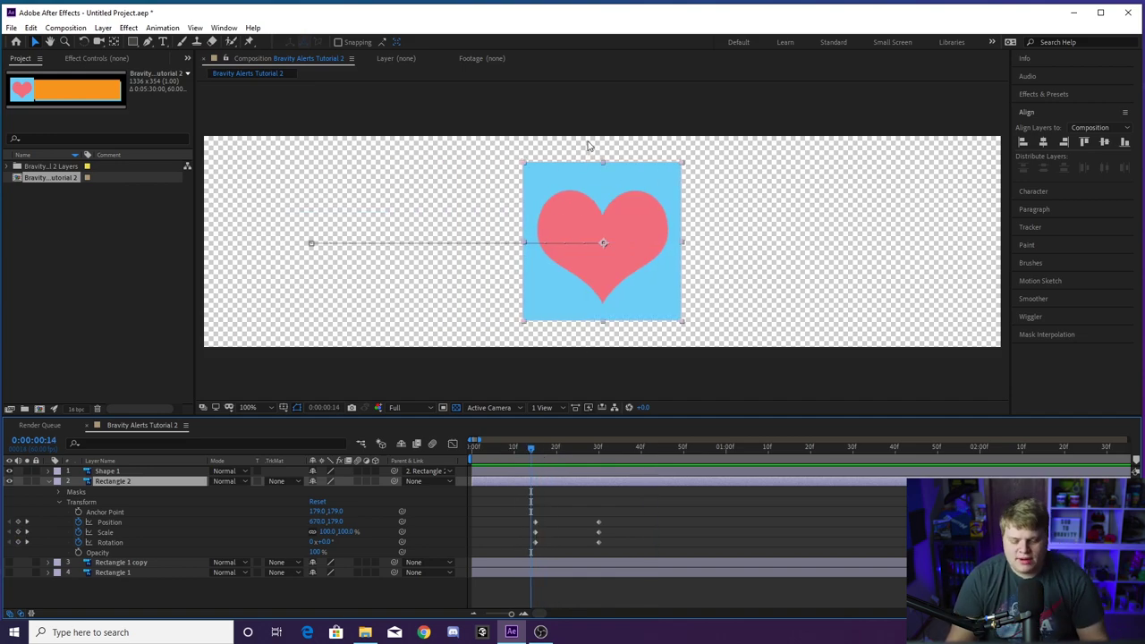
left_click_drag(535, 451, 474, 458)
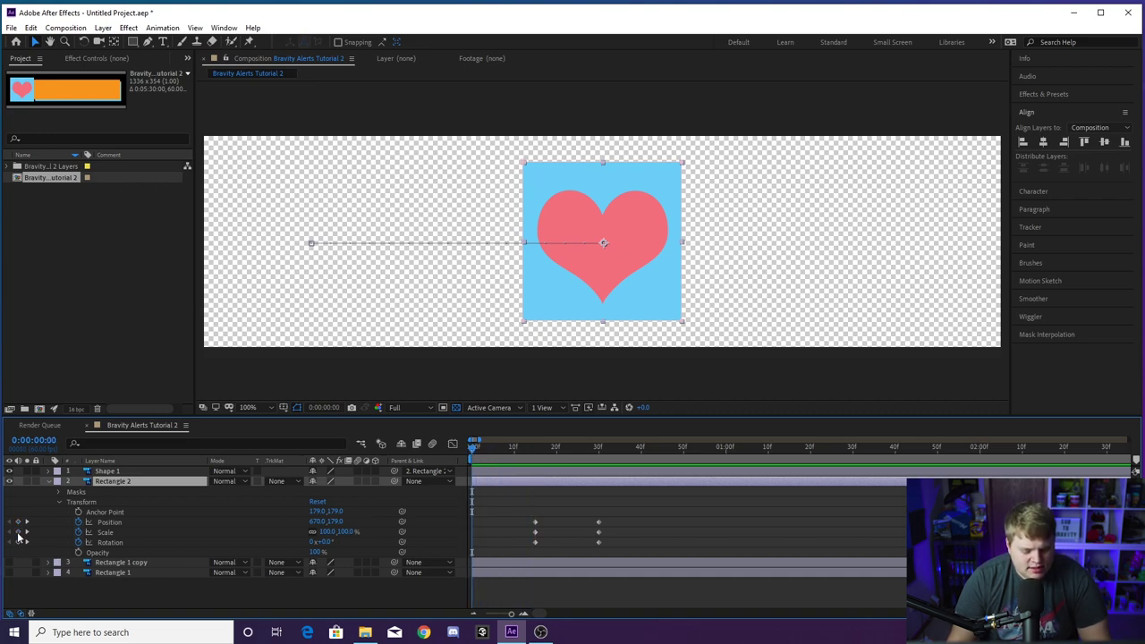
Set Rectangle 2's Scale to 0% at frame 0 and play back the animation
left_click(327, 531)
type("00.0")
key("Return")
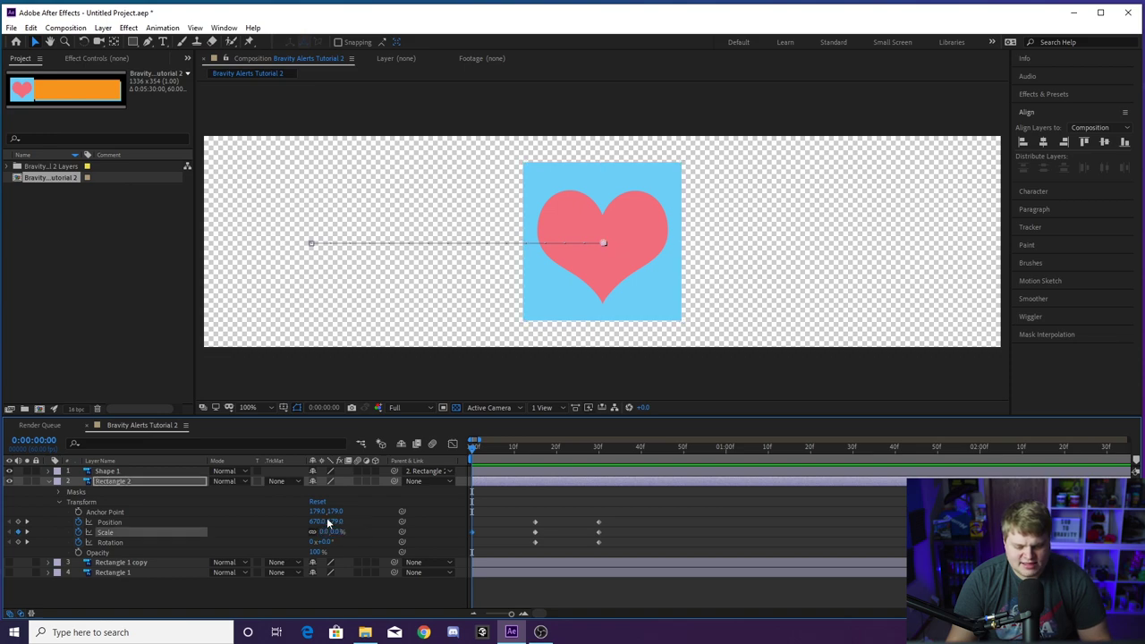
left_click_drag(474, 452, 388, 456)
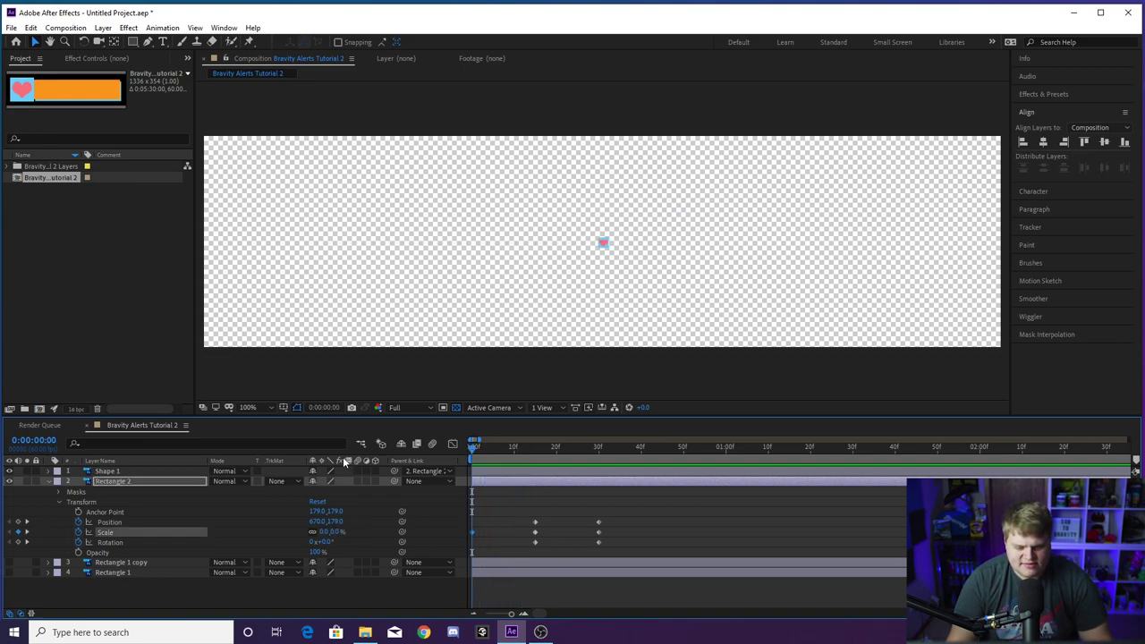
key("space")
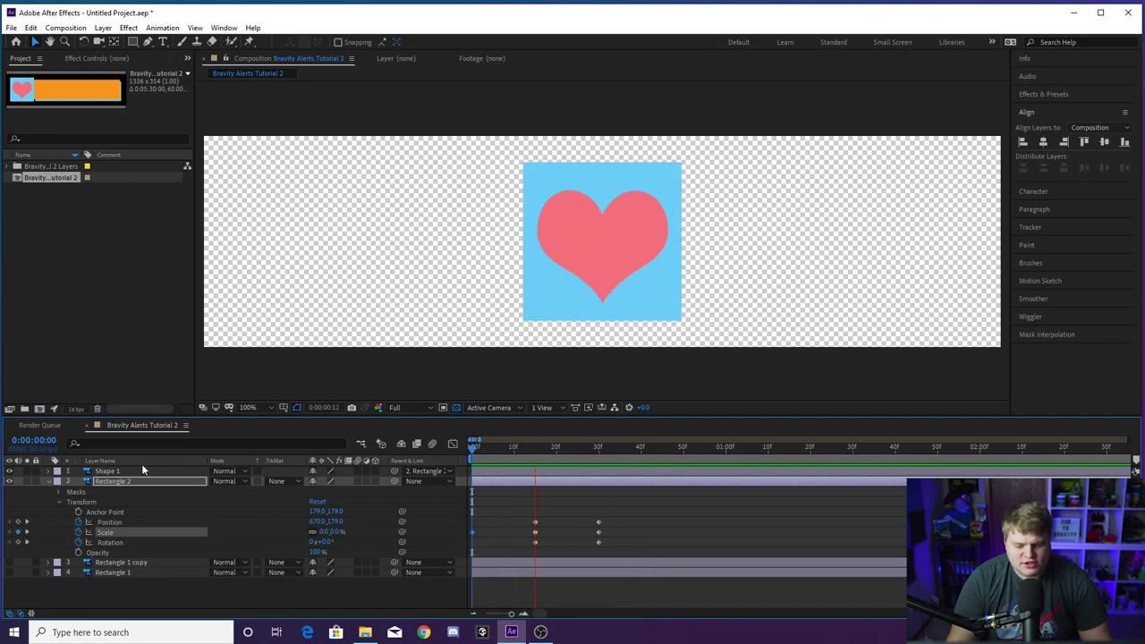
Paste the centre keyframes from frame 15 at frame 17, then preview the result
left_click_drag(483, 449, 533, 457)
left_click_drag(557, 542, 525, 526)
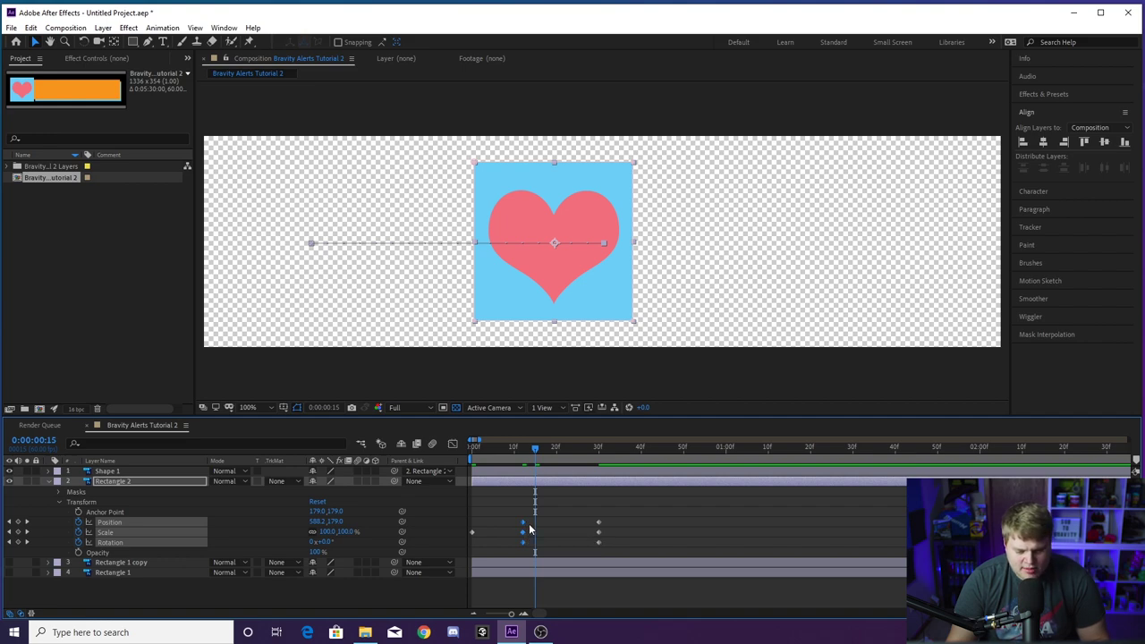
left_click_drag(535, 450, 377, 459)
key("ctrl+v")
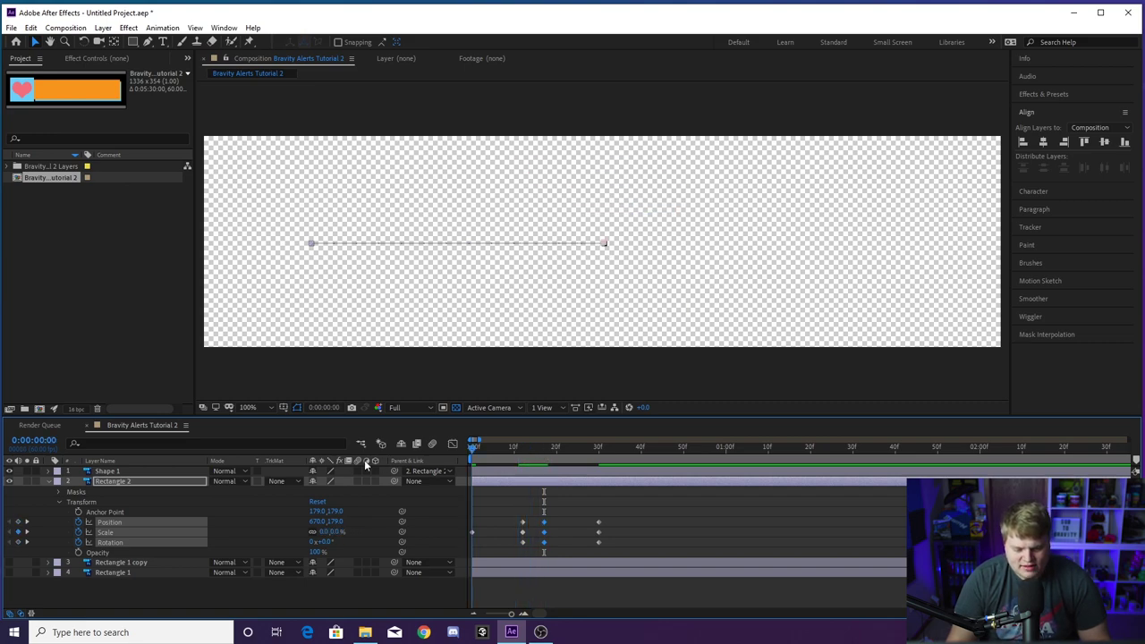
left_click_drag(471, 456, 308, 457)
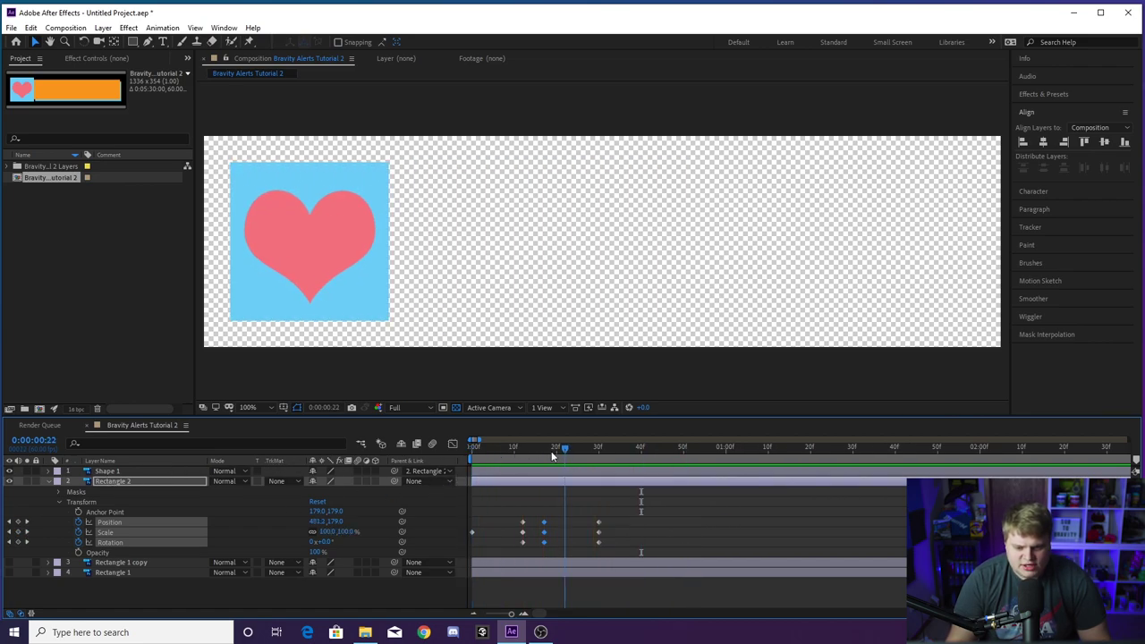
key("space")
key("space")
key("space")
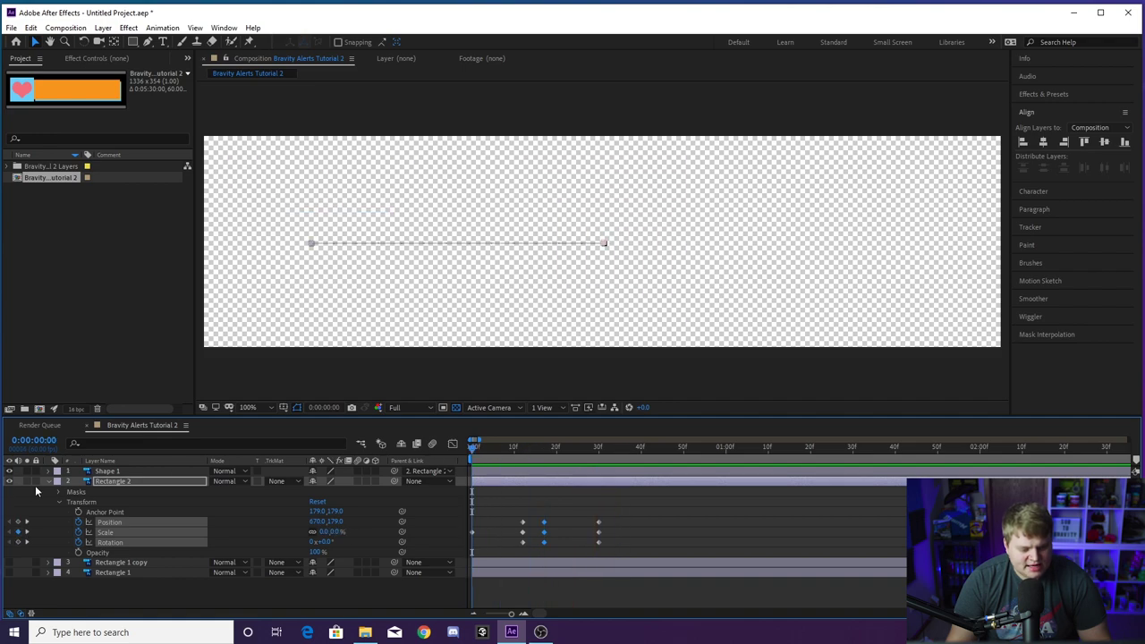
Collapse Rectangle 2, make layers 3 and 4 visible again, and scrub the animation start
left_click(47, 481)
key("F2")
left_click(129, 493)
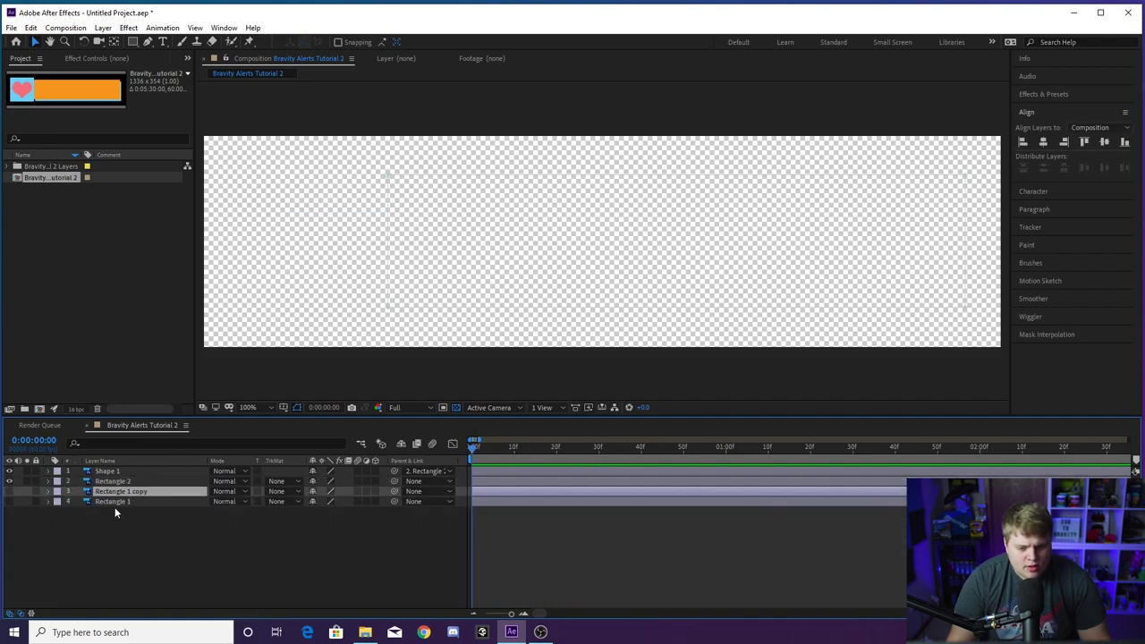
left_click_drag(10, 492, 10, 501)
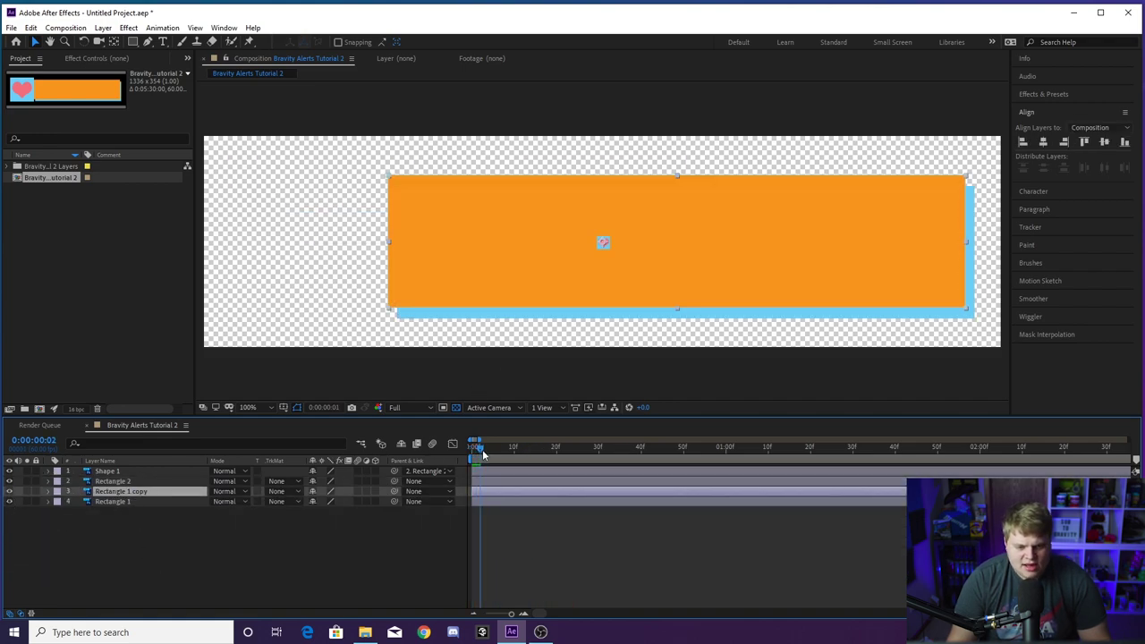
left_click_drag(474, 447, 540, 457)
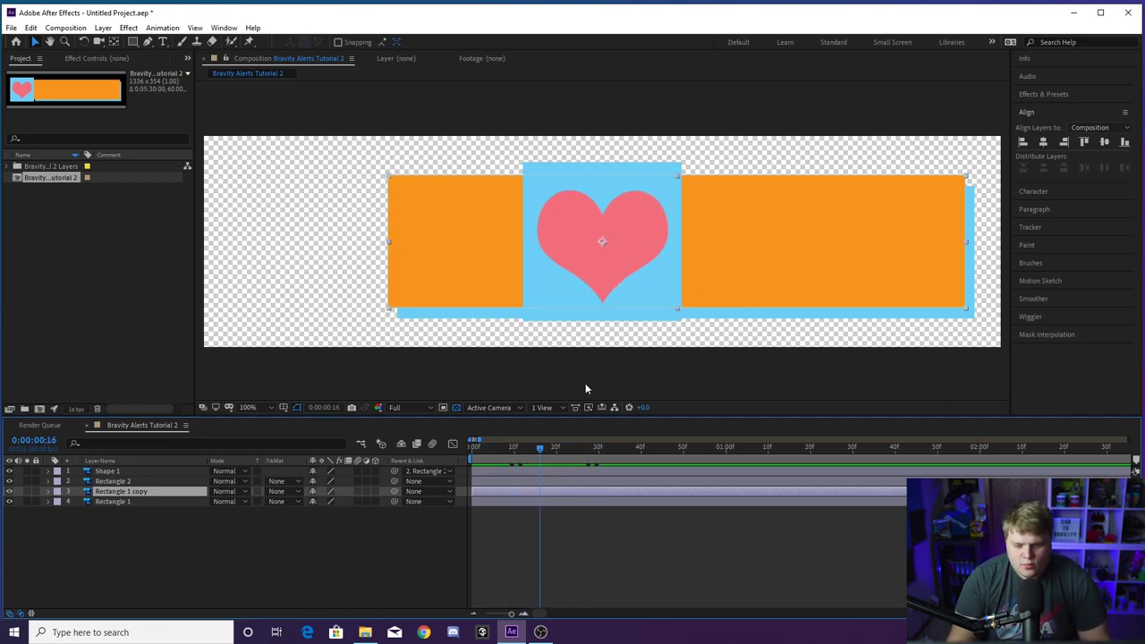
mouse_move(542, 449)
left_mouse_down()
mouse_move(490, 449)
mouse_move(597, 452)
mouse_move(551, 460)
left_mouse_up()
Toggle the orange bar and blue backing visibility to identify their layers
left_click(316, 559)
left_click(145, 493)
left_click(154, 501)
key("ctrl+Up")
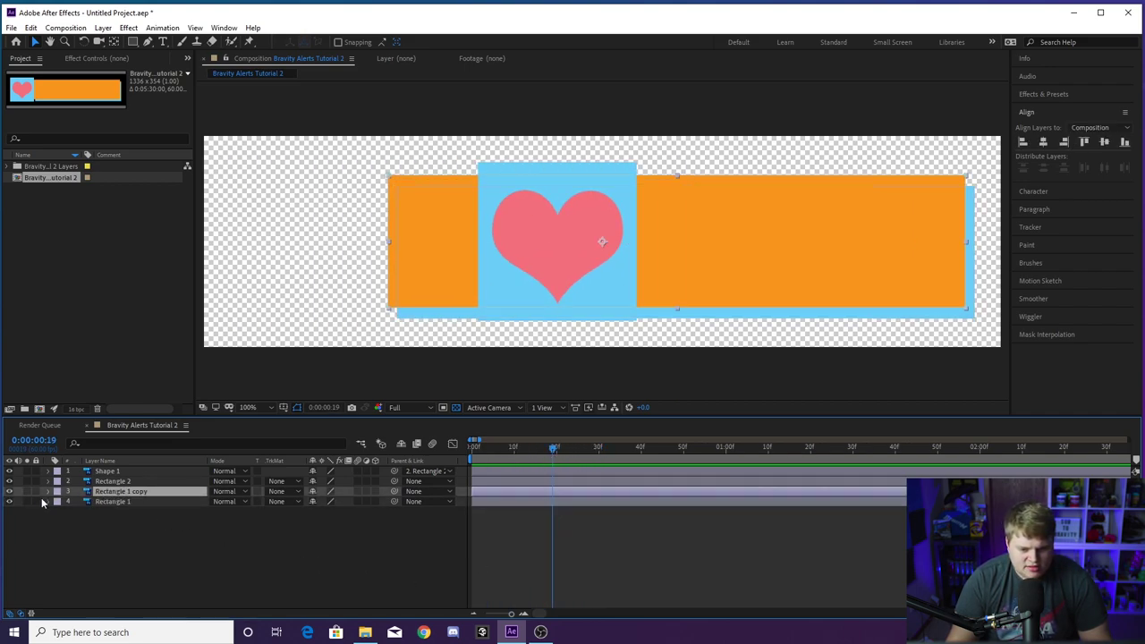
left_click(9, 491)
left_click(9, 491)
left_click(9, 491)
left_click(9, 491)
left_click(9, 503)
left_click(9, 502)
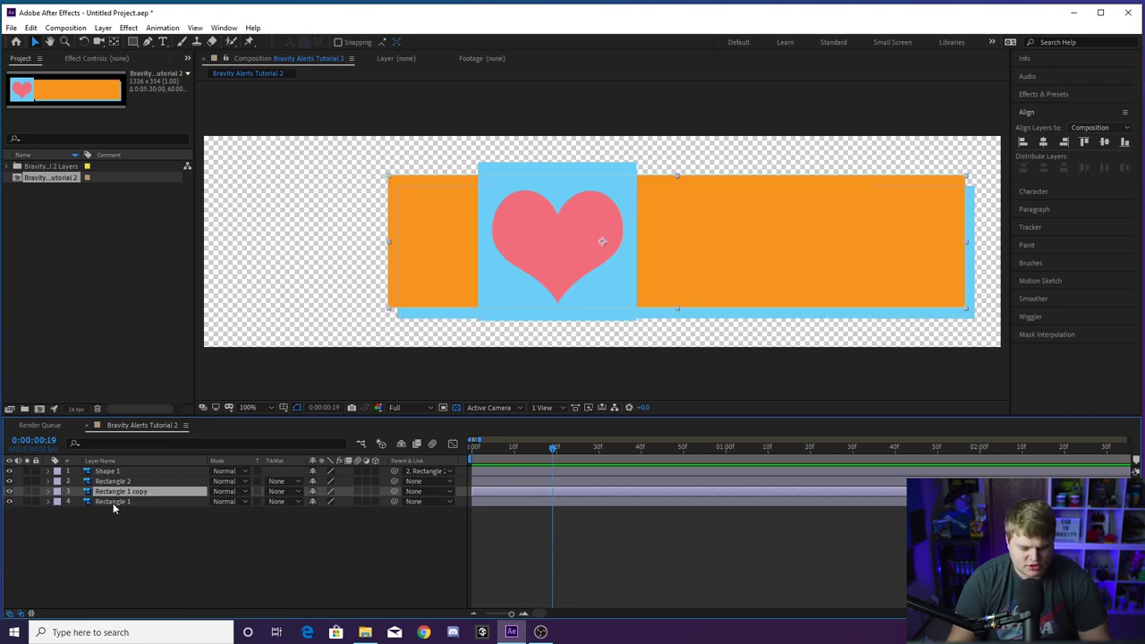
Parent Rectangle 1 to Rectangle 1 copy
left_click(113, 502)
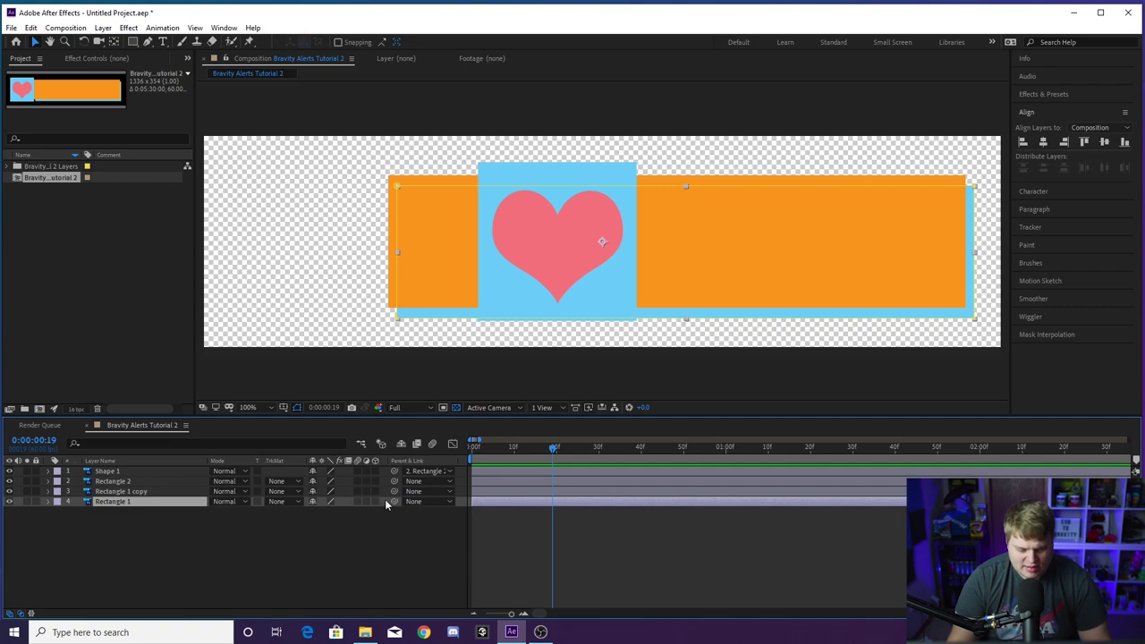
left_click_drag(397, 502, 144, 493)
left_click(150, 492)
left_click(46, 491)
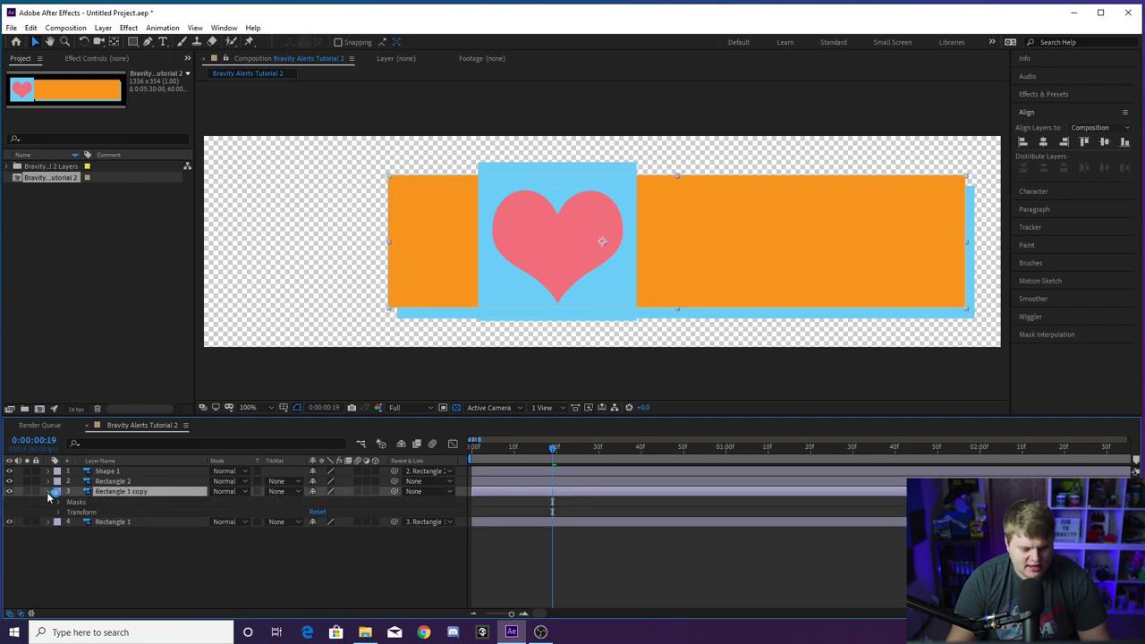
Reveal Rectangle 1 copy's Transform, test-slide the orange bar, then undo the move
left_click(61, 514)
left_click_drag(317, 531, 185, 556)
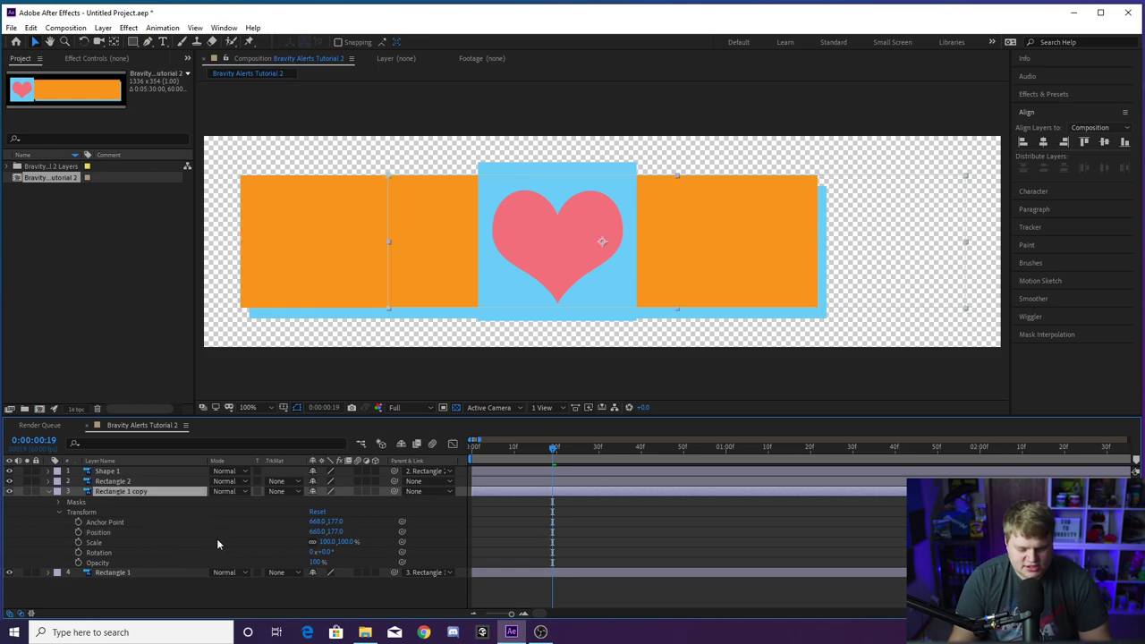
key("ctrl+z")
left_click(342, 604)
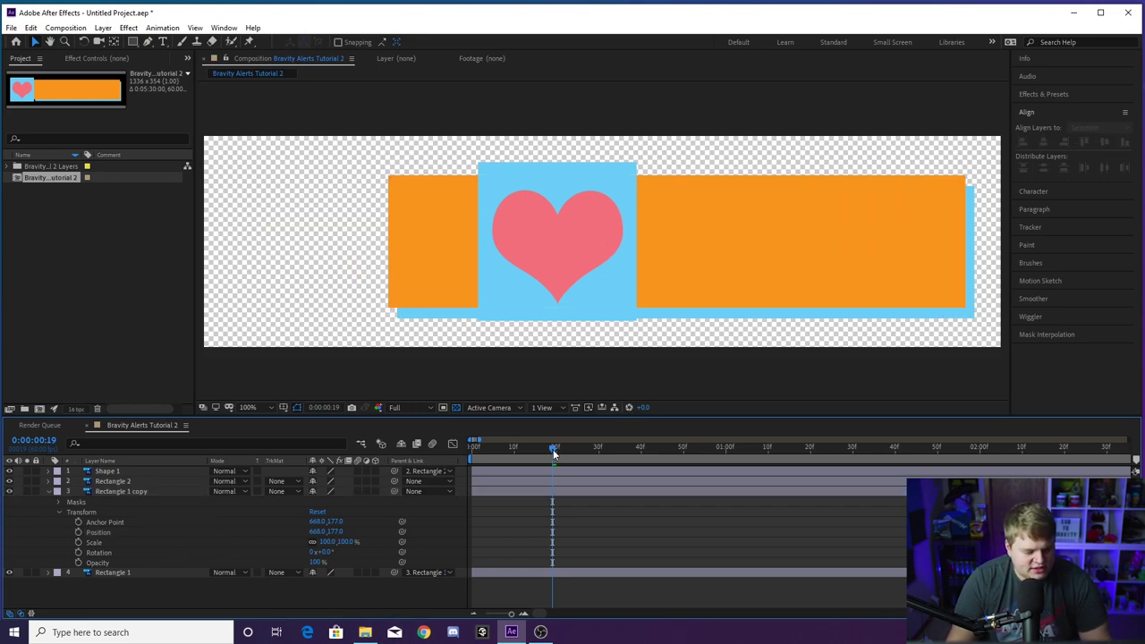
left_click(48, 481)
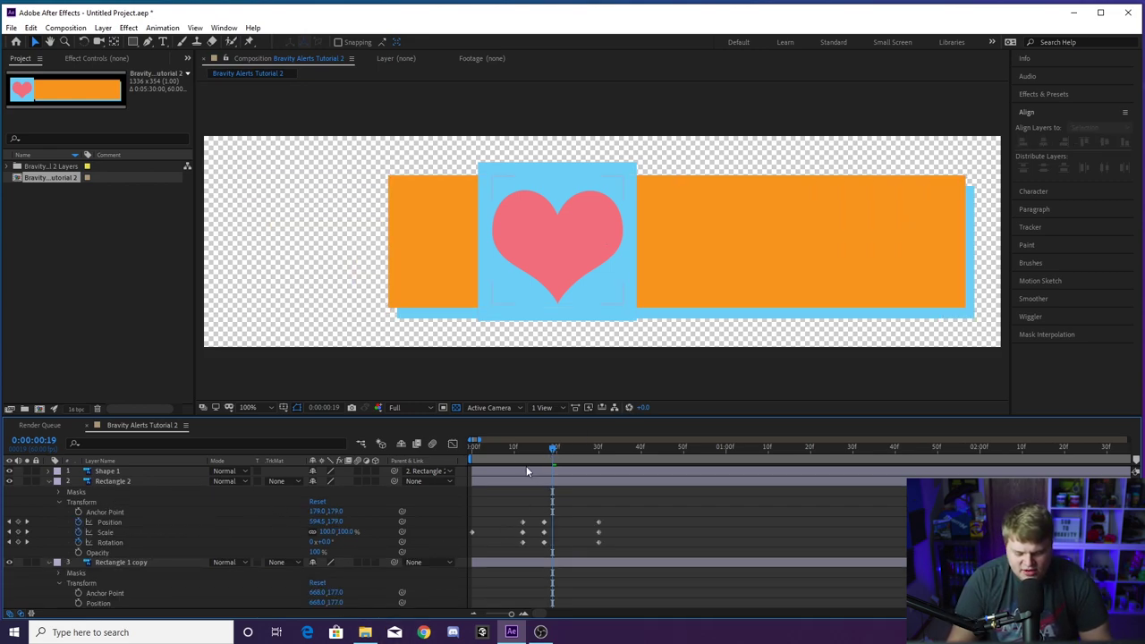
At frame 17, add Position and Scale keyframes to Rectangle 1 copy
left_click_drag(554, 452, 543, 472)
scroll(447, 587, "down", 2)
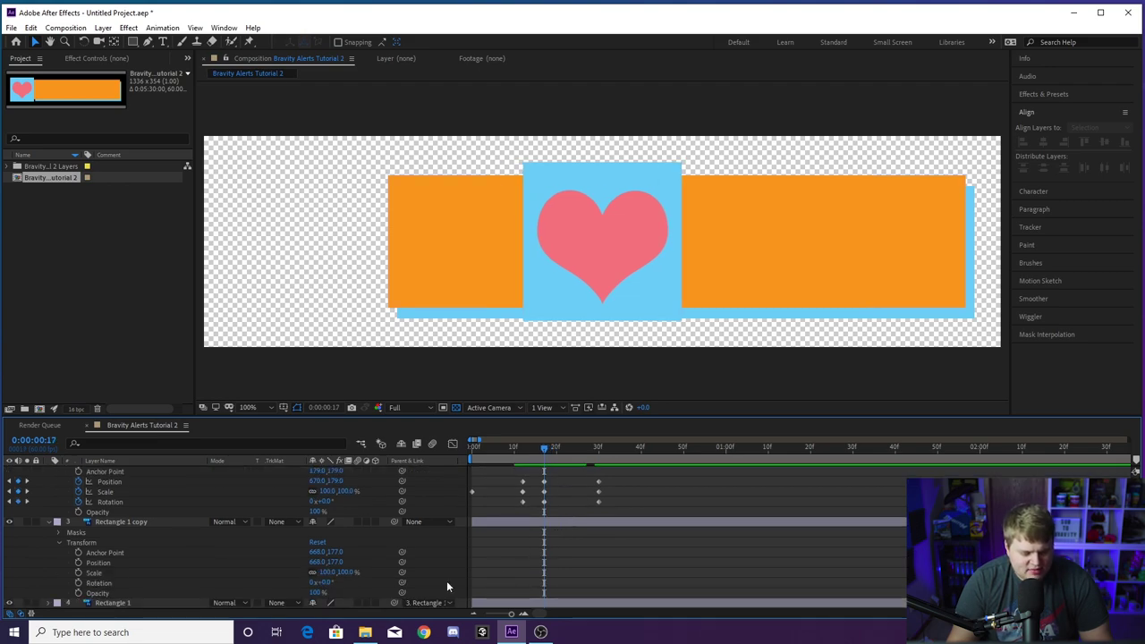
left_click(78, 563)
left_click(78, 573)
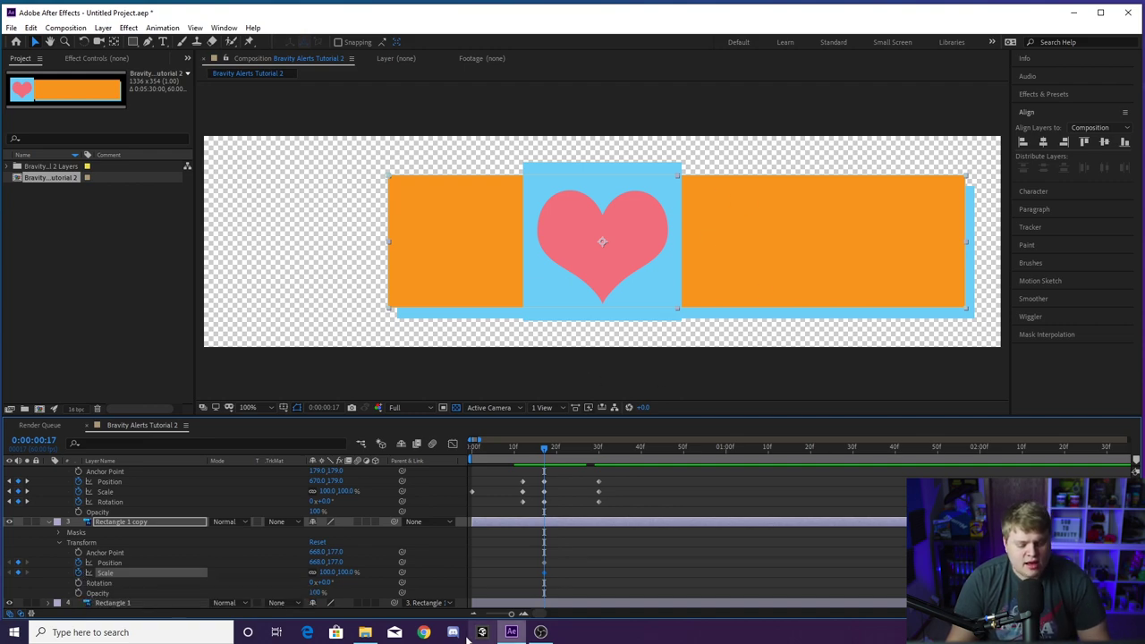
Move Rectangle 1 copy's anchor point to the orange bar's left edge (294, 180)
left_click(125, 524)
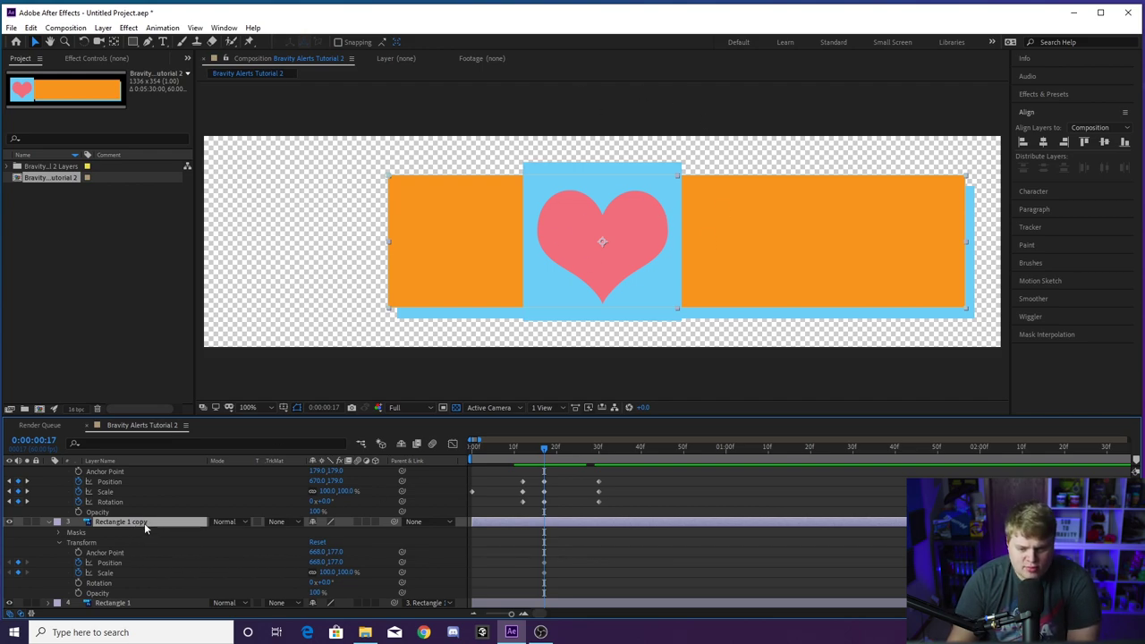
left_click(116, 44)
left_click_drag(602, 243, 642, 241)
left_click_drag(534, 255, 383, 248)
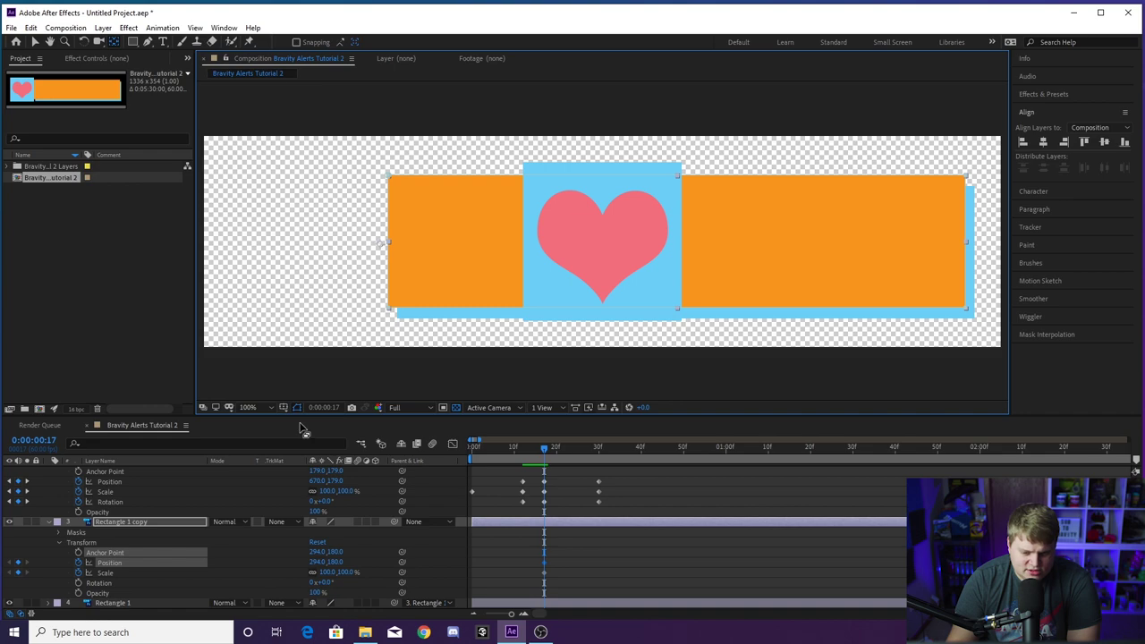
Move Rectangle 1's anchor point to the orange bar's left edge as well
left_click(150, 605)
left_click_drag(602, 241, 386, 252)
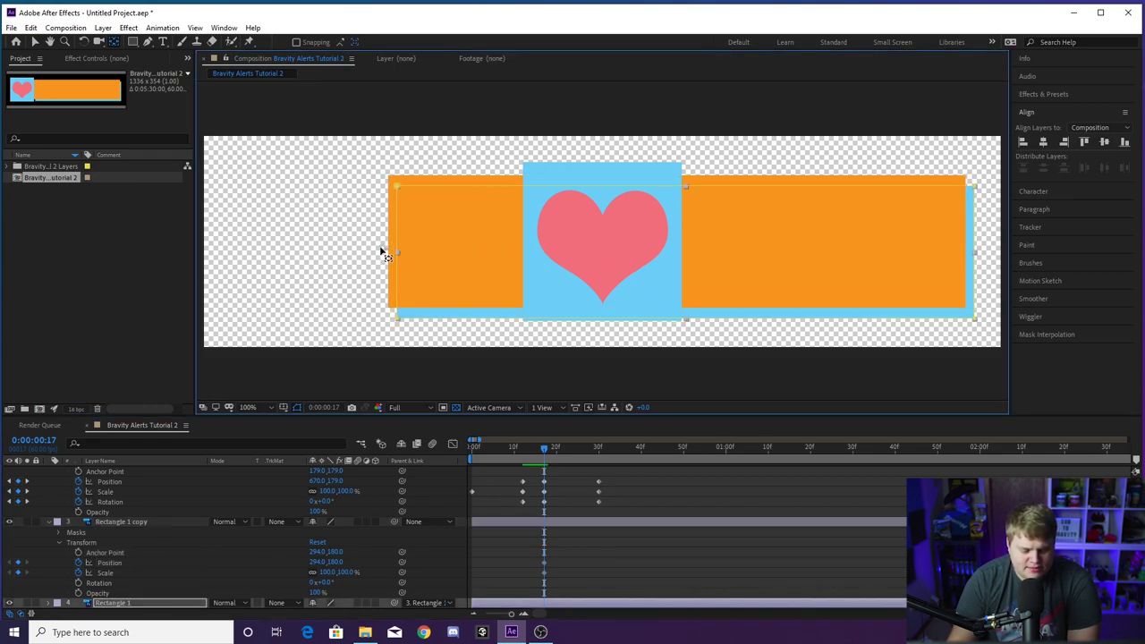
left_click(148, 522)
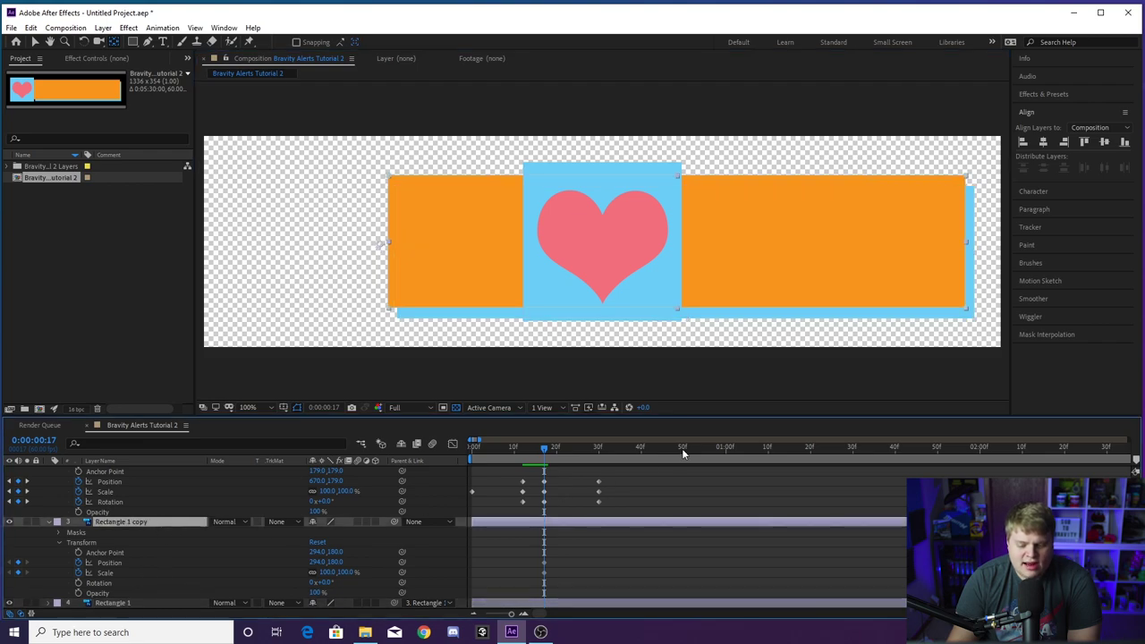
Add Position and Scale keyframes to Rectangle 1 copy at frame 30
left_click_drag(547, 451, 601, 450)
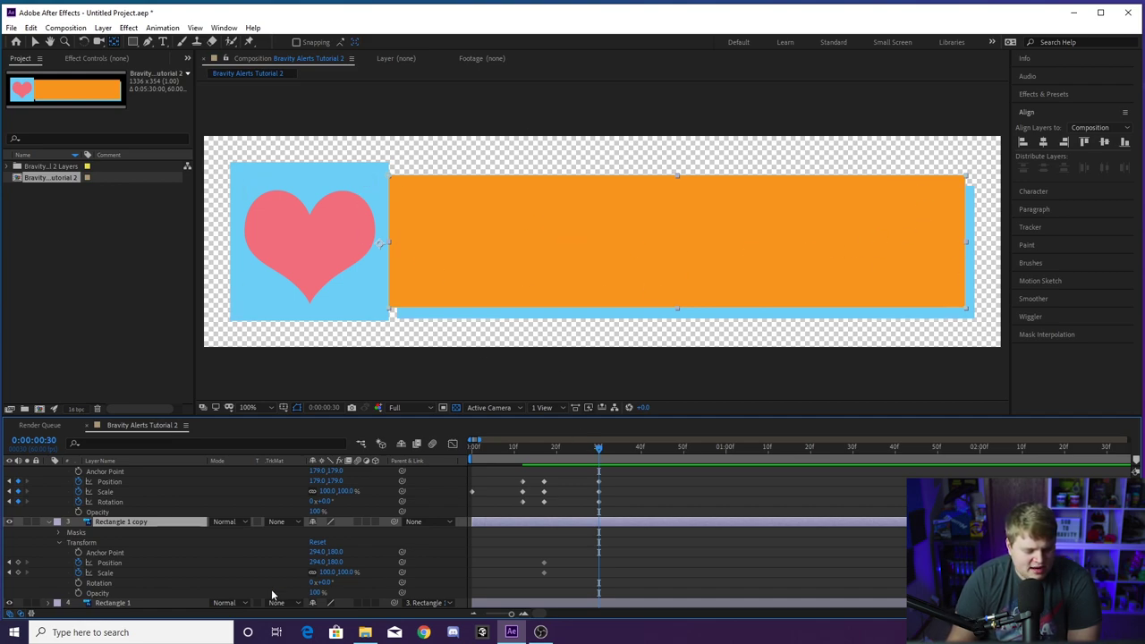
left_click(18, 562)
left_click(17, 572)
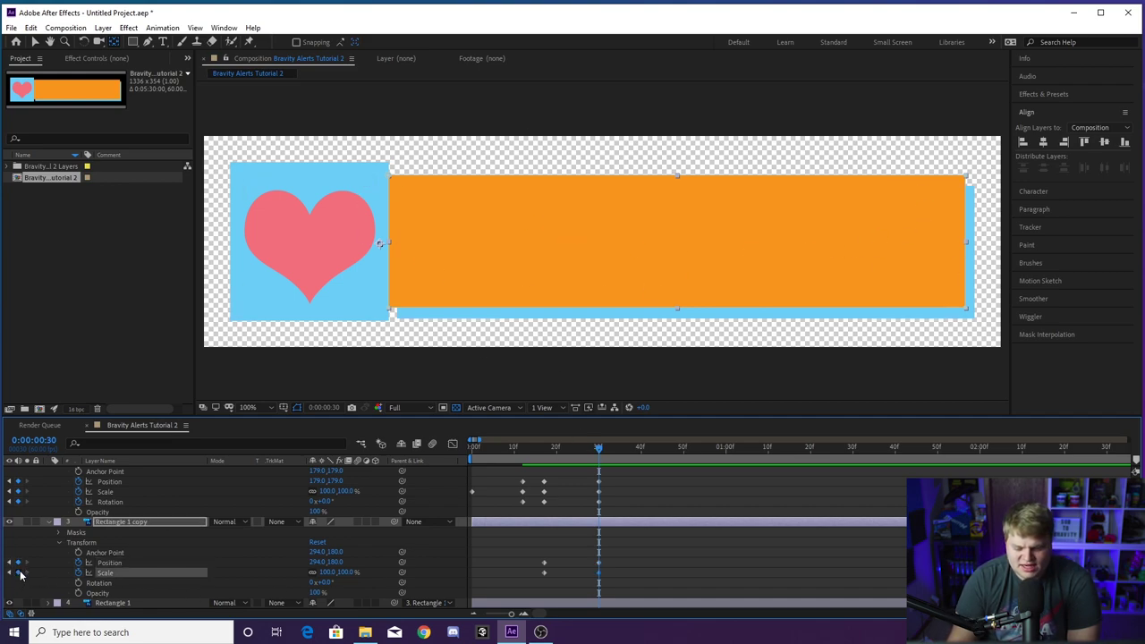
At frame 17, set Rectangle 1 copy's Scale to 0.0, 100.0% so the bar collapses
left_click_drag(598, 450, 543, 474)
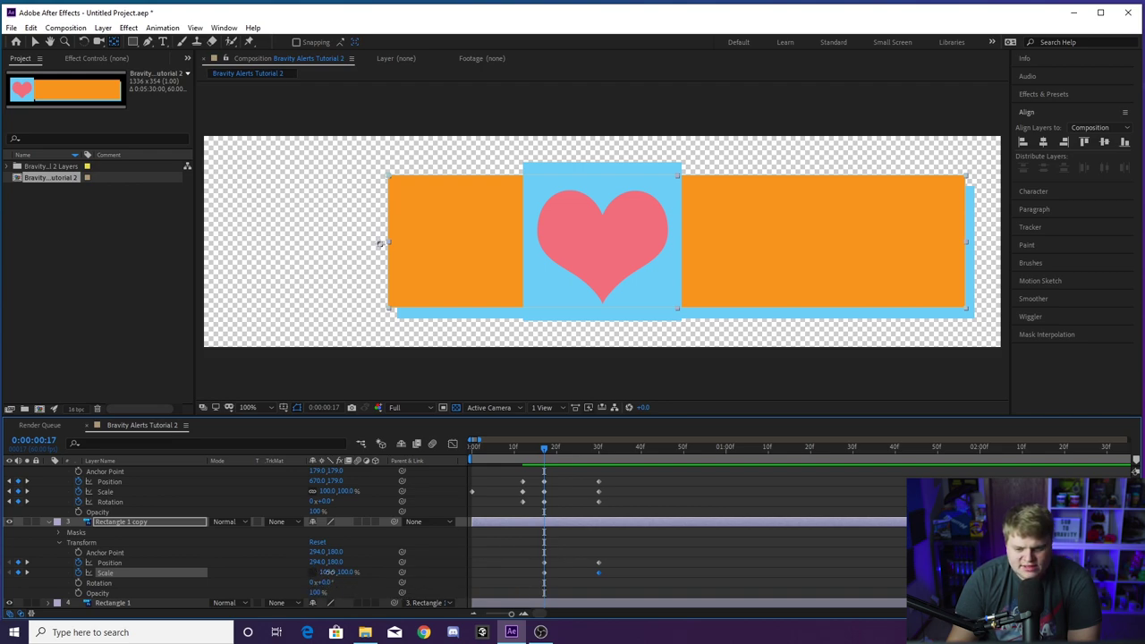
mouse_move(326, 571)
left_mouse_down()
mouse_move(292, 575)
mouse_move(354, 573)
mouse_move(319, 581)
left_mouse_up()
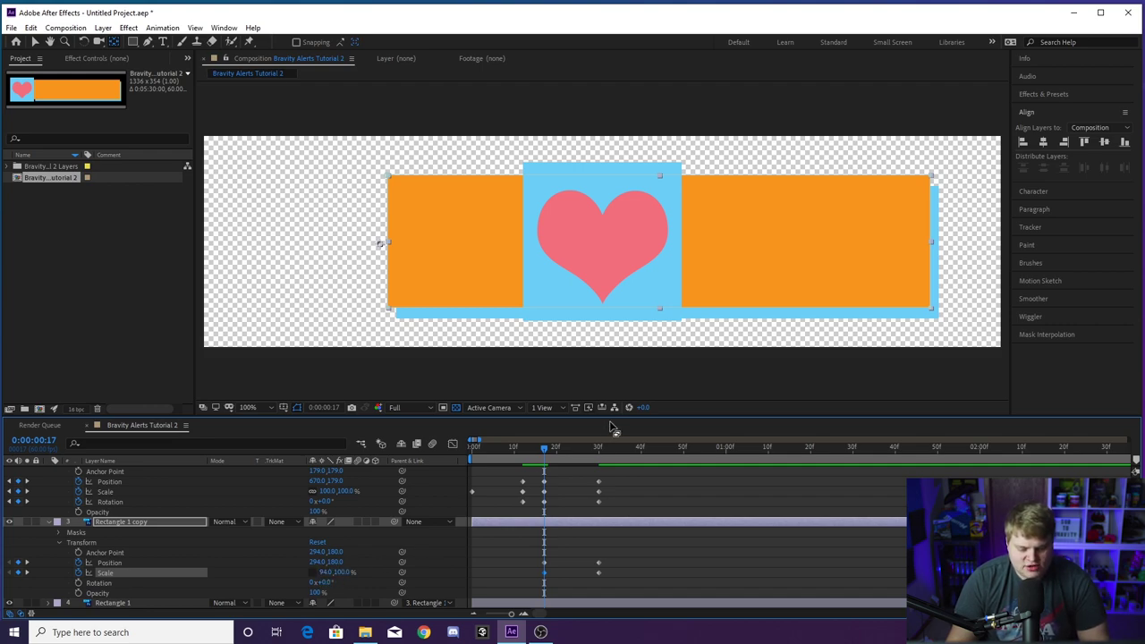
left_click_drag(330, 573, 295, 574)
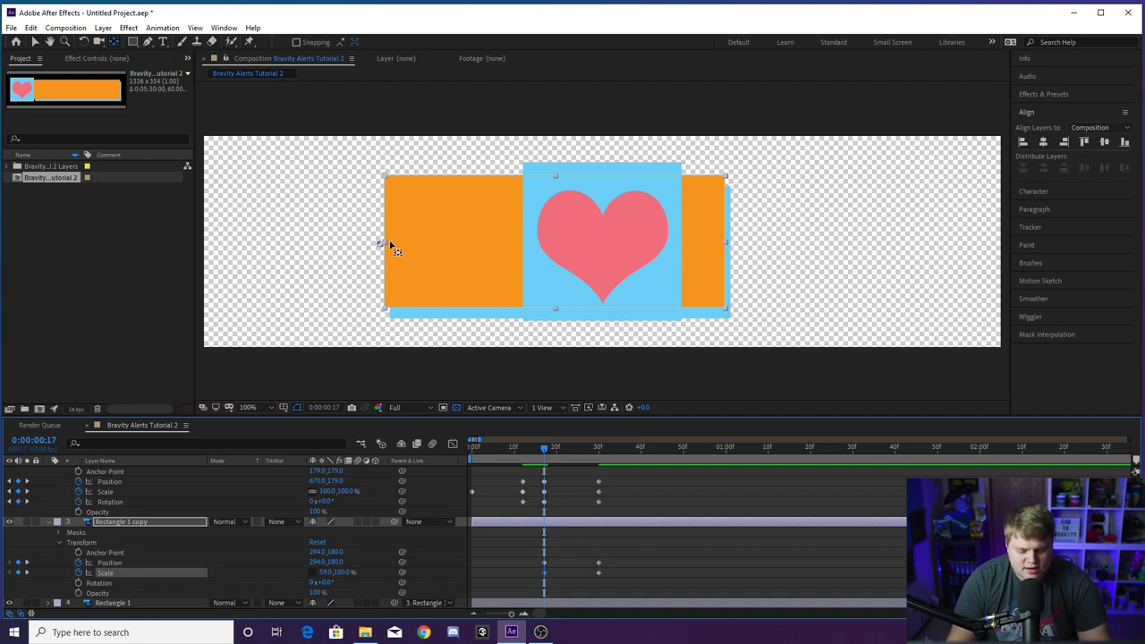
left_click(326, 572)
mouse_move(326, 572)
left_mouse_down()
mouse_move(356, 572)
mouse_move(299, 575)
mouse_move(309, 579)
left_mouse_up()
left_click(324, 573)
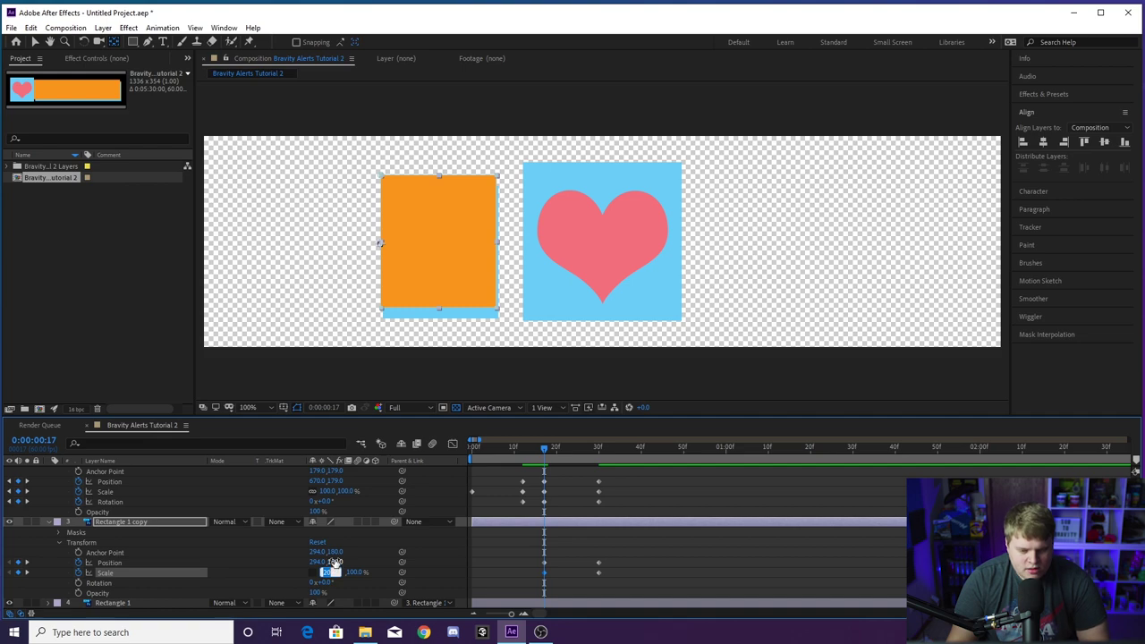
key("Return")
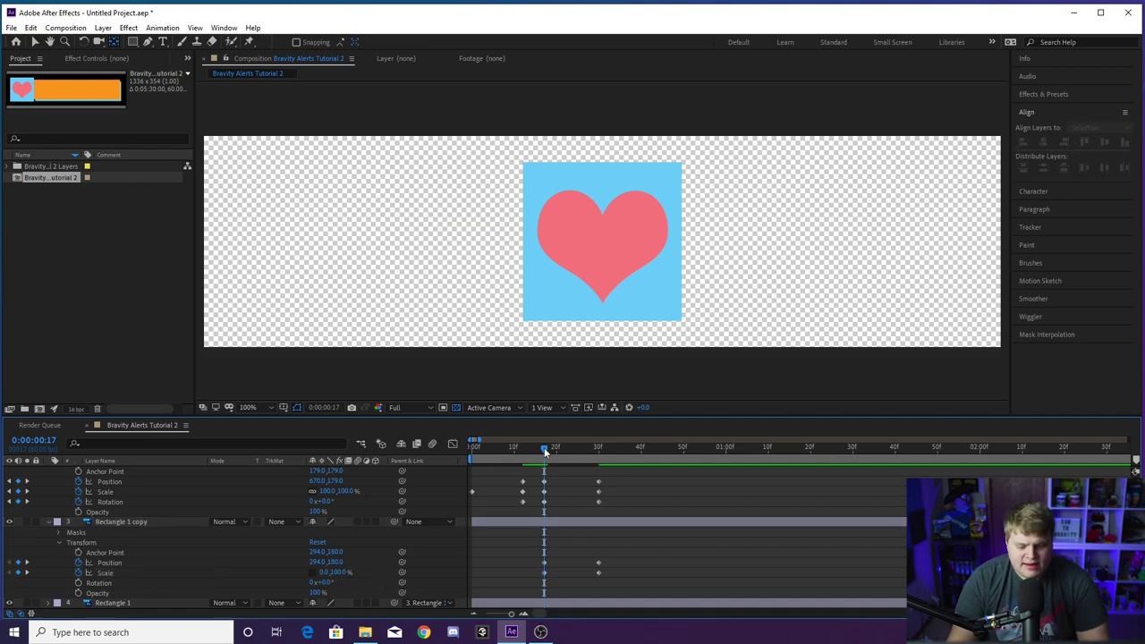
Move the Rectangle 1 copy bar behind the heart at frame 17 (550.0, 180.0) and scrub to check
left_click(532, 524)
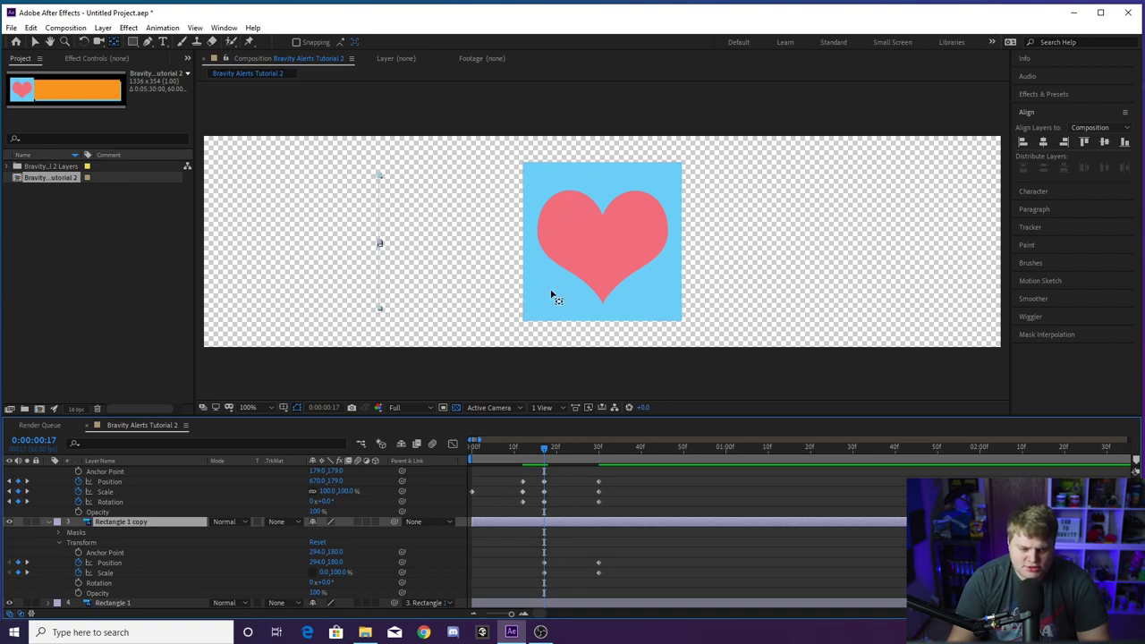
left_click(549, 450)
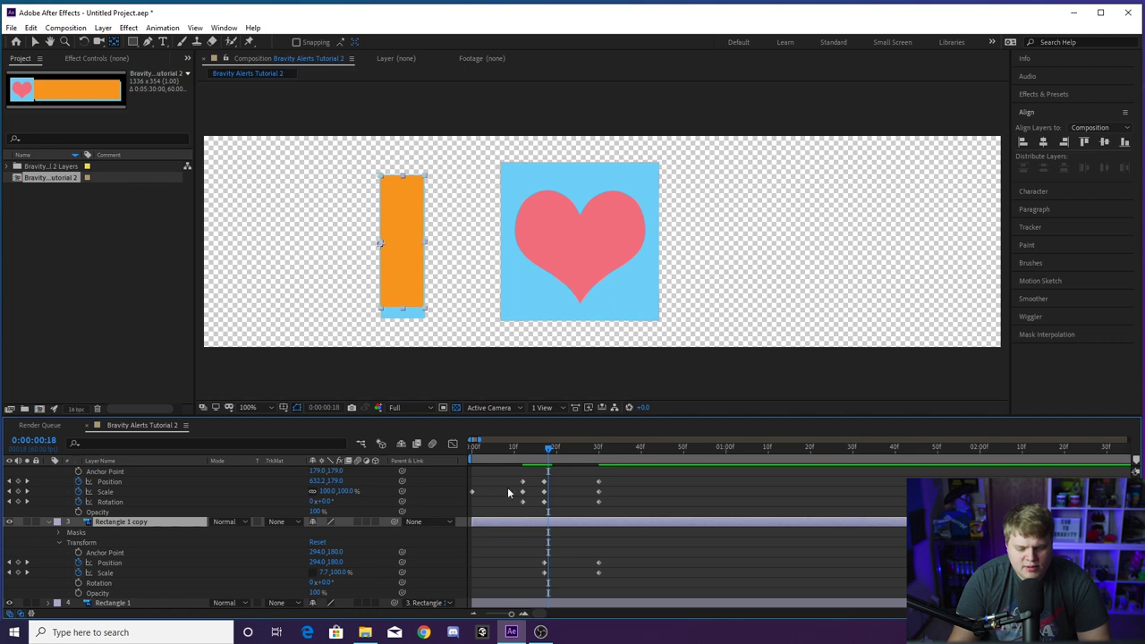
left_click(545, 451)
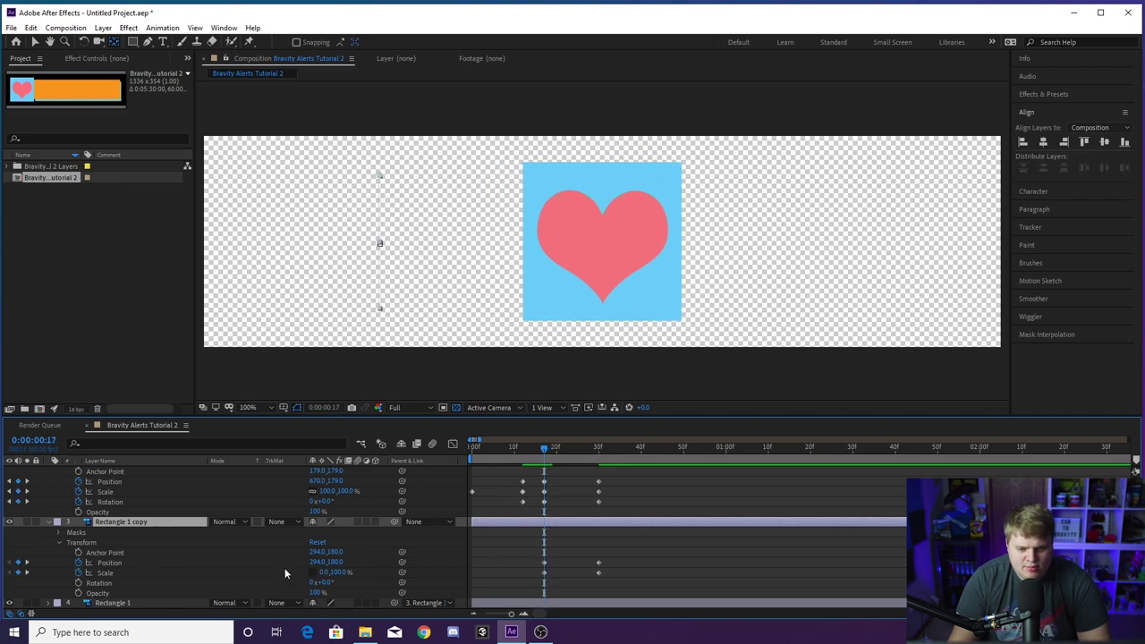
left_click_drag(313, 561, 455, 560)
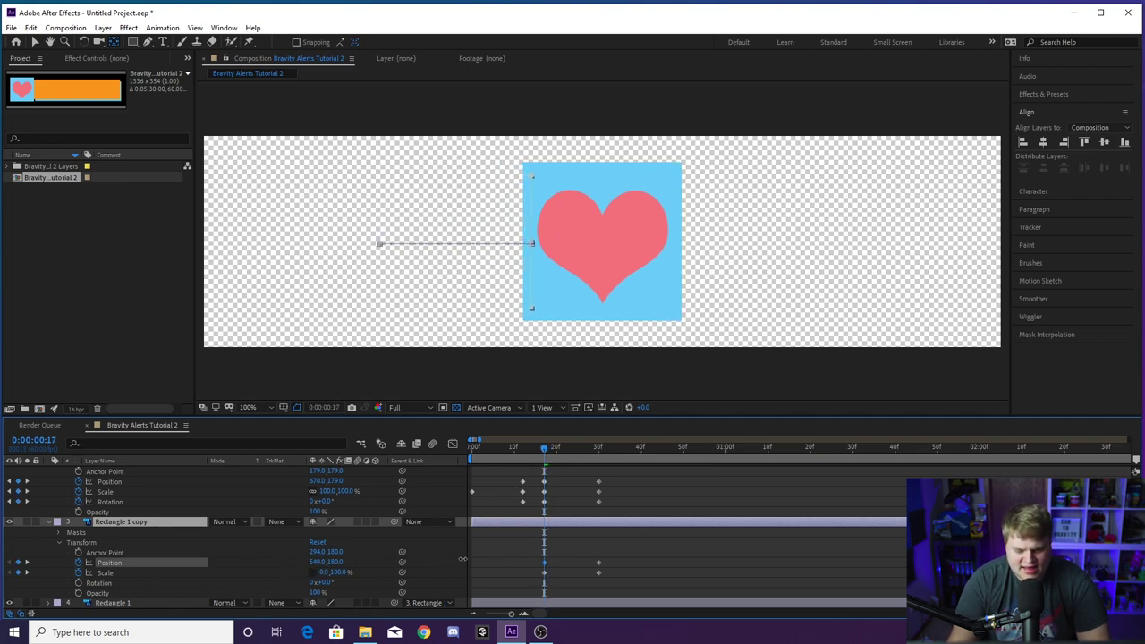
mouse_move(548, 450)
left_mouse_down()
mouse_move(600, 450)
mouse_move(555, 450)
left_mouse_up()
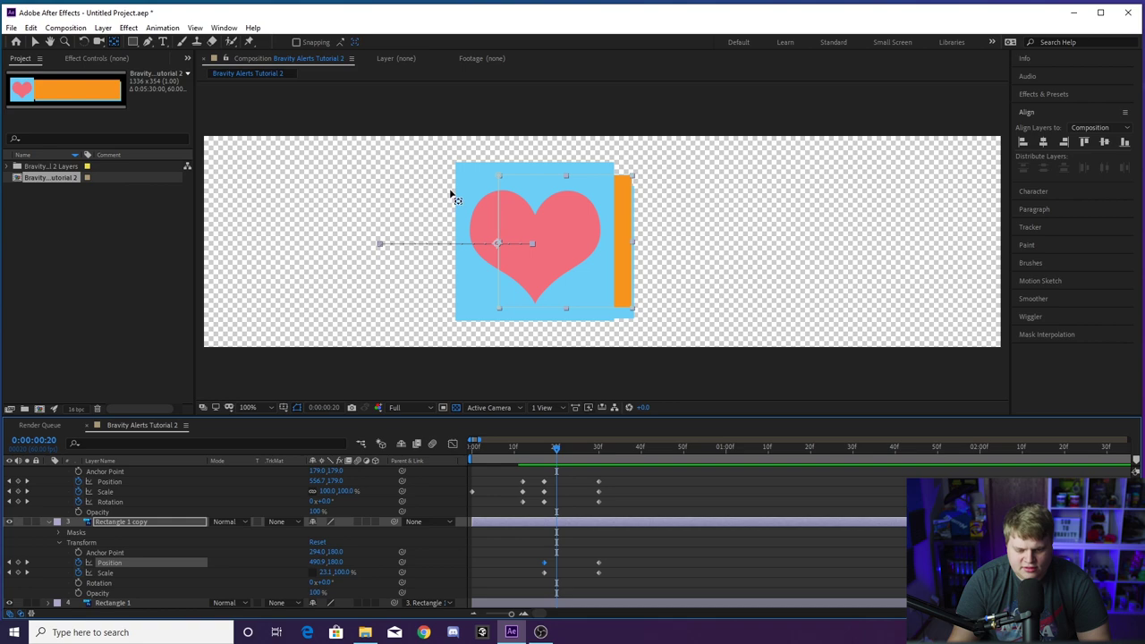
left_click_drag(583, 454, 539, 445)
Set viewer magnification to Fit up to 100% and collapse the Rectangle 1 copy properties
left_click(269, 407)
left_click(256, 208)
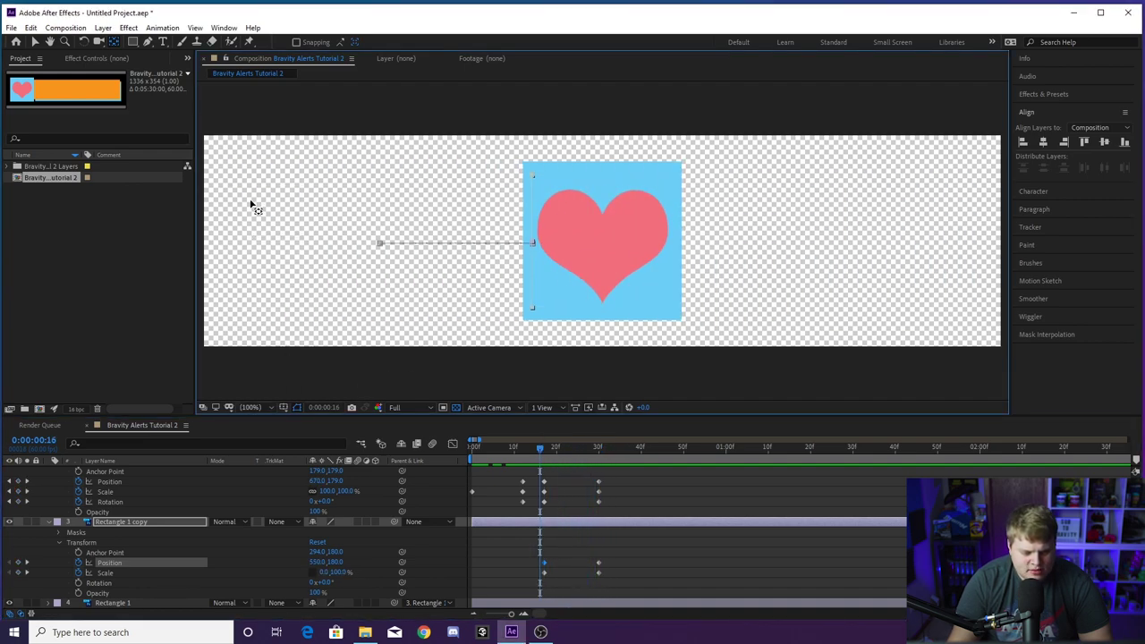
left_click(57, 521)
left_click(46, 518)
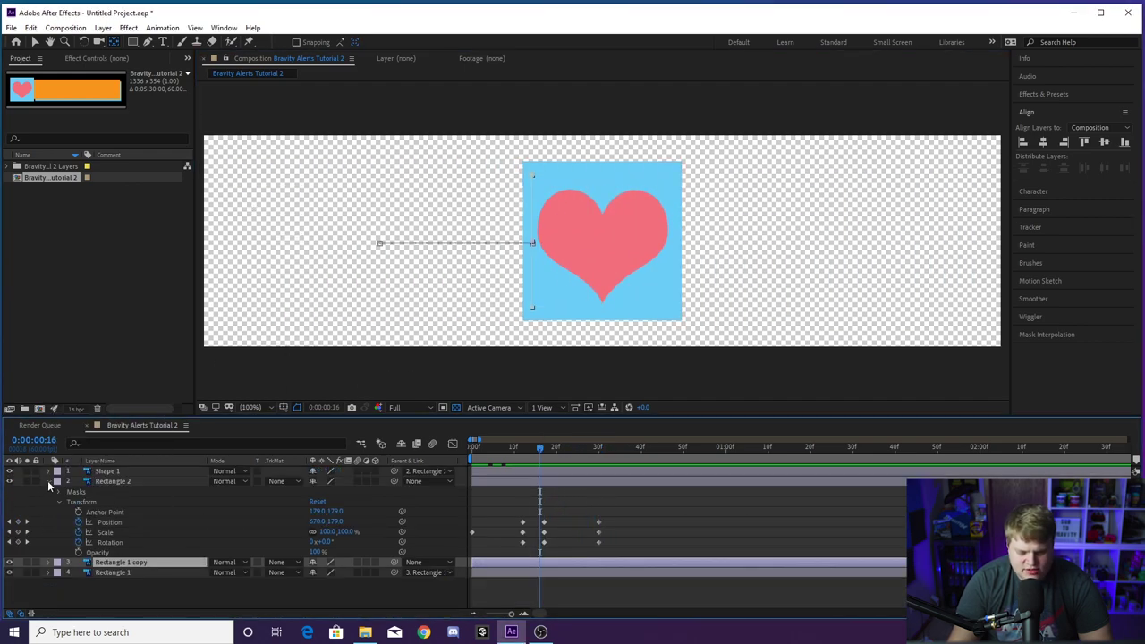
Collapse the Rectangle 2 properties and zoom the timeline out to whole seconds
left_click(48, 481)
left_click(474, 616)
left_click(477, 449)
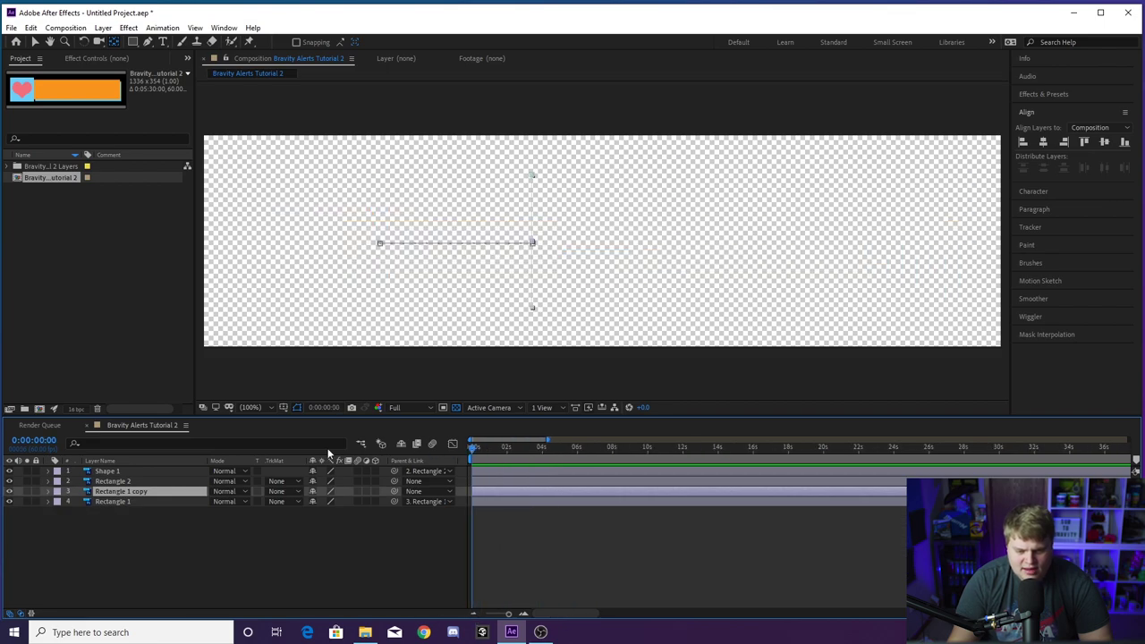
Preview the animation, then return to the start and select all four layers for their options
key("space")
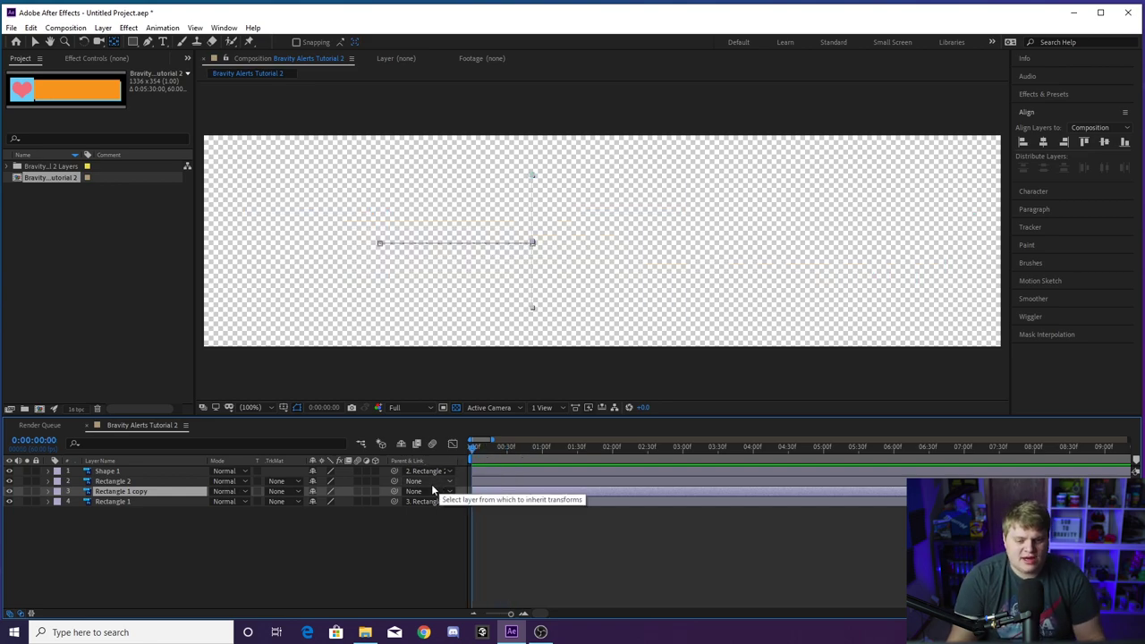
mouse_move(477, 450)
left_mouse_down()
mouse_move(518, 444)
mouse_move(472, 447)
left_mouse_up()
left_click_drag(139, 533, 155, 436)
right_click(156, 501)
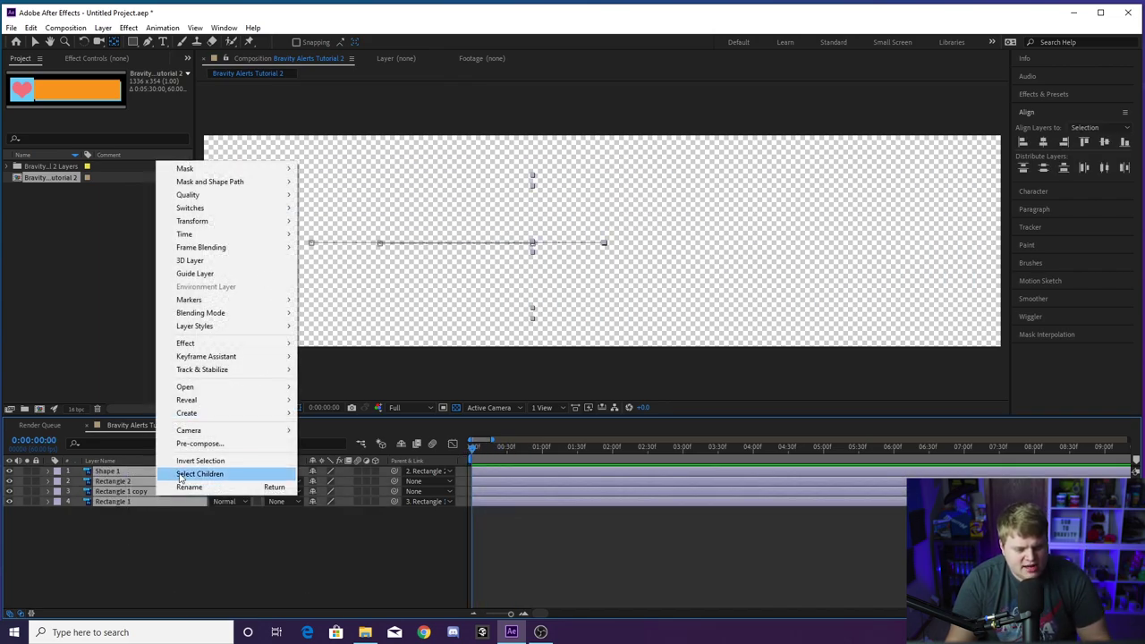
Pre-compose the four selected layers into a precomp named 'Alert'
left_click(191, 433)
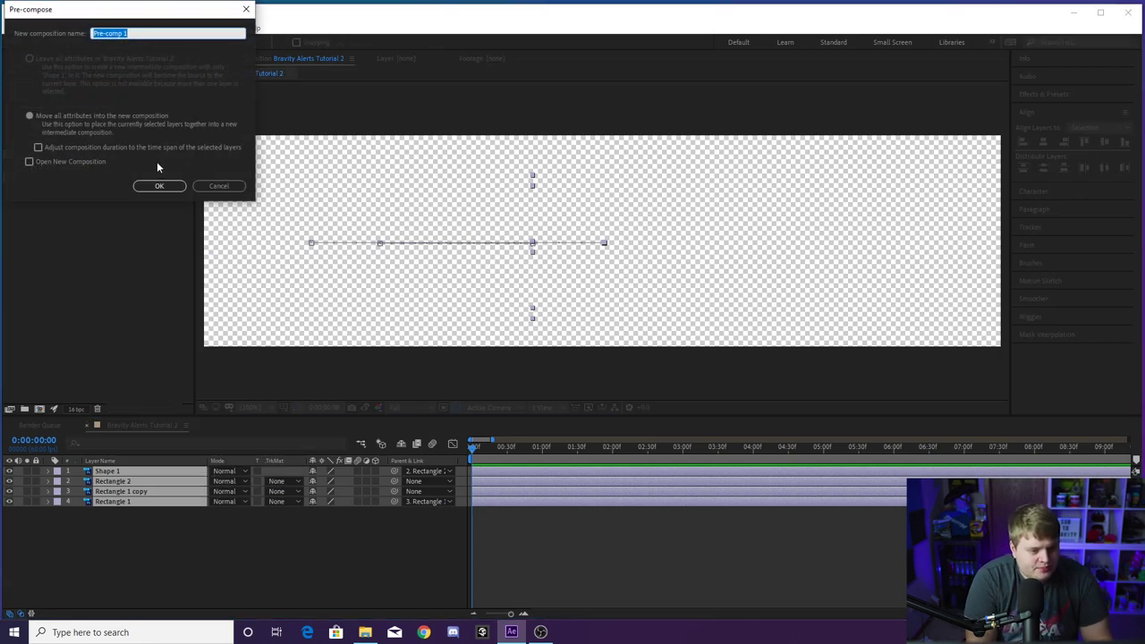
type("Alert")
key("Return")
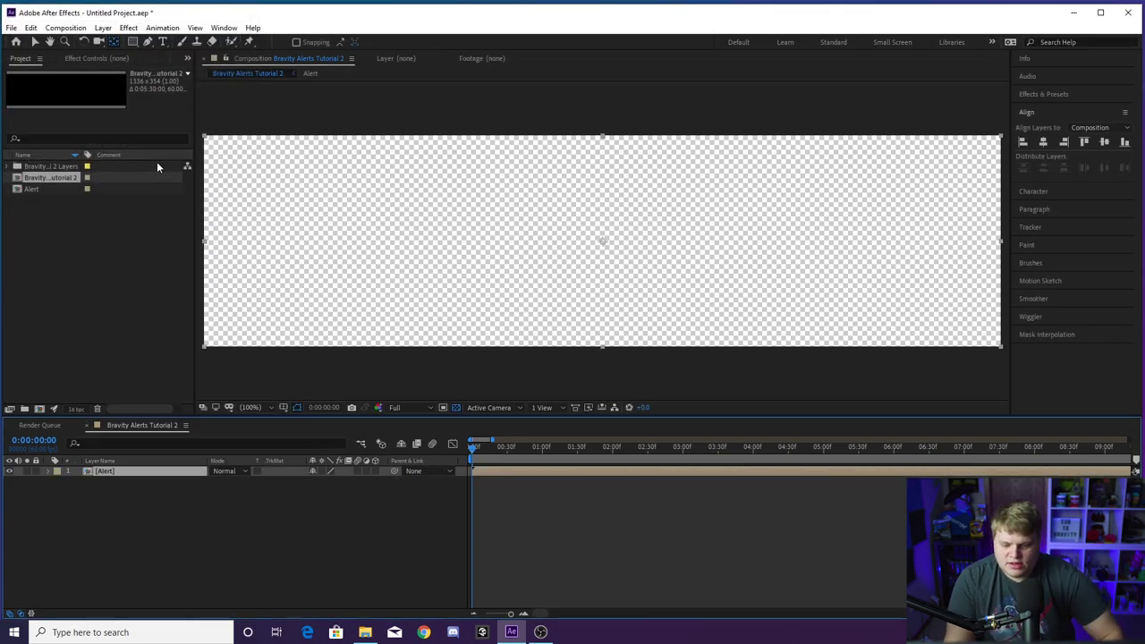
left_click(245, 534)
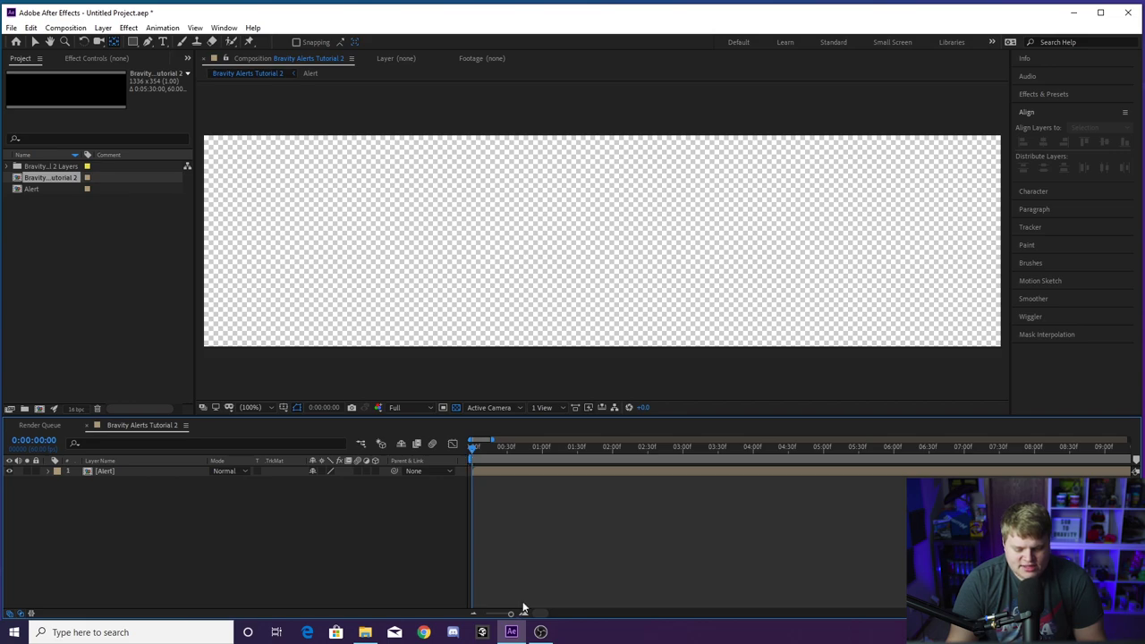
Zoom the timeline in to frames and preview the start of the Alert layer
left_click_drag(524, 615, 551, 617)
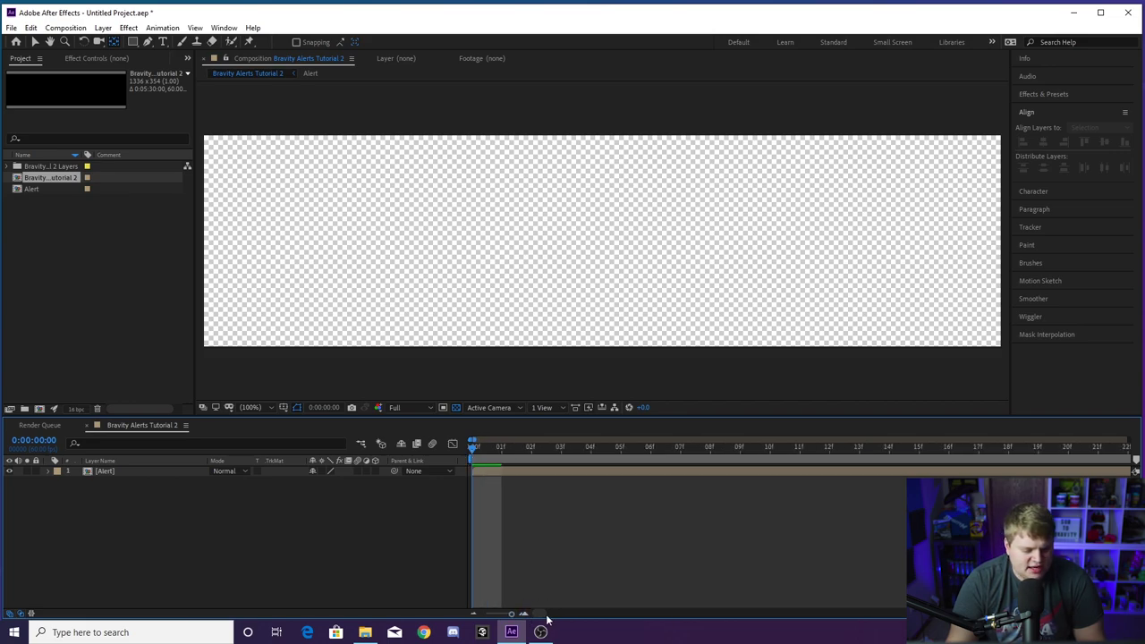
left_click(110, 472)
left_click(125, 481)
left_click(156, 474)
left_click_drag(480, 449, 589, 446)
key("space")
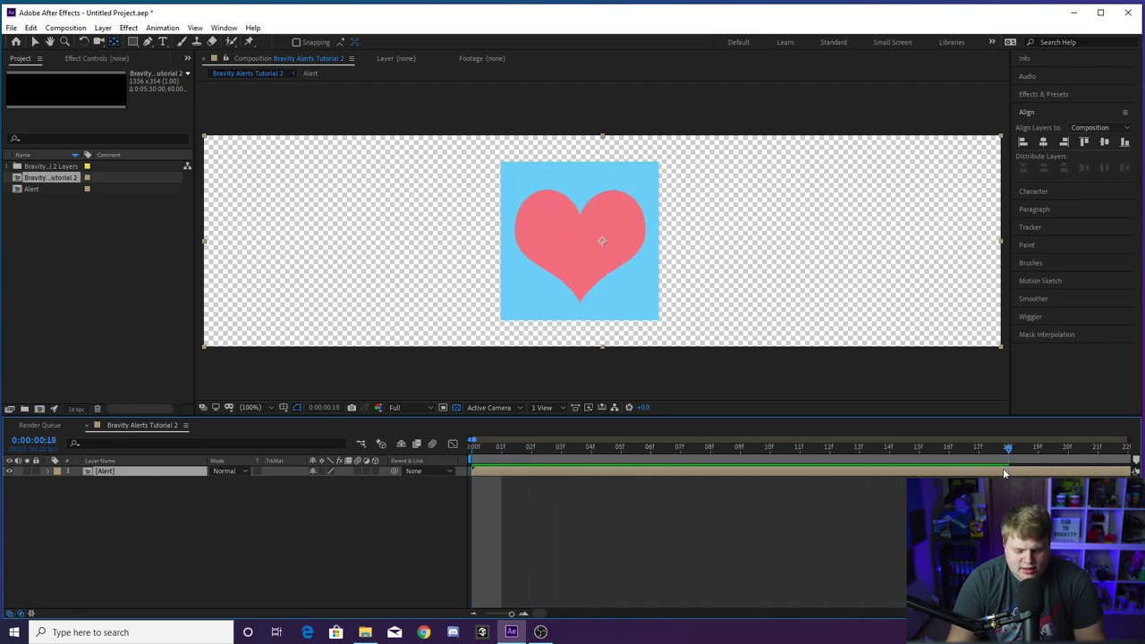
Split the Alert layer at 2:00 and delete the section after two seconds
left_click(474, 615)
left_click(474, 614)
left_click(474, 614)
left_click(474, 614)
left_click_drag(480, 469, 634, 463)
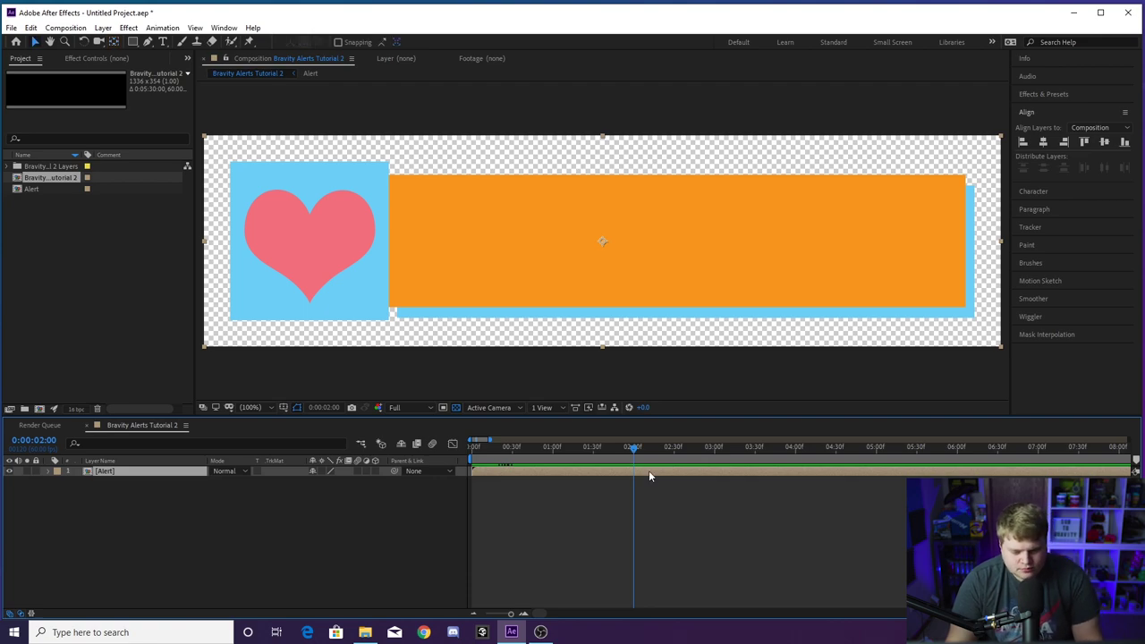
key("ctrl+shift+d")
left_click(680, 481)
key("Delete")
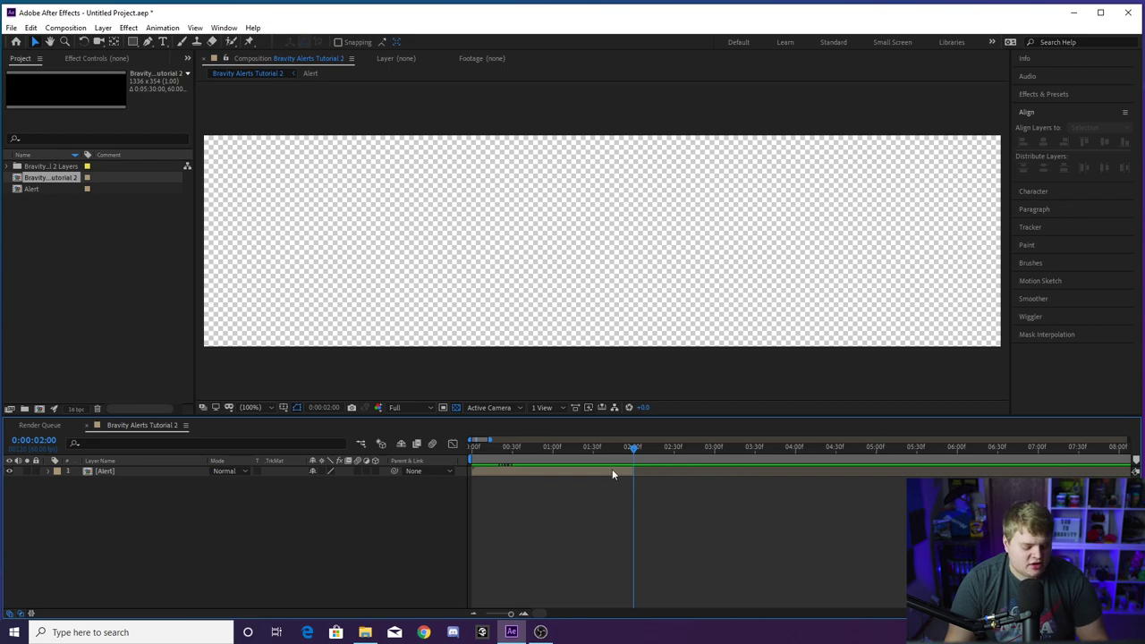
Duplicate the remaining two-second Alert layer with Ctrl+D
left_click(611, 473)
key("ctrl+d")
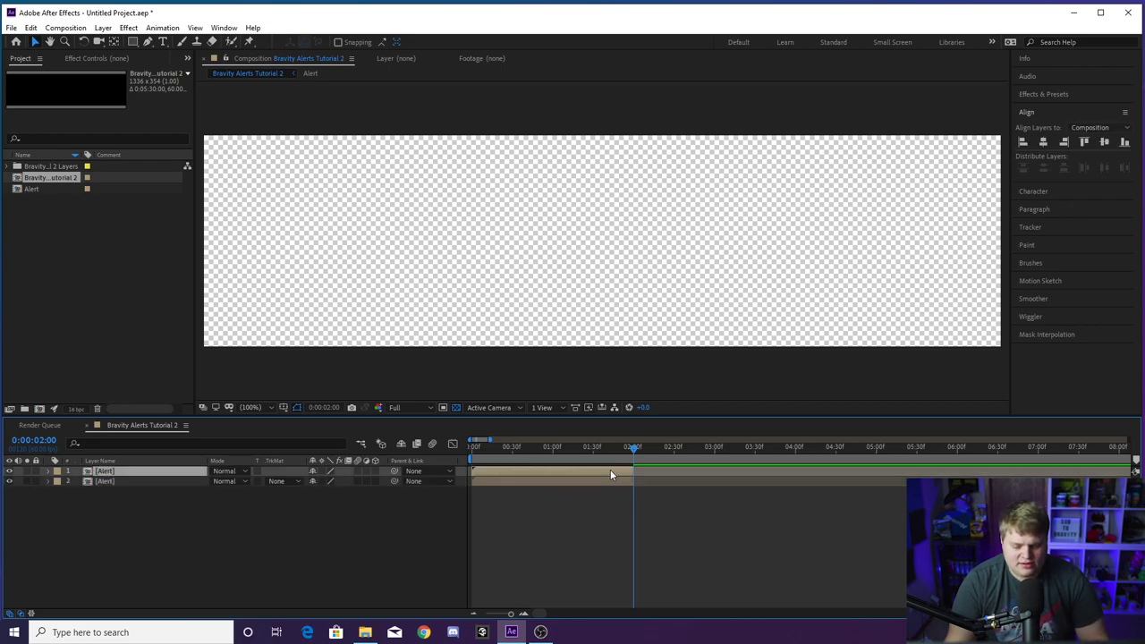
left_click(427, 503)
left_click(495, 483)
left_click(499, 472)
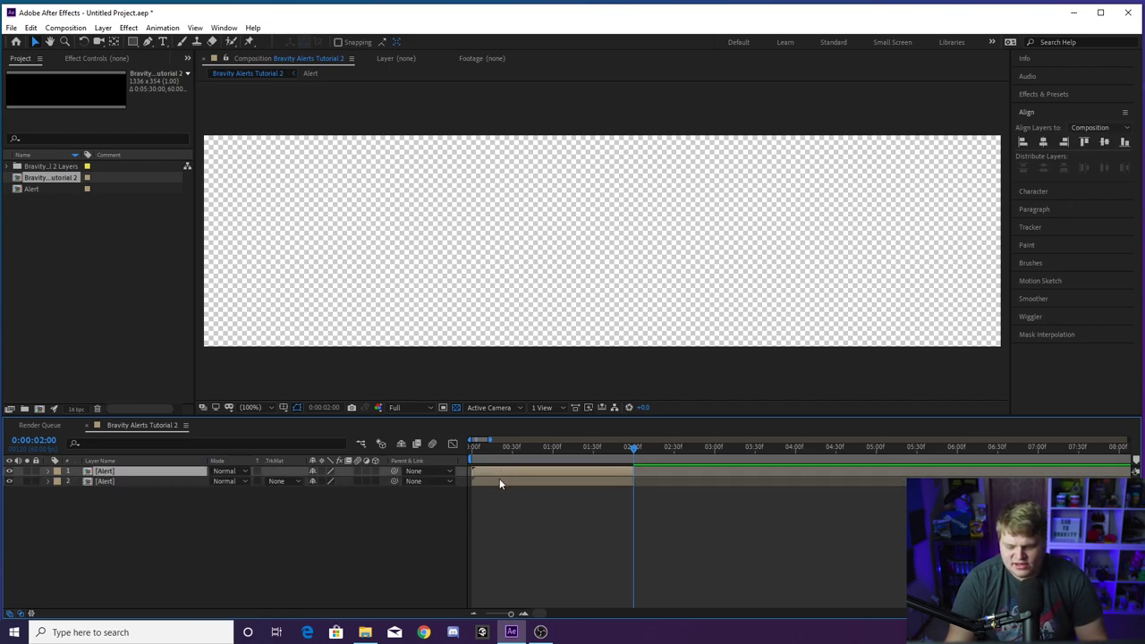
Time-reverse the copied Alert layer, start it at 2:00, and preview the alert in and out
left_click(577, 470)
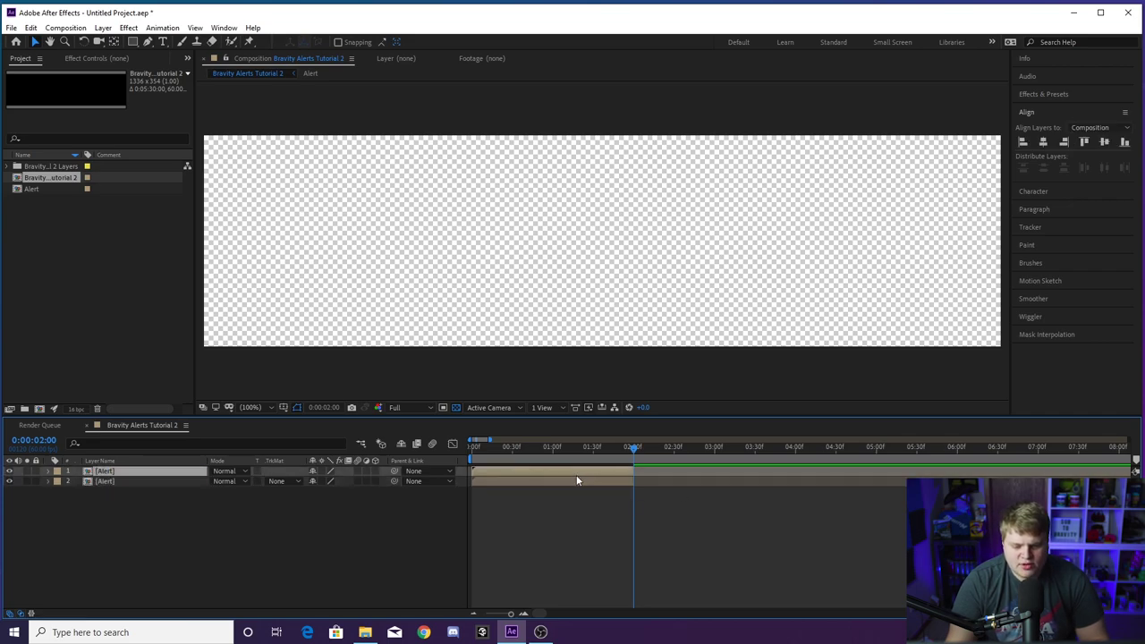
right_click(573, 473)
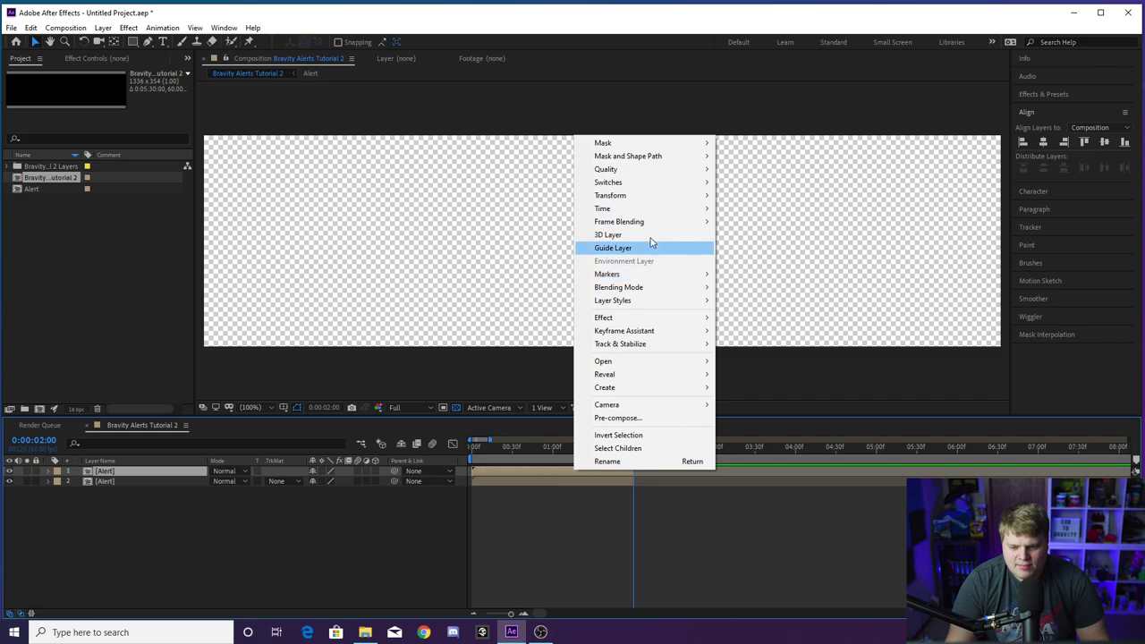
mouse_move(660, 209)
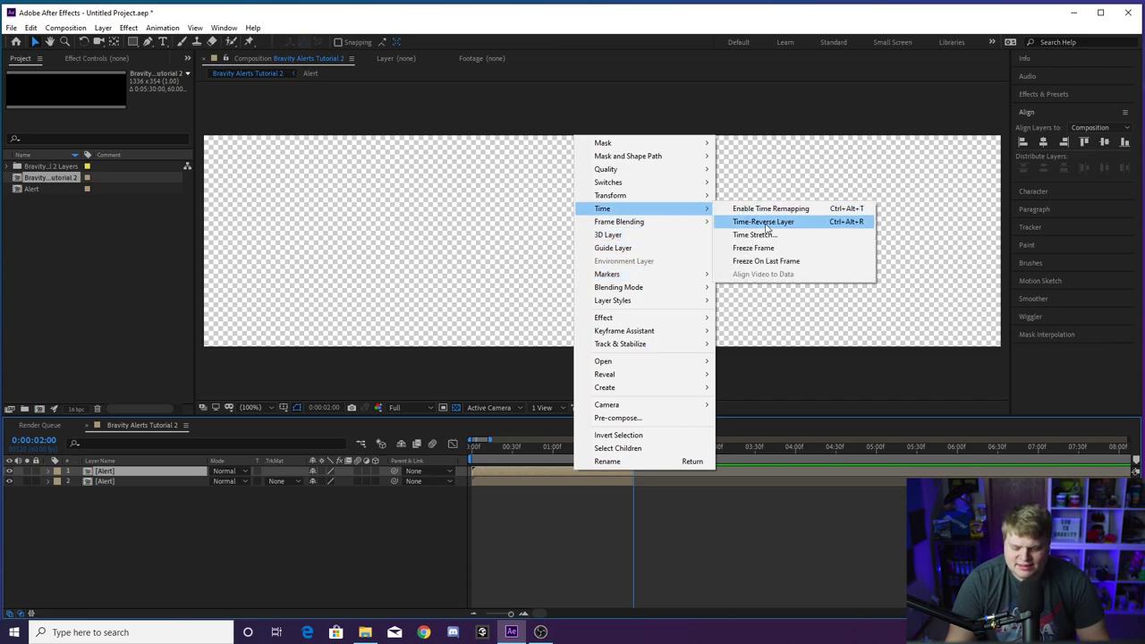
left_click(793, 227)
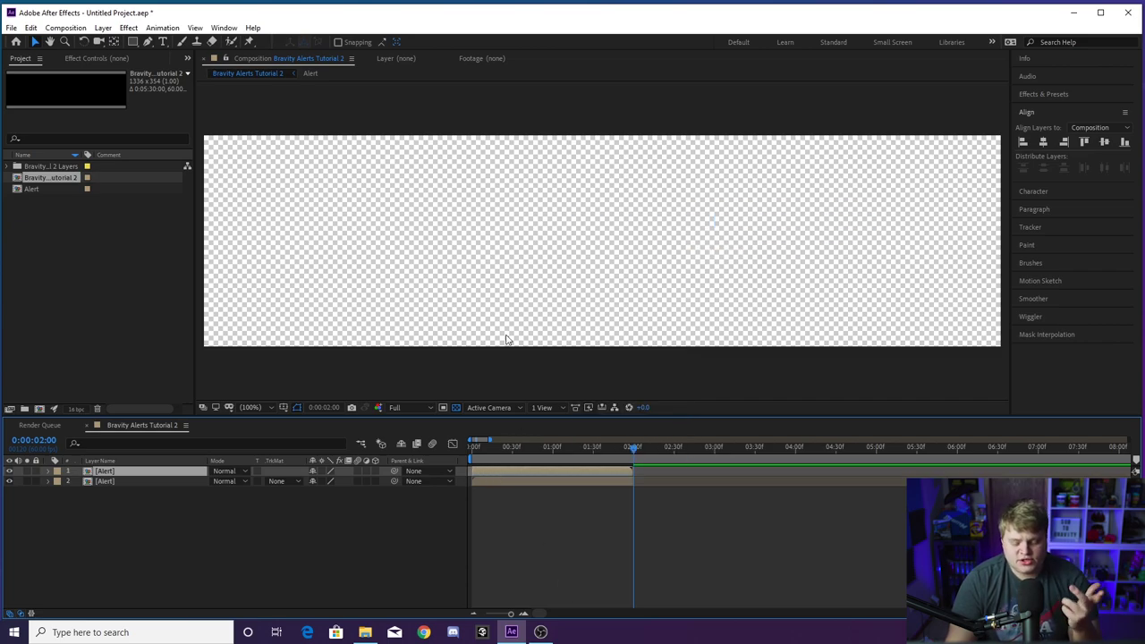
left_click_drag(493, 473, 651, 471)
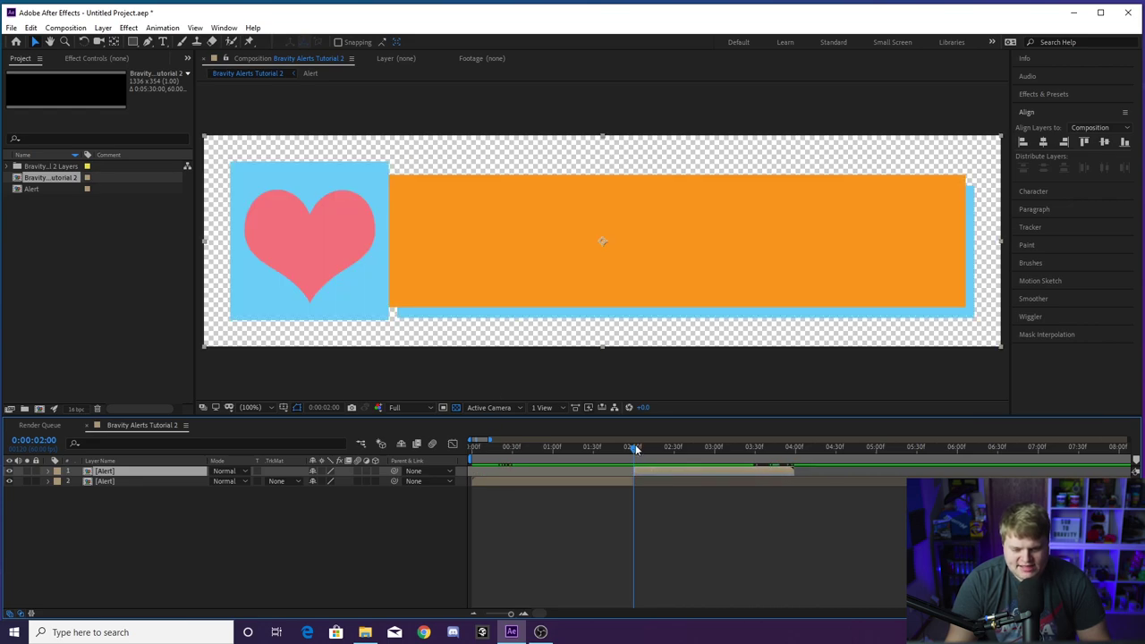
key("space")
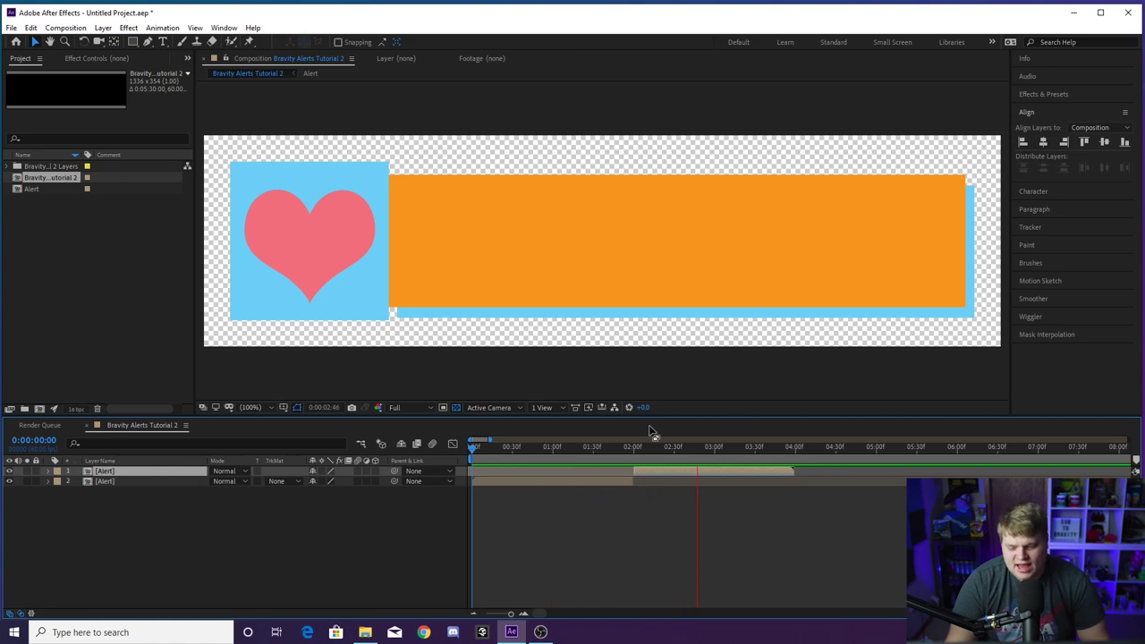
End the work area at about four seconds where the reversed alert finishes, then preview the loop
left_click(668, 445)
left_click_drag(601, 460, 792, 461)
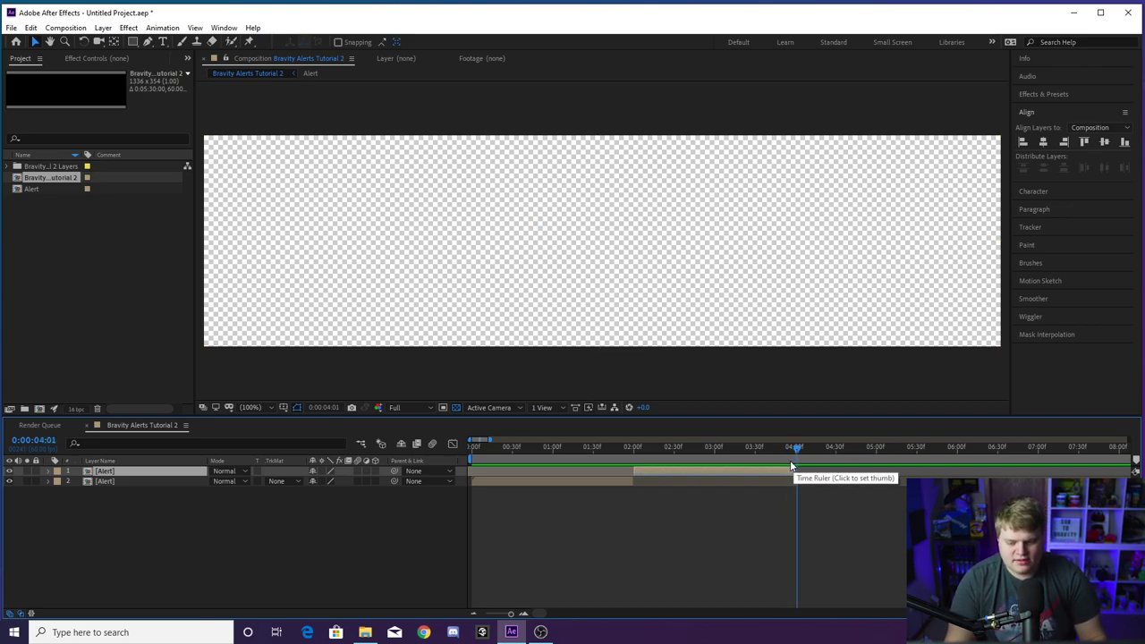
key("alt+bracketright")
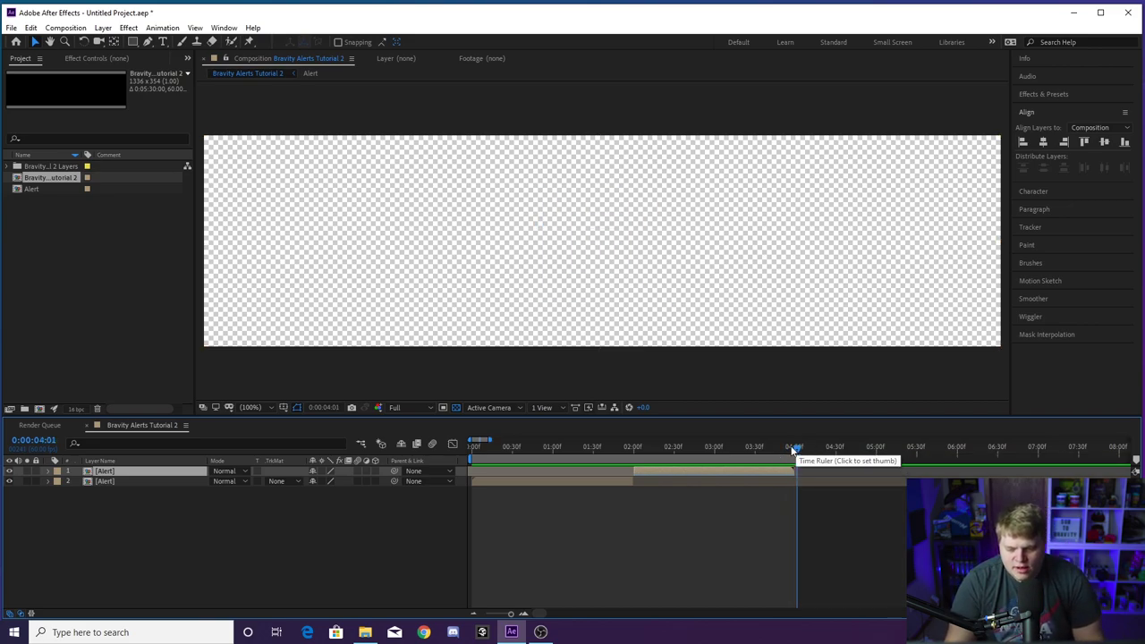
key("Home")
key("space")
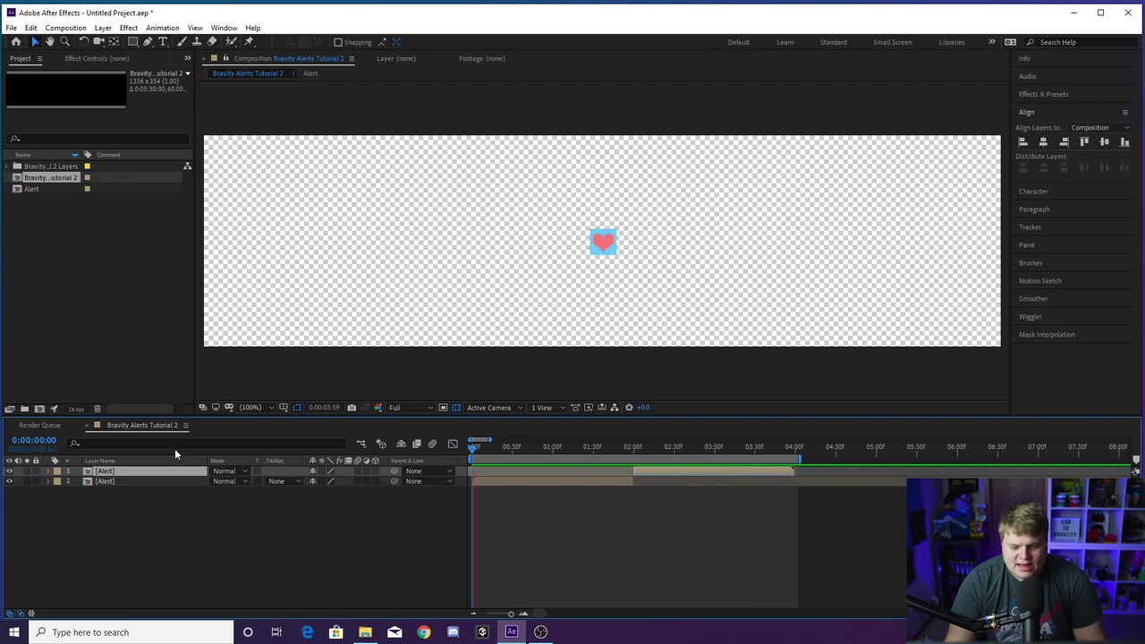
left_click(599, 446)
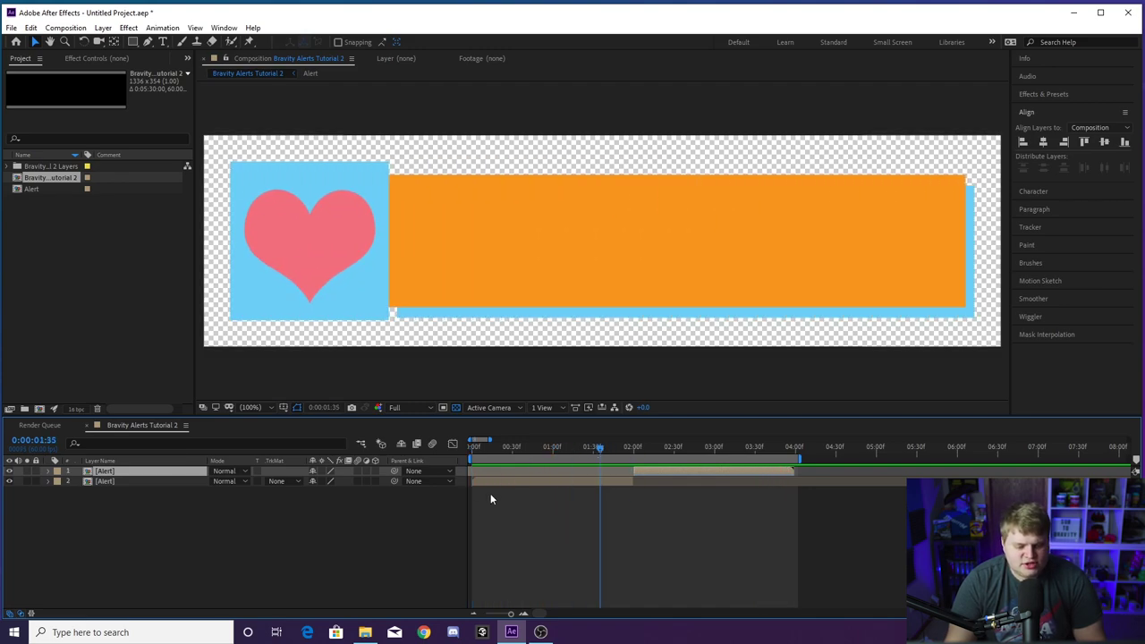
left_click(418, 516)
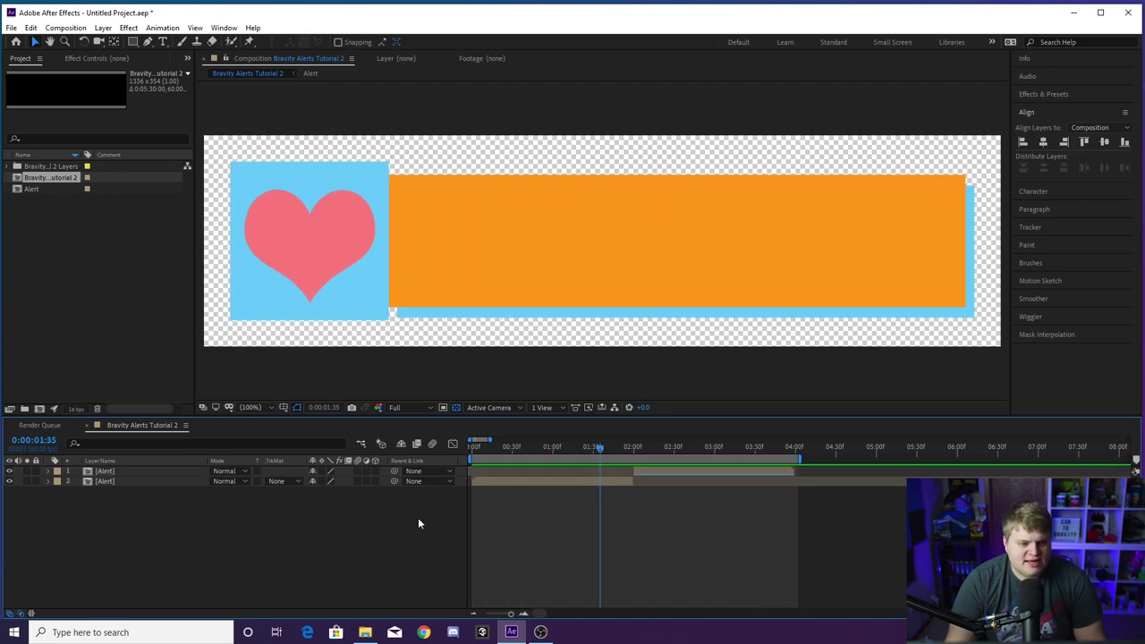
Add the composition to the Render Queue
left_click(65, 27)
left_click(100, 128)
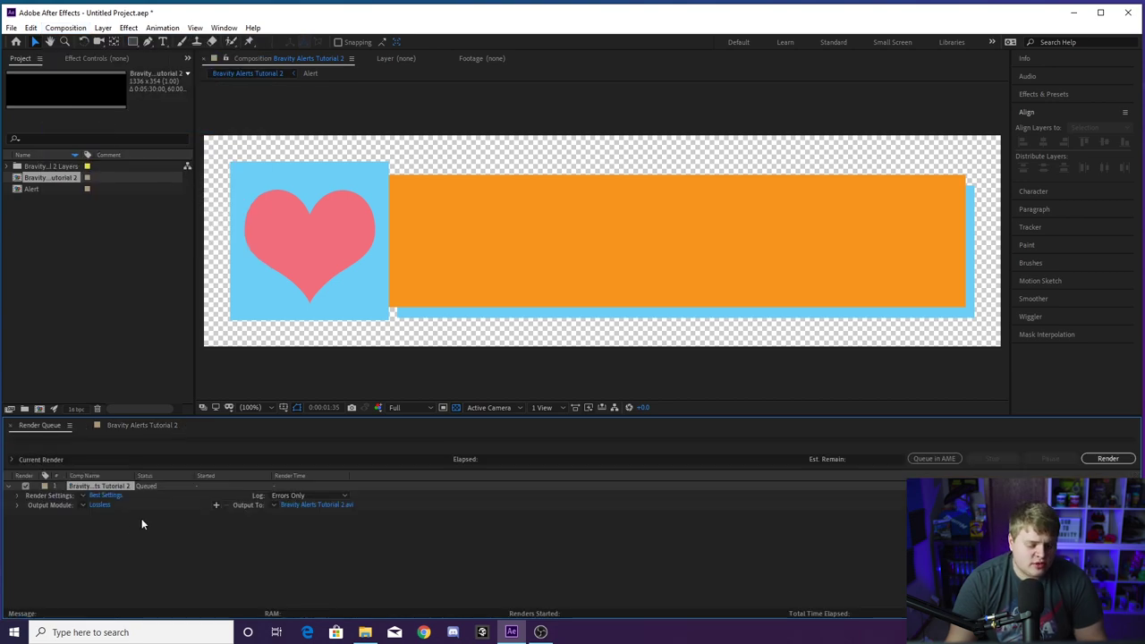
left_click(123, 540)
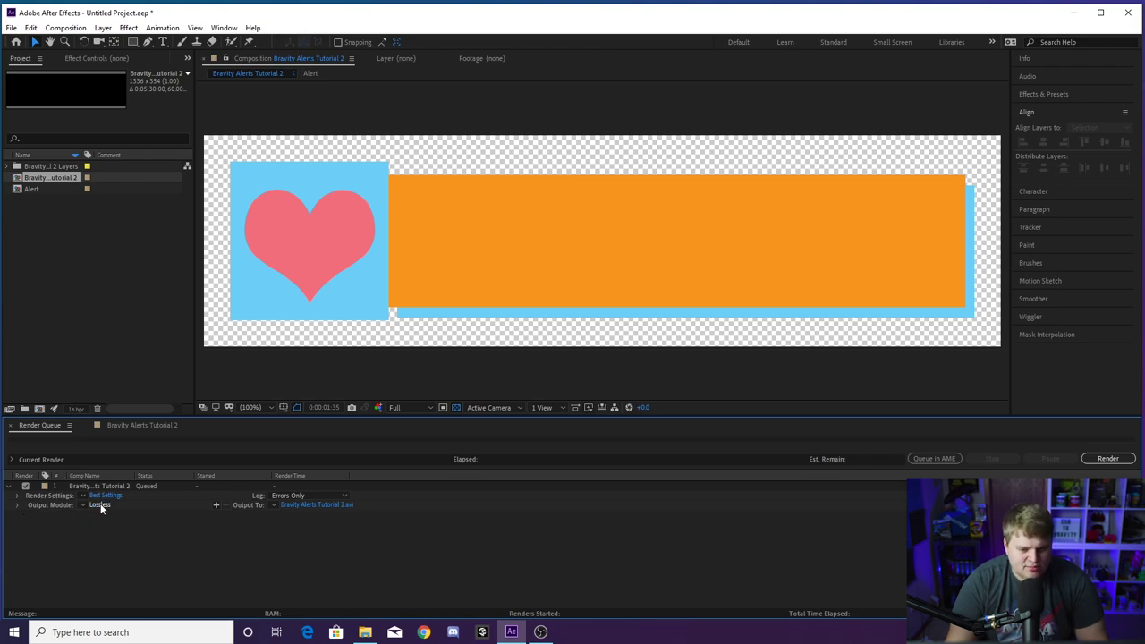
Set the Output Module to QuickTime format with RGB + Alpha channels
left_click(99, 505)
left_click(354, 128)
left_click(381, 266)
left_click(361, 128)
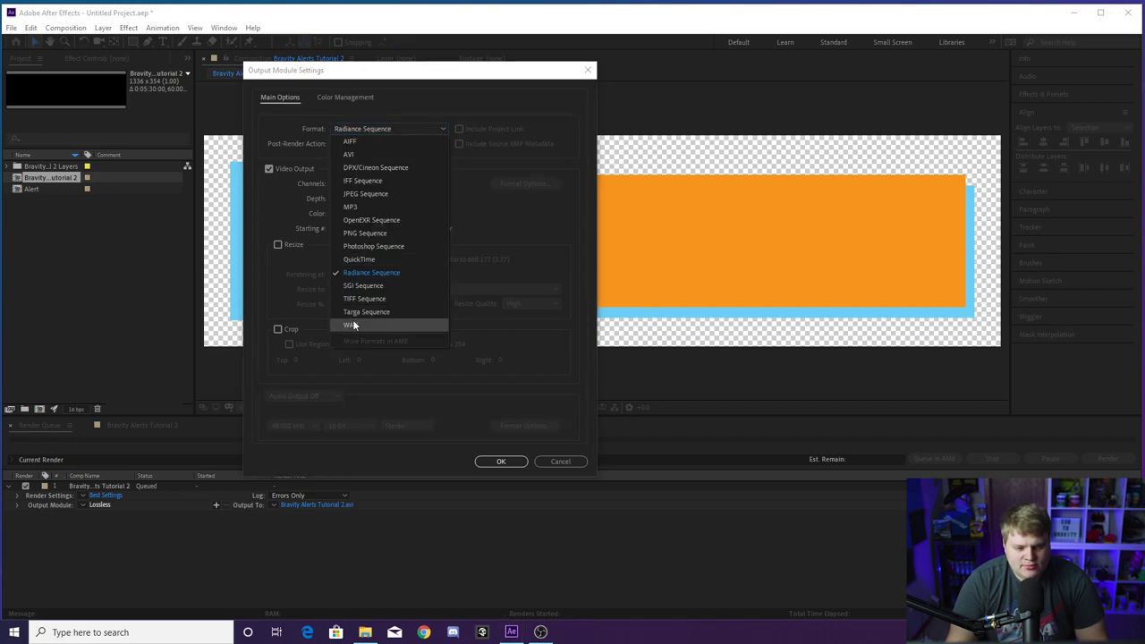
left_click(352, 322)
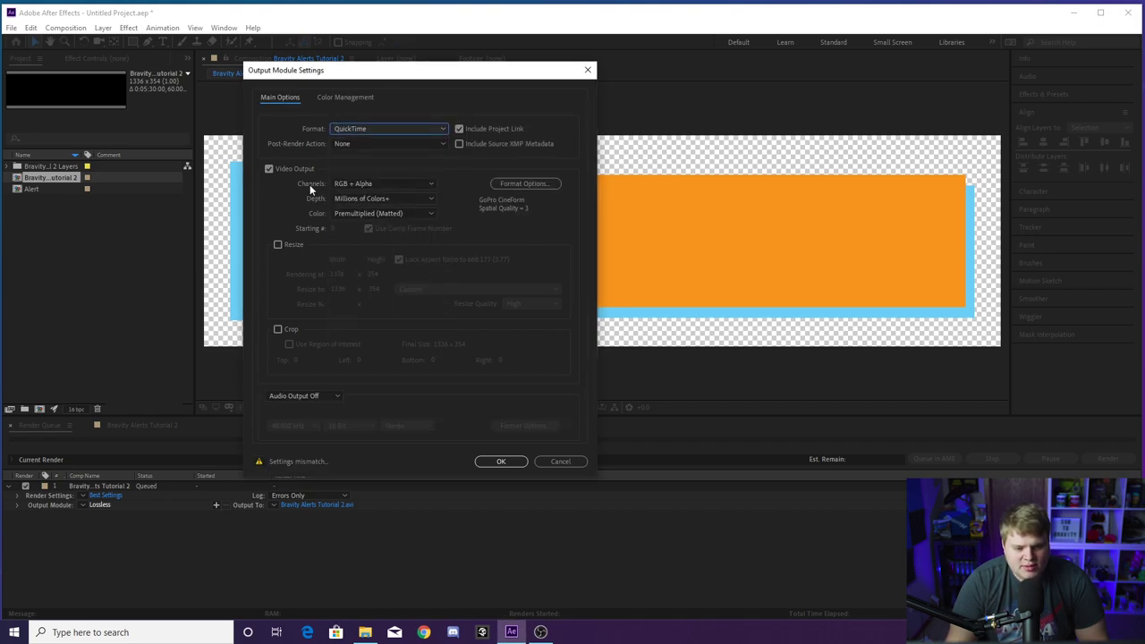
left_click(372, 183)
left_click(346, 222)
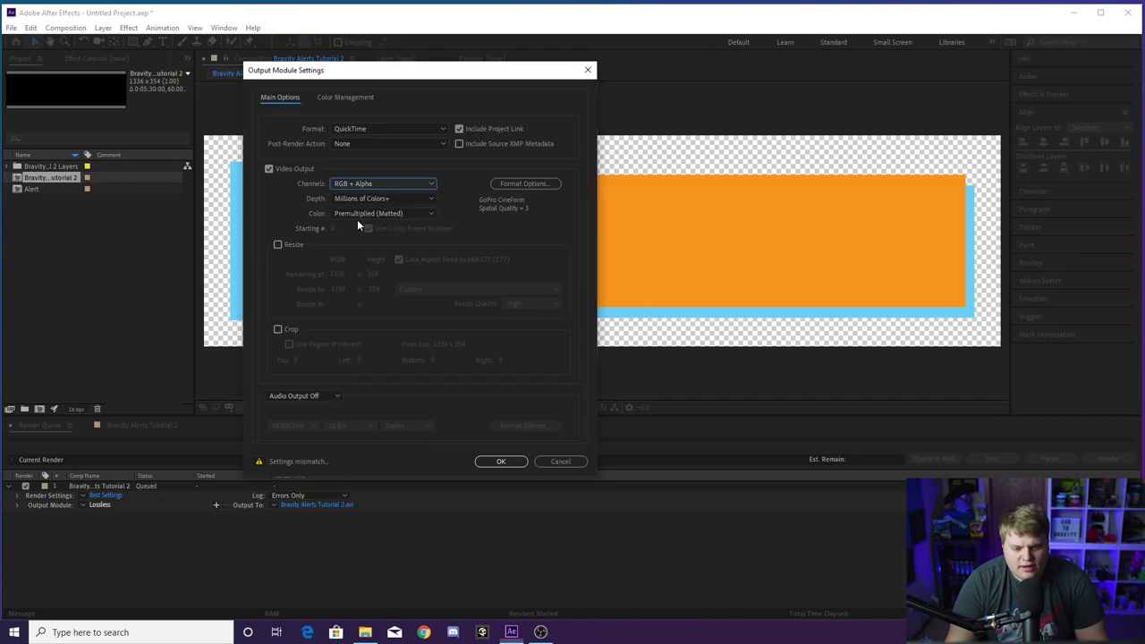
left_click(361, 184)
left_click(349, 195)
left_click(357, 183)
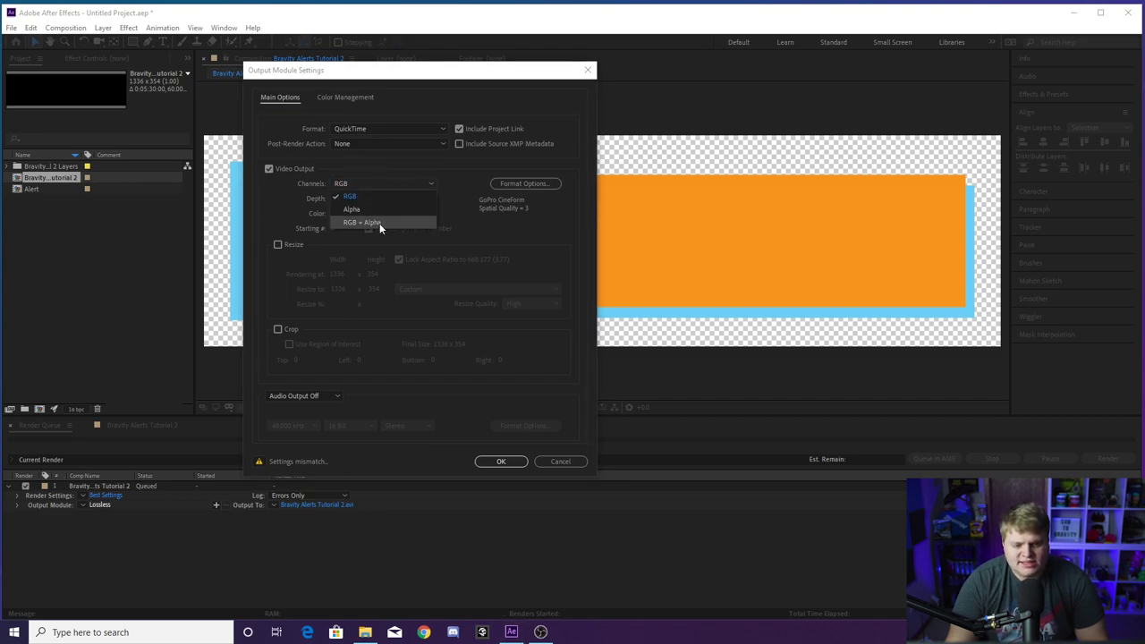
left_click(380, 222)
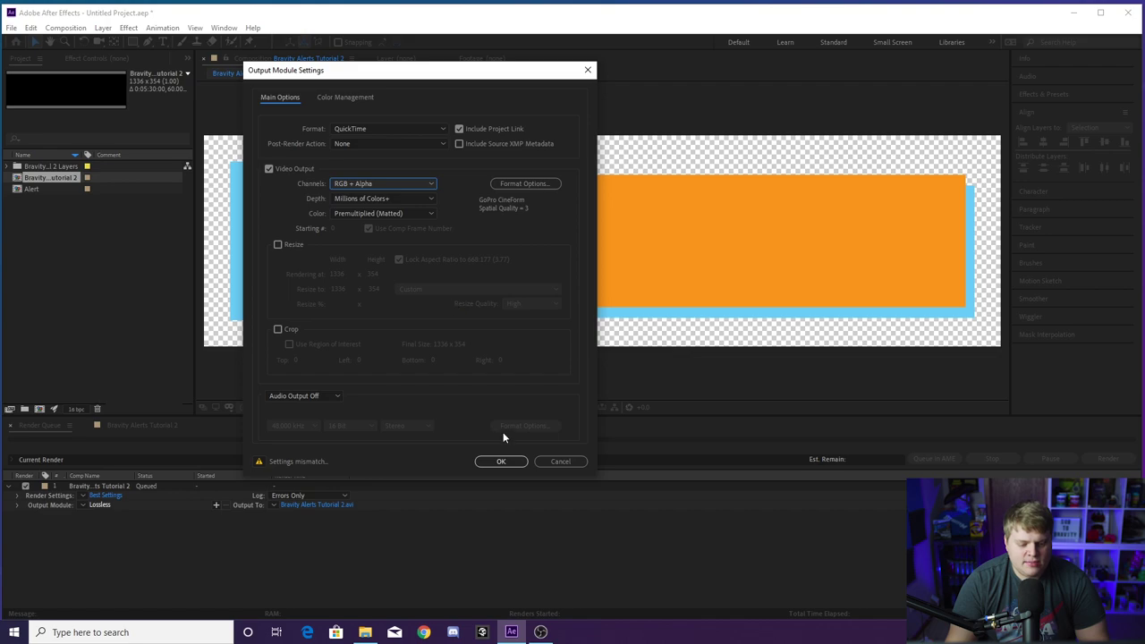
left_click(501, 461)
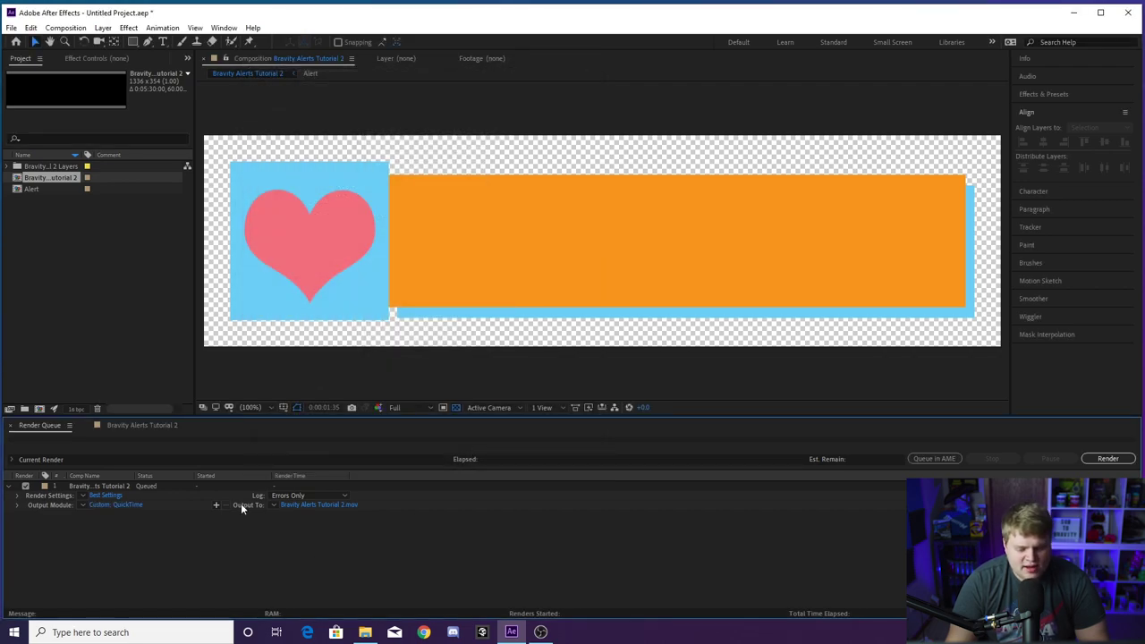
Save the output as Bravity Alerts Tutorial 2.mov in Custom Animated Alerts and start rendering
left_click(324, 506)
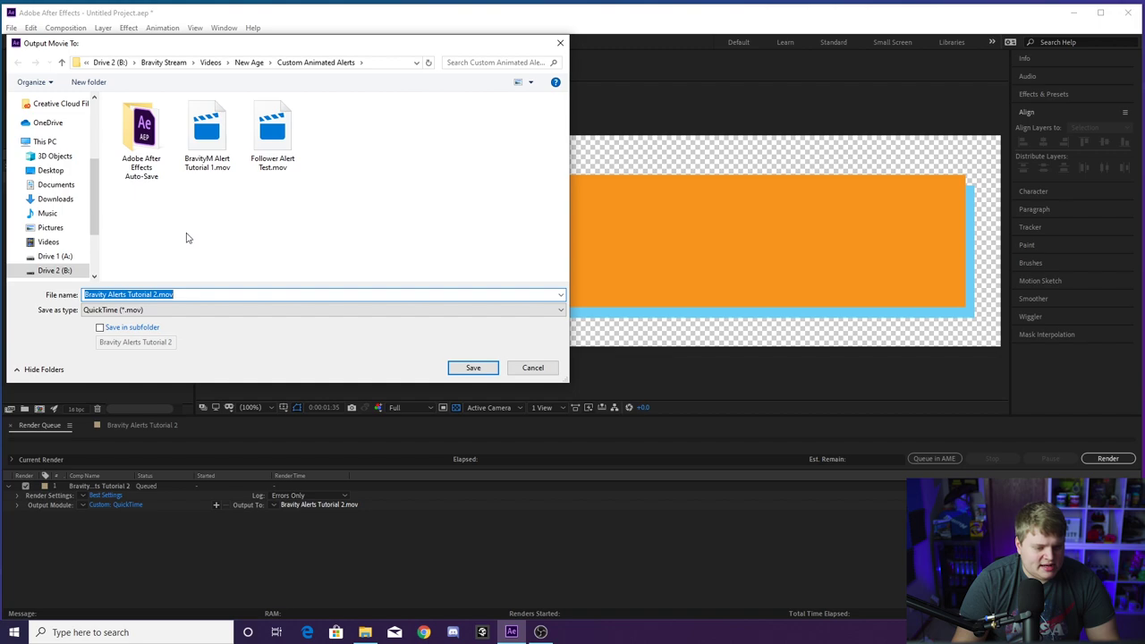
left_click(127, 295)
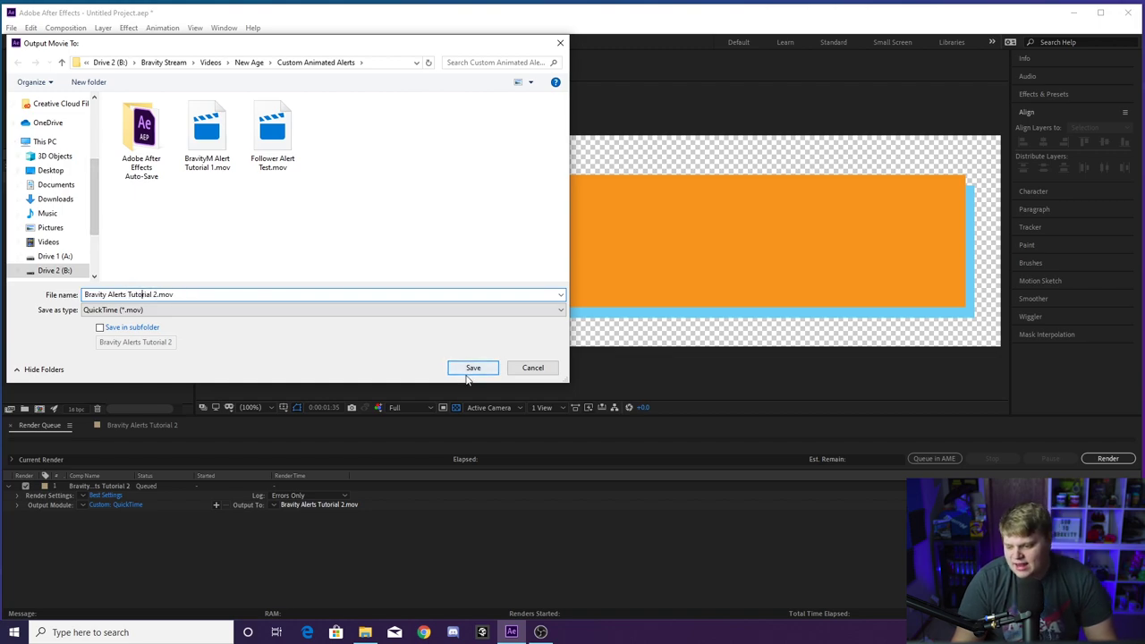
left_click(473, 368)
left_click(1107, 458)
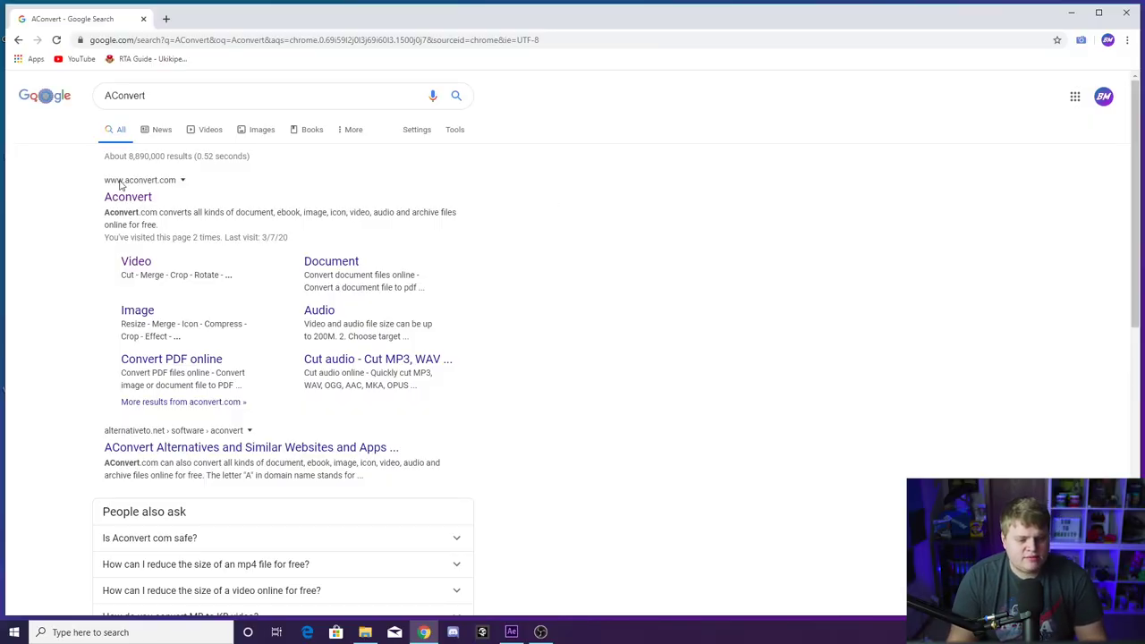
On AConvert's Video page, set the target format to WEBM and convert the .mov
left_click(136, 201)
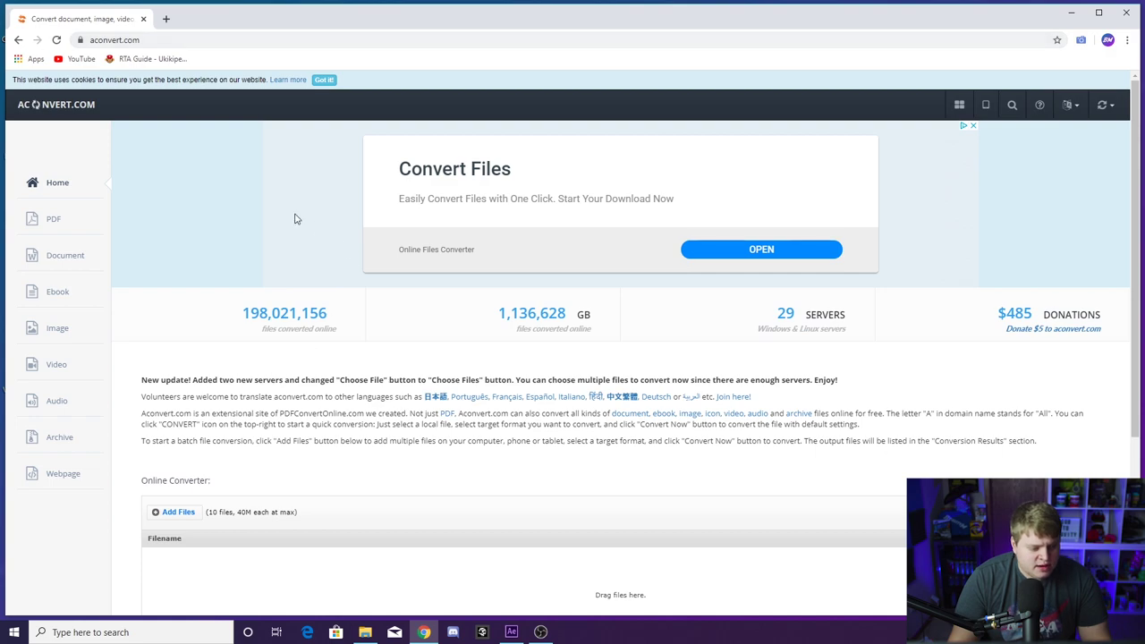
left_click(58, 367)
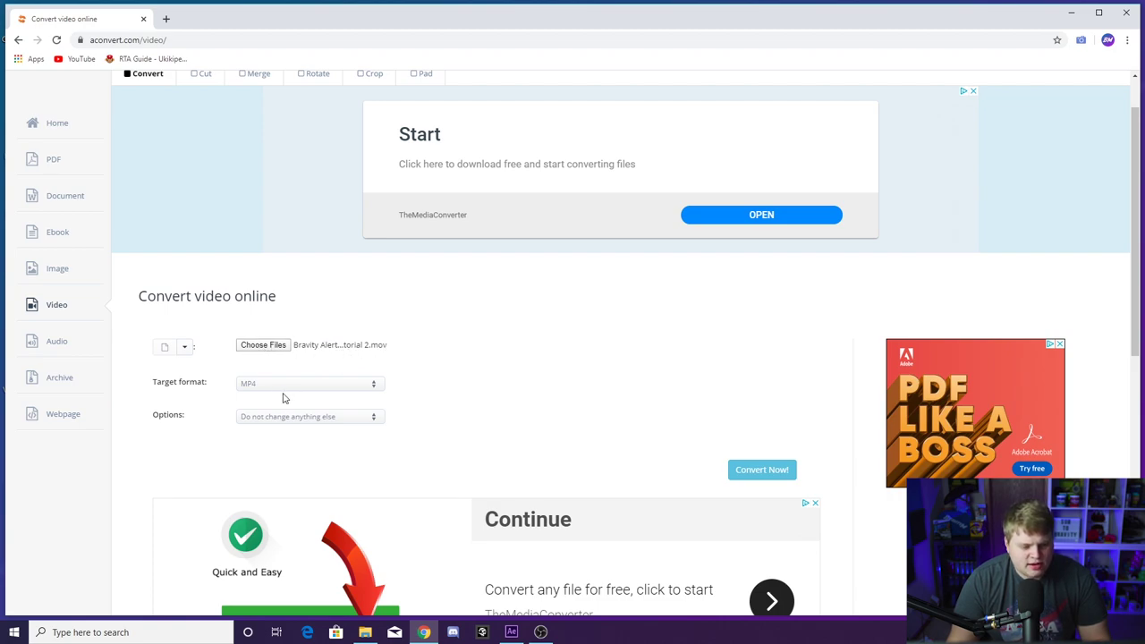
scroll(201, 374, "down", 1)
left_click(275, 327)
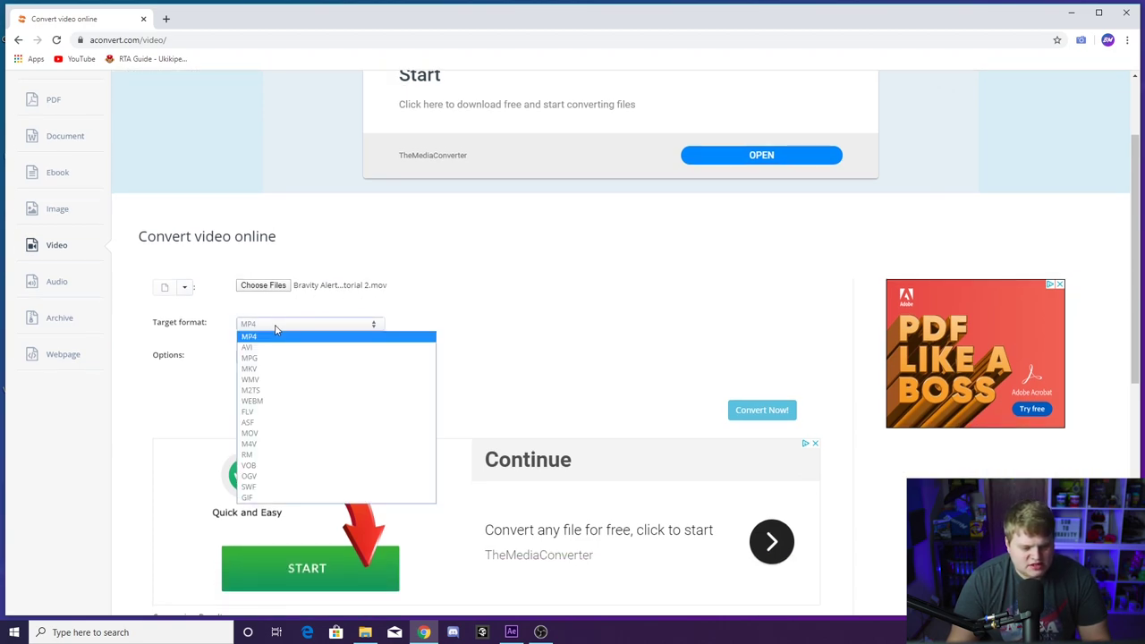
left_click(261, 409)
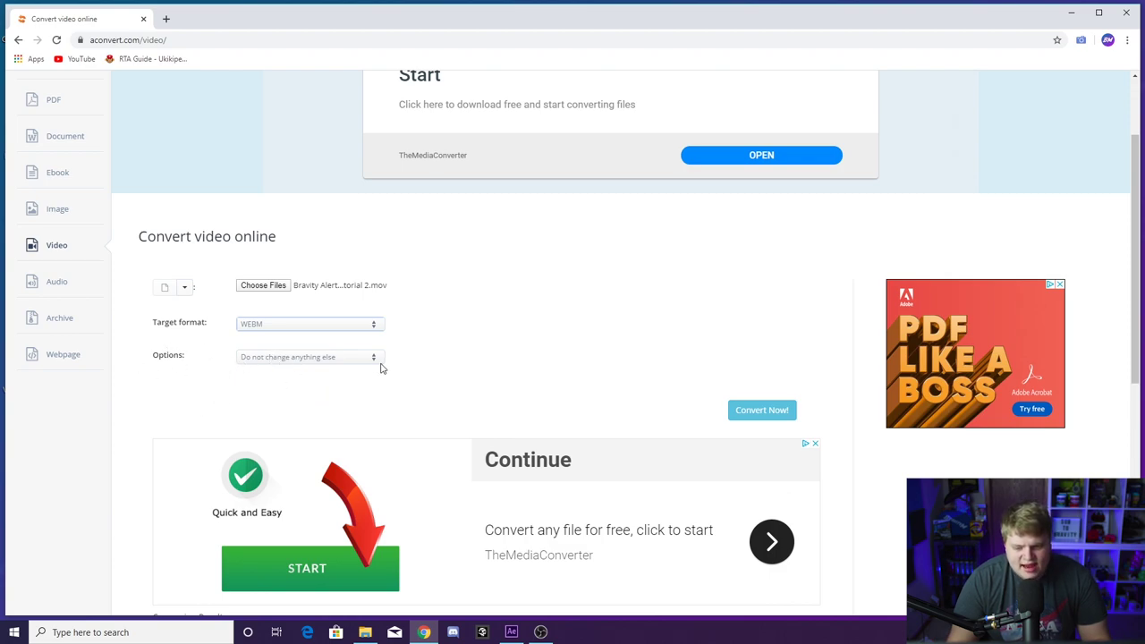
left_click(781, 415)
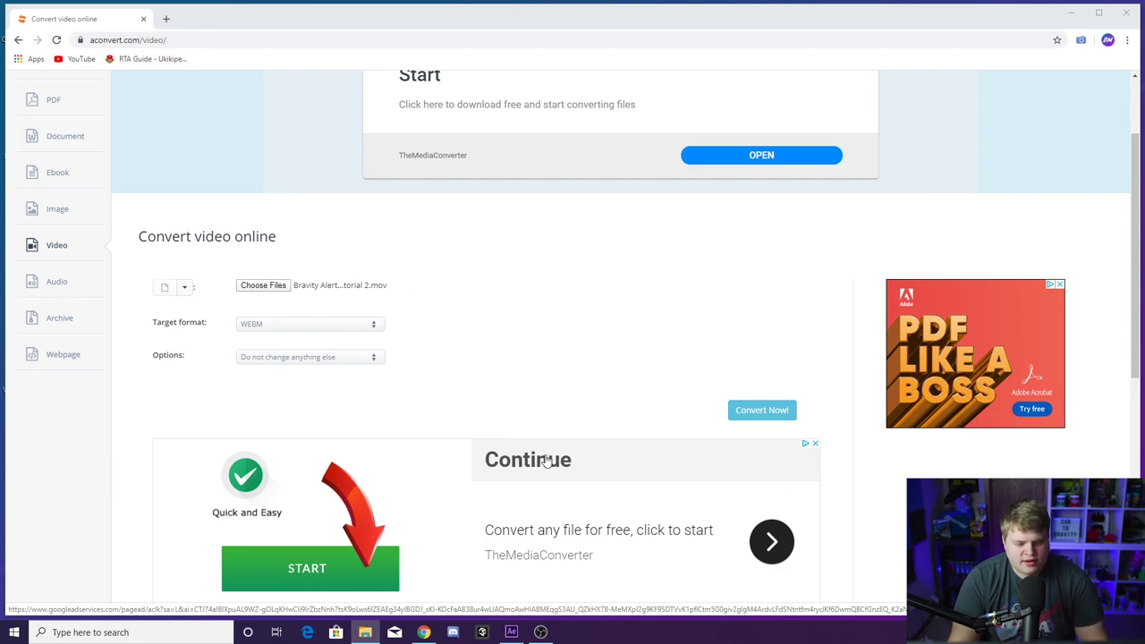
Open the converted file's link in a new tab and download the 3wrqz-3dg66.webm video
scroll(555, 354, "down", 5)
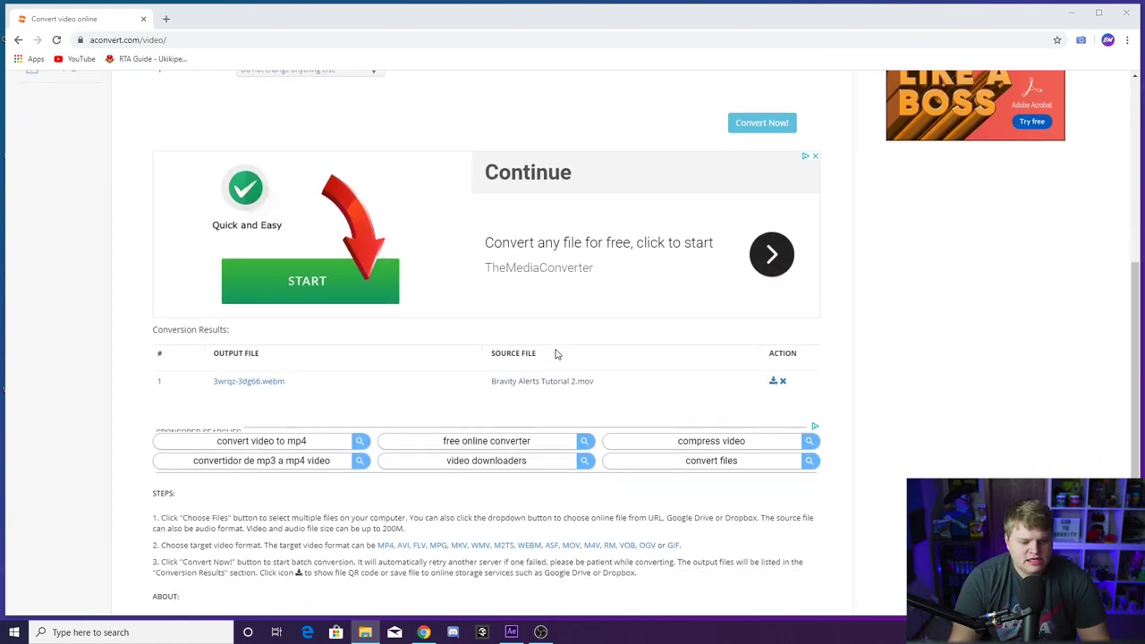
scroll(553, 355, "up", 1)
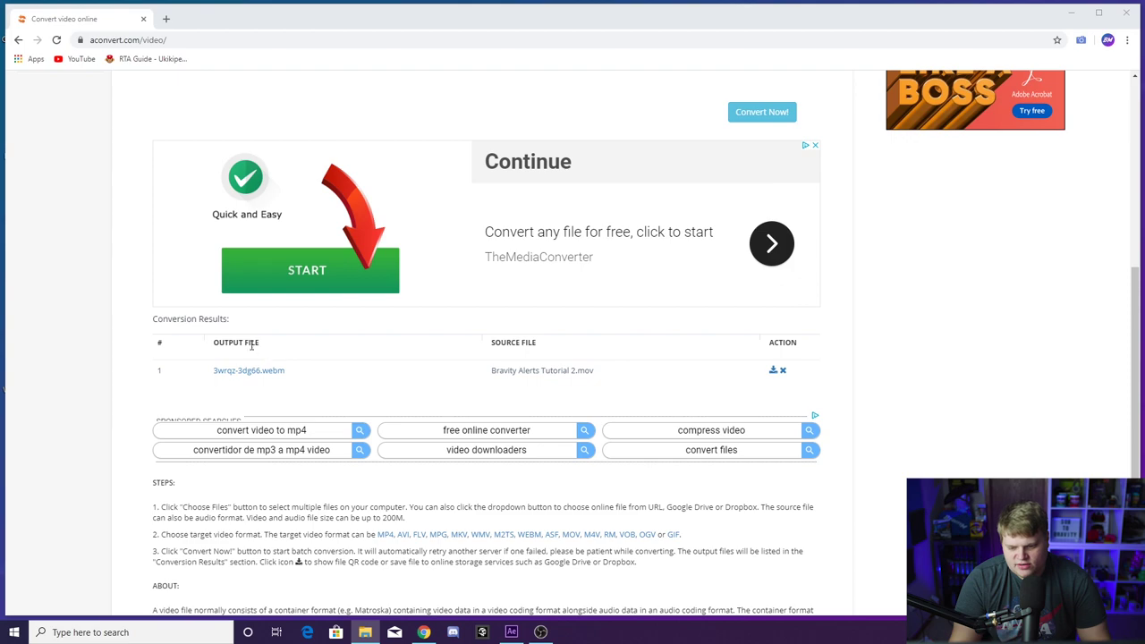
left_click(772, 371)
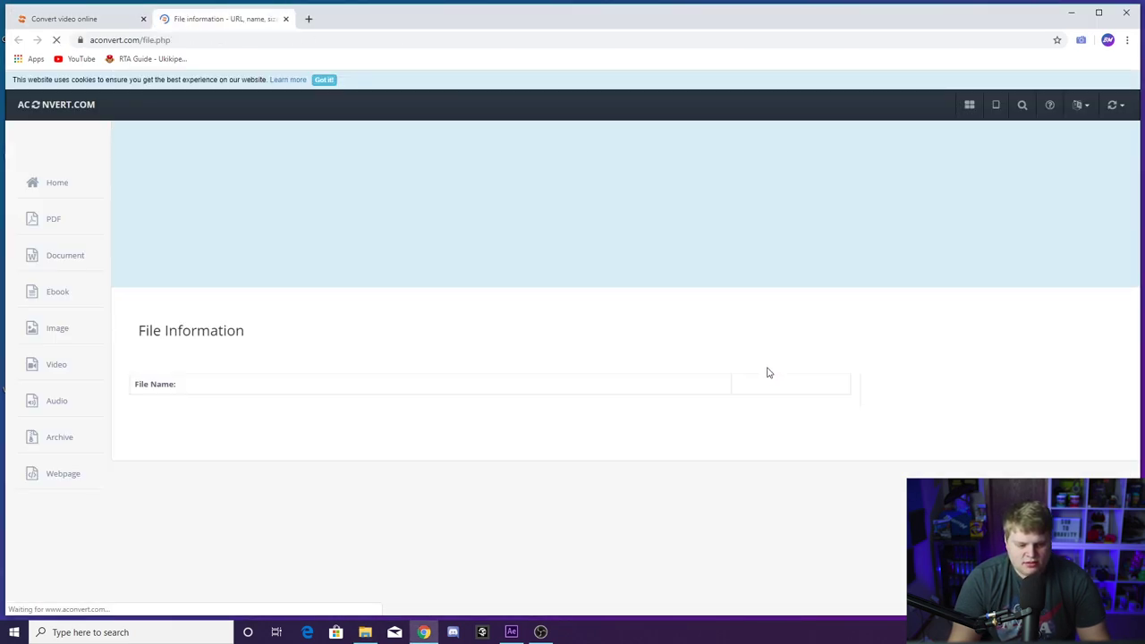
scroll(501, 432, "down", 1)
right_click(391, 308)
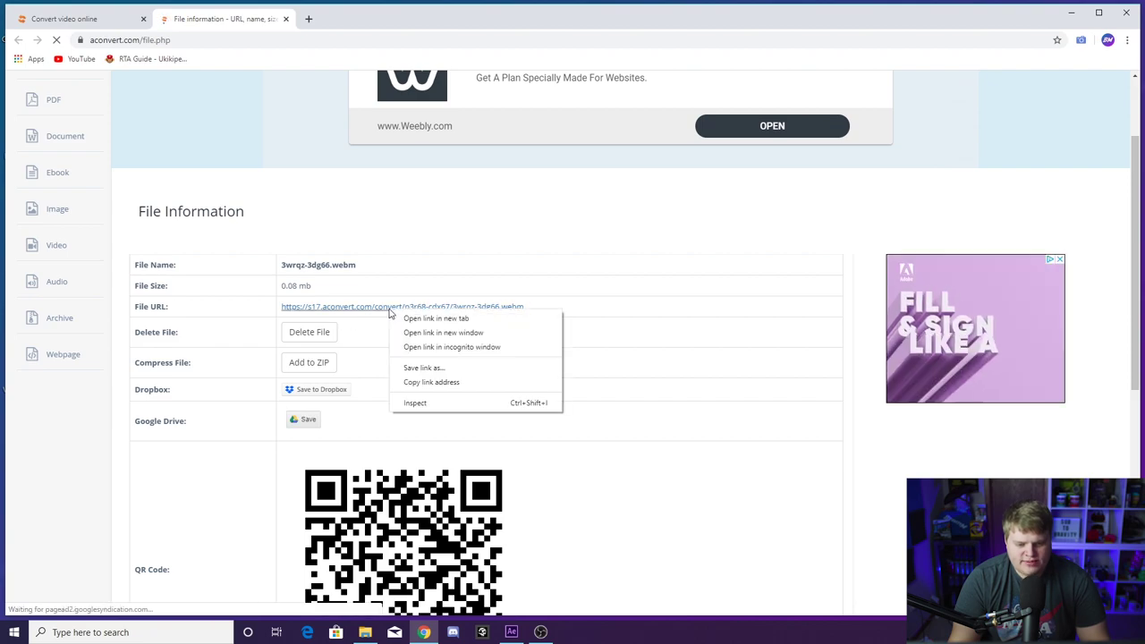
left_click(412, 322)
left_click(365, 19)
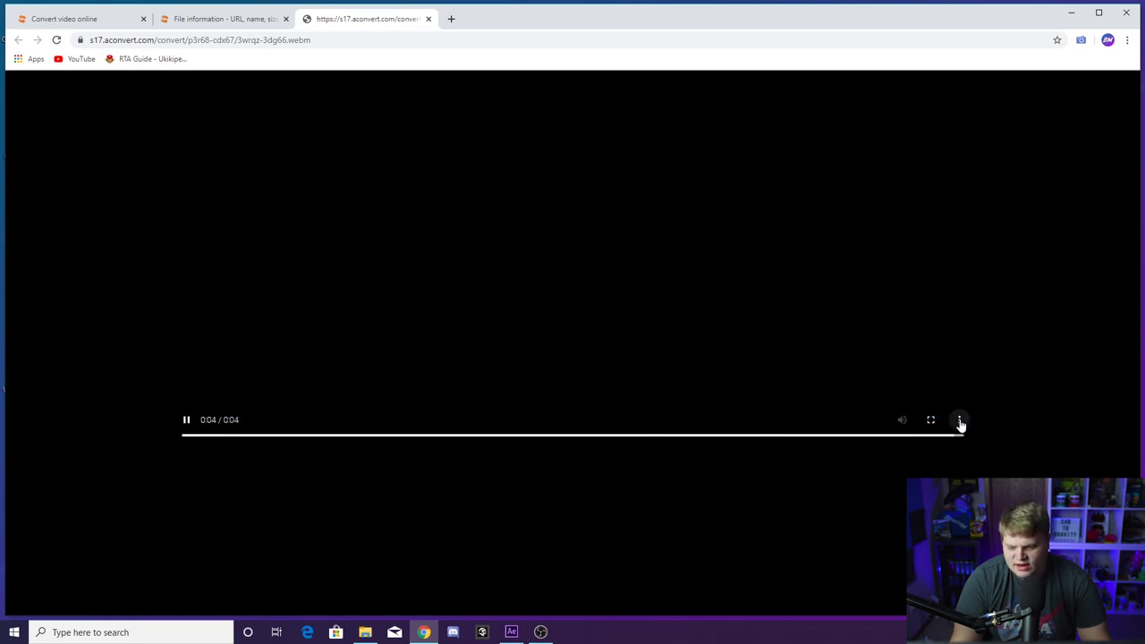
left_click(960, 420)
left_click(914, 401)
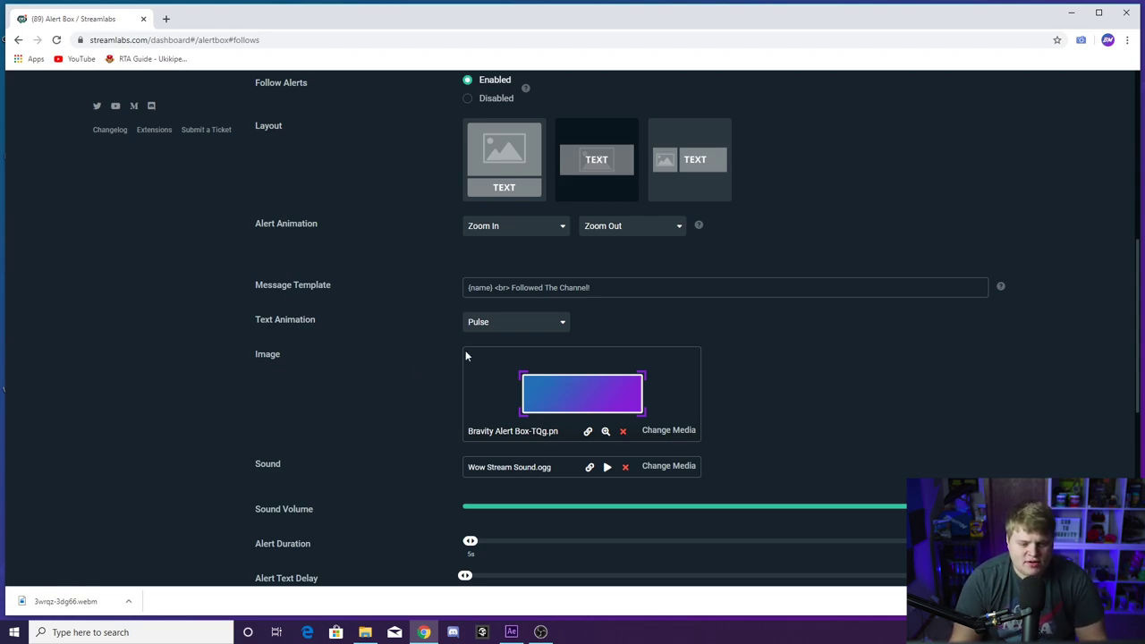
Upload 3wrqz-3dg66.webm to the Media Gallery and use it as the follow alert image
scroll(444, 349, "up", 3)
scroll(414, 426, "down", 4)
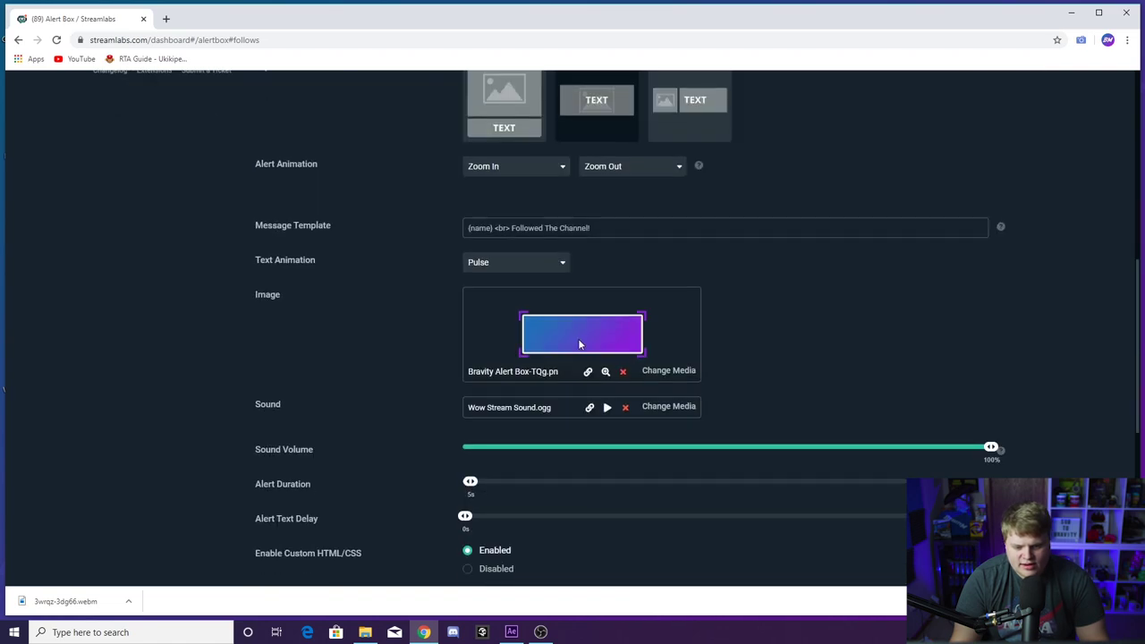
left_click(679, 378)
left_click_drag(67, 601, 499, 346)
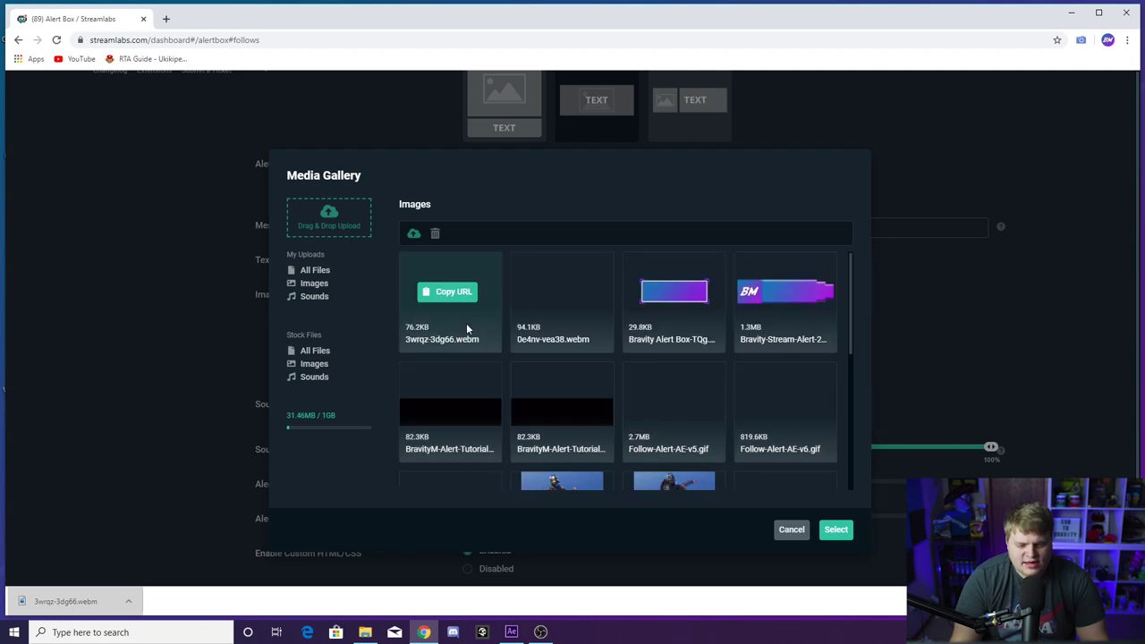
left_click(836, 530)
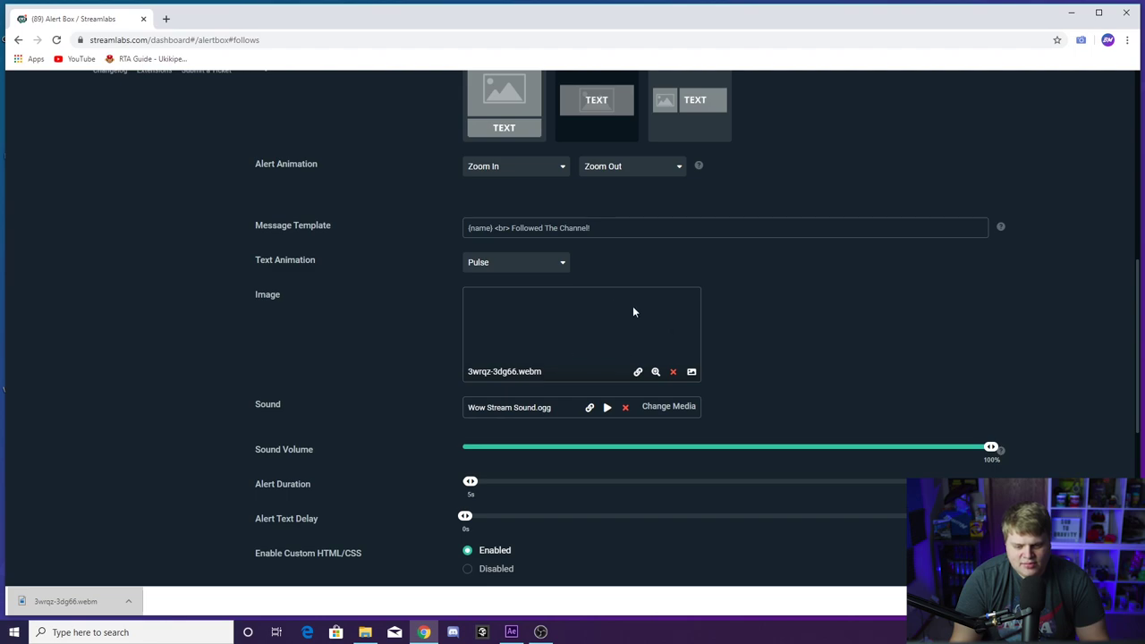
Save the Alert Box settings and return to After Effects
scroll(805, 393, "up", 1)
scroll(850, 417, "down", 5)
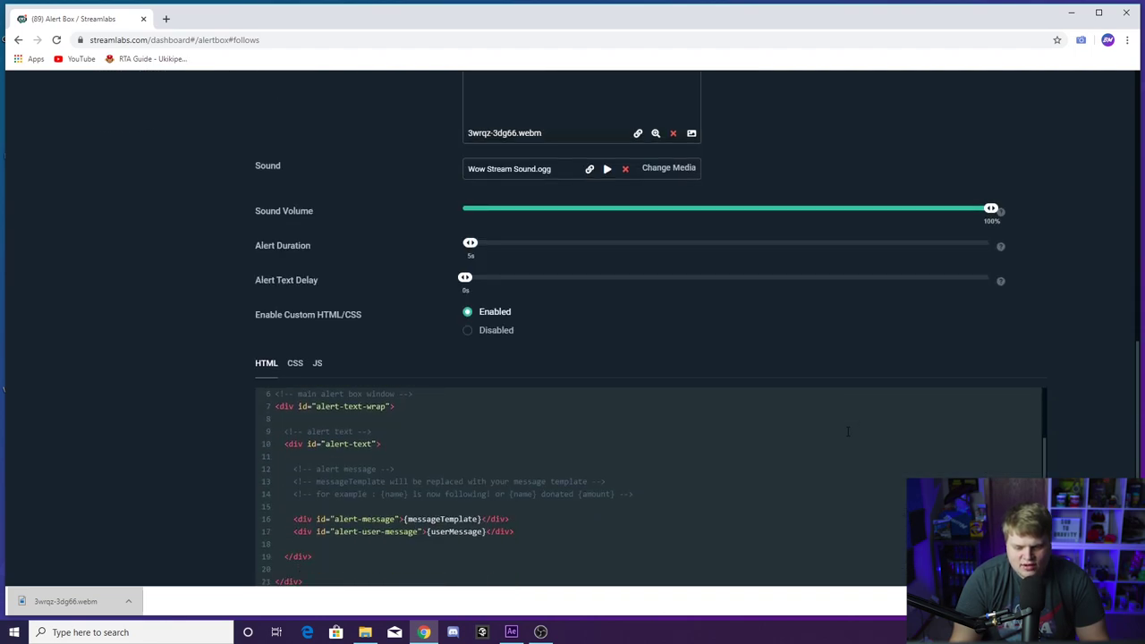
scroll(651, 358, "down", 2)
left_click(651, 563)
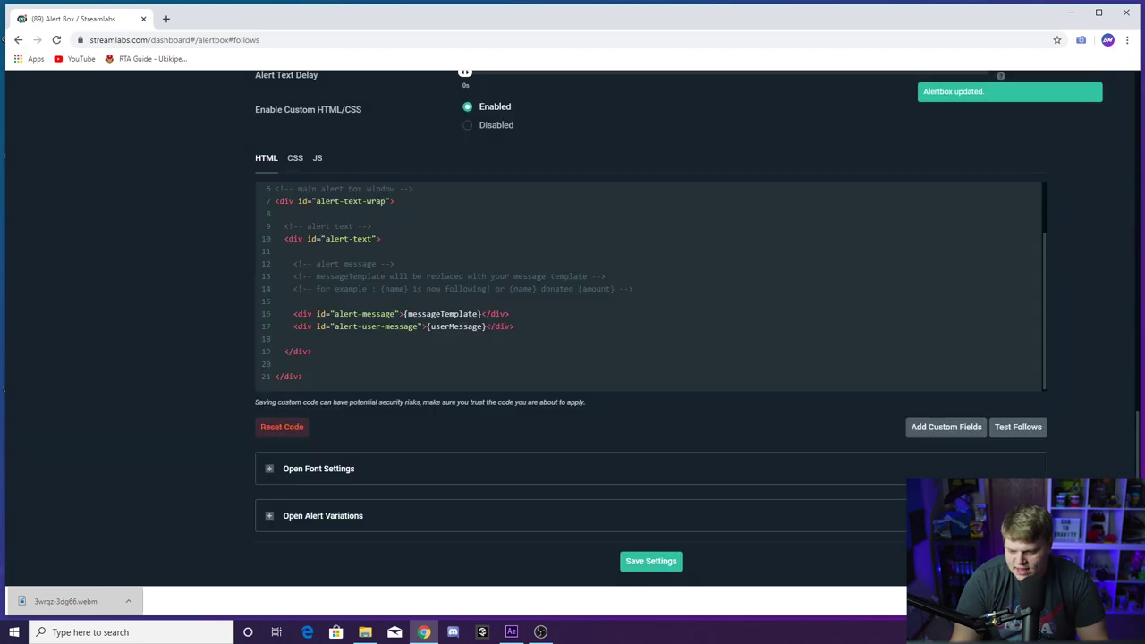
key("alt+Tab")
key("alt+Tab")
scroll(651, 358, "up", 1)
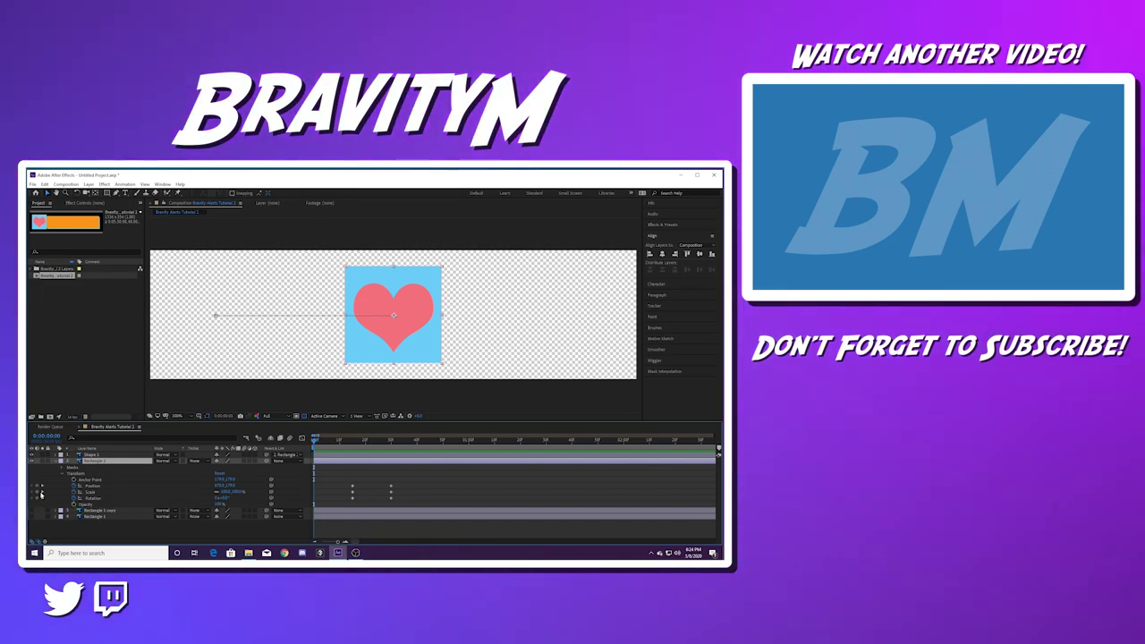
Enter a Scale of 0 for the heart-and-square layer at frame 0
type("0")
key("Return")
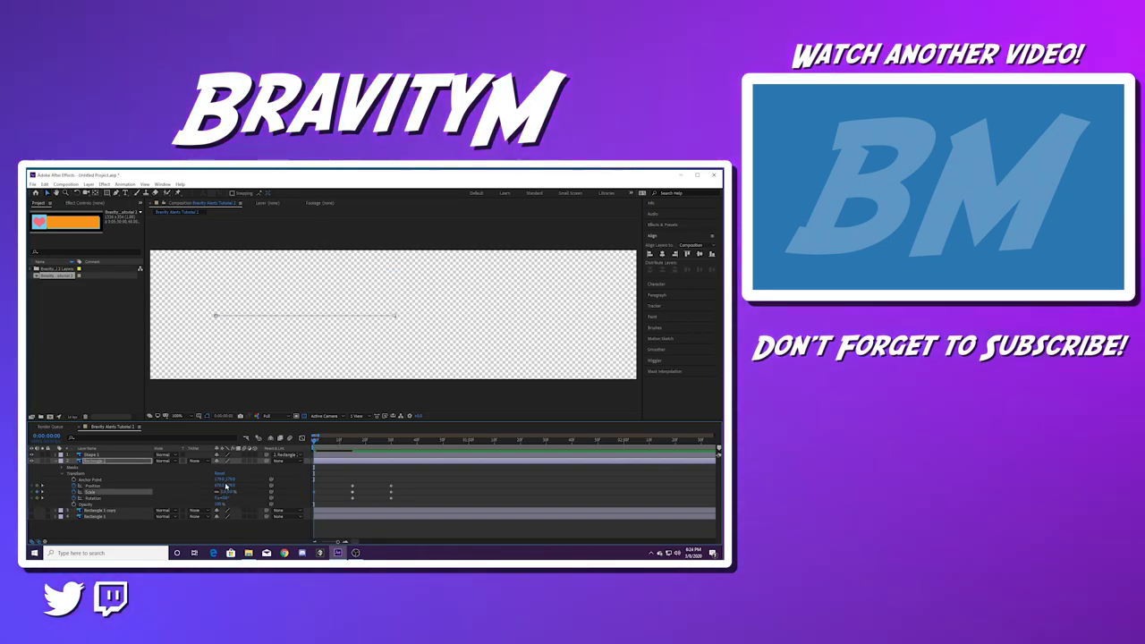